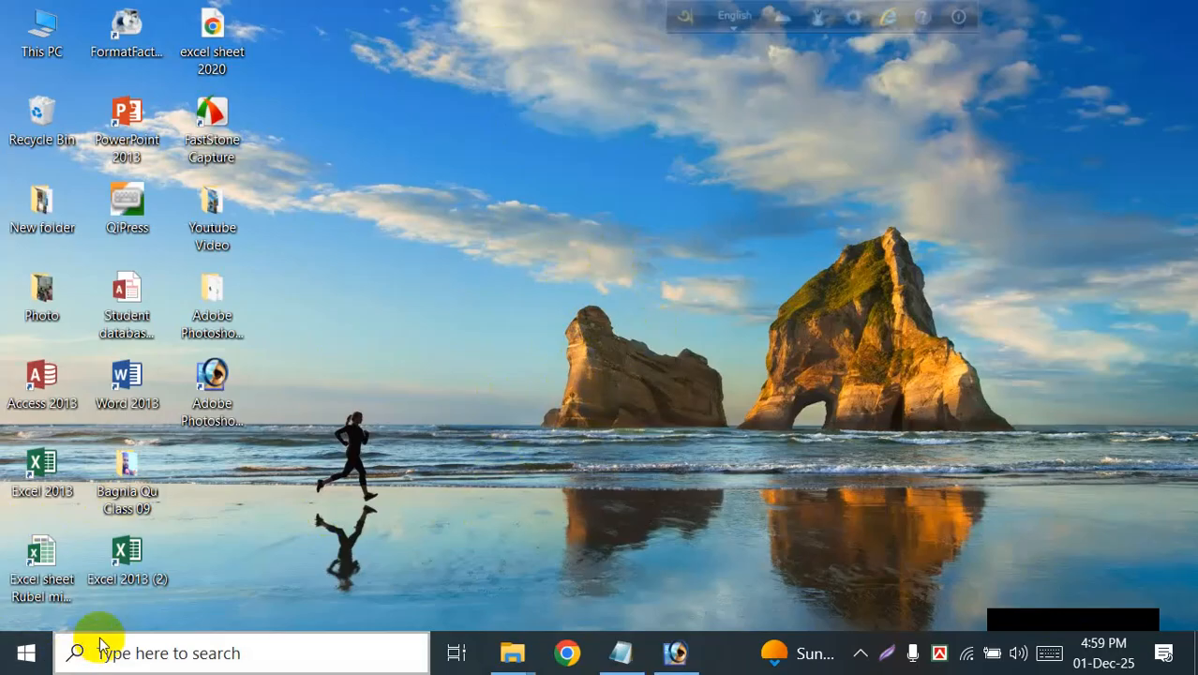
# Step: Close the running Photoshop window, relaunch Photoshop from the desktop and dismiss the Bad Image error
pyautogui.click(26, 659)
pyautogui.click(200, 352)
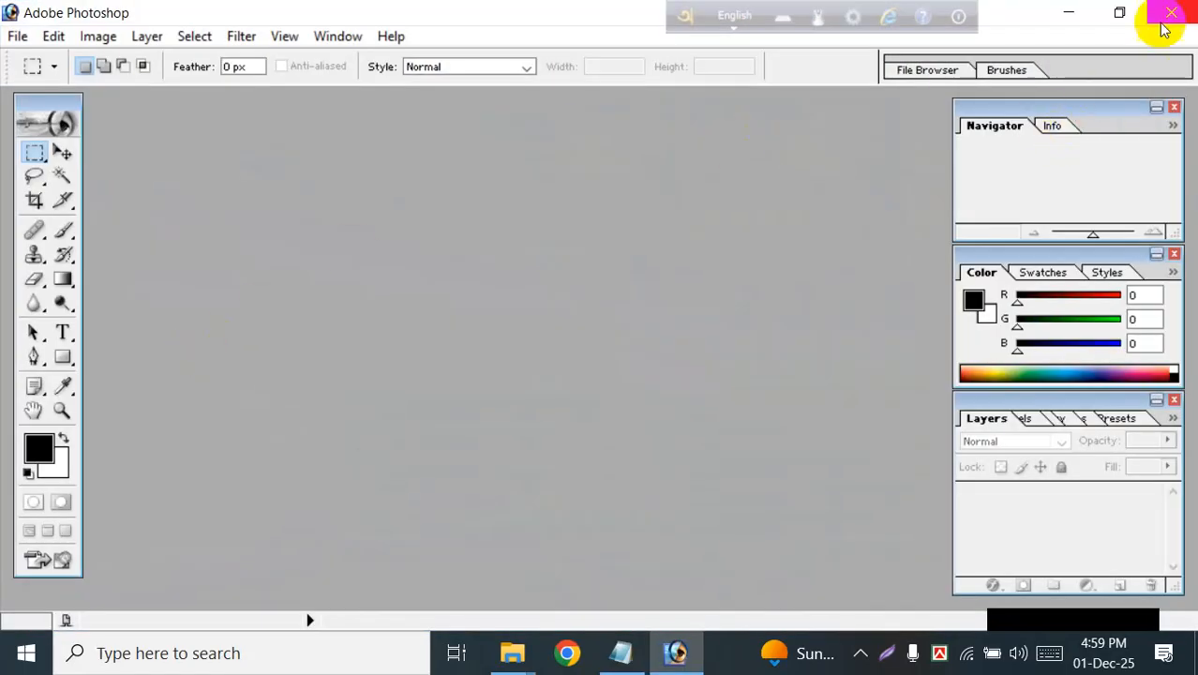
pyautogui.click(1167, 14)
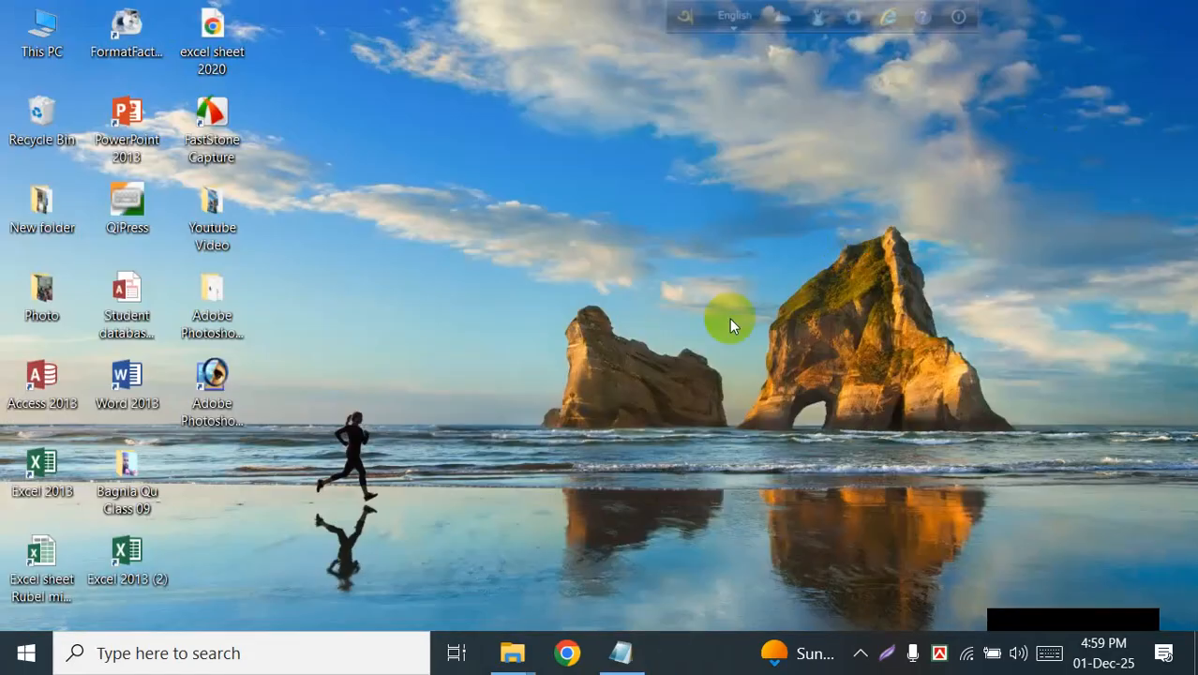
pyautogui.doubleClick(212, 384)
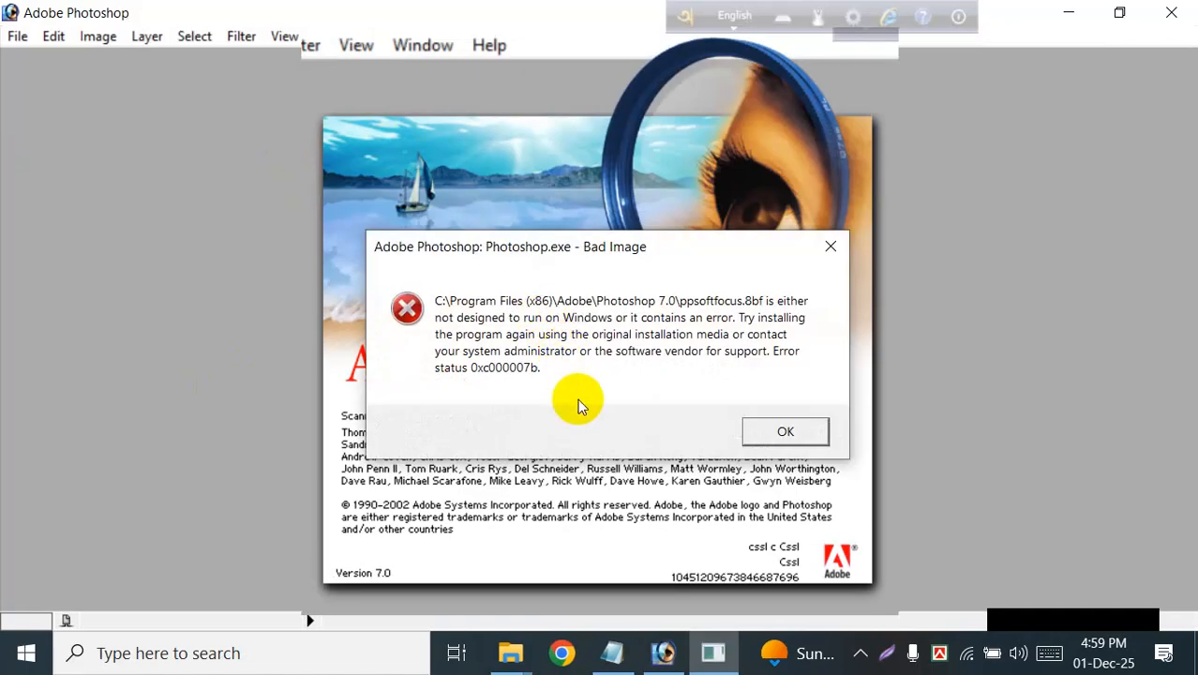
pyautogui.click(830, 246)
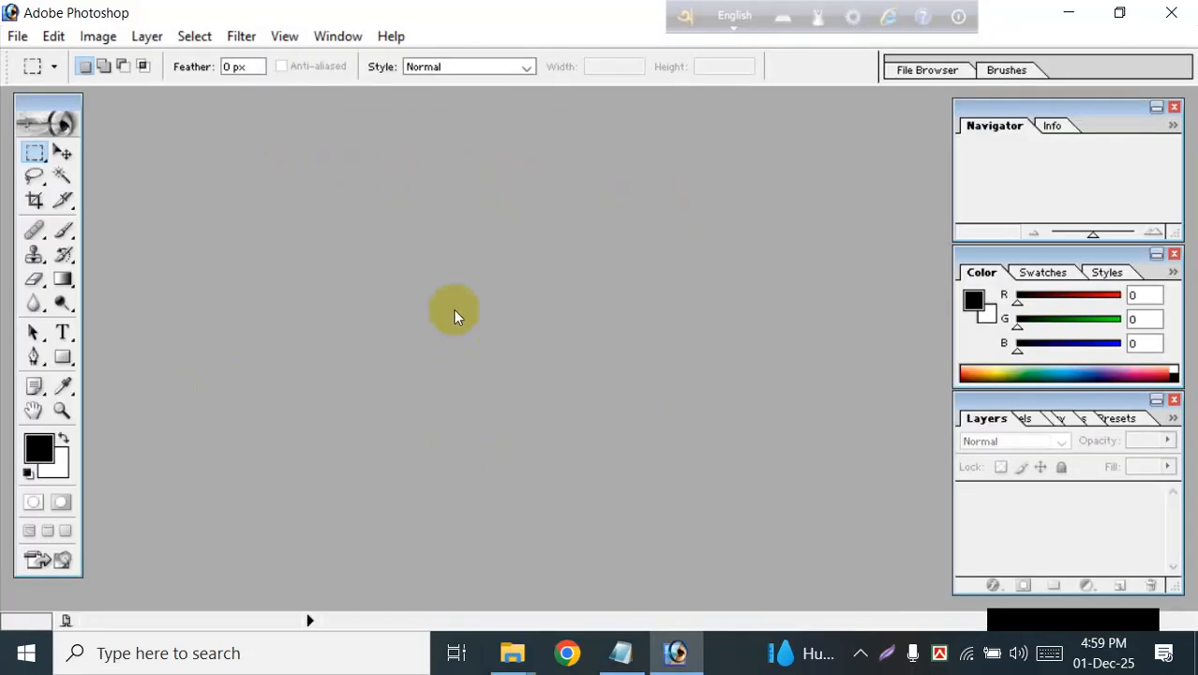
# Step: Exit the floating English language bar that overlaps the window's title area
pyautogui.click(958, 16)
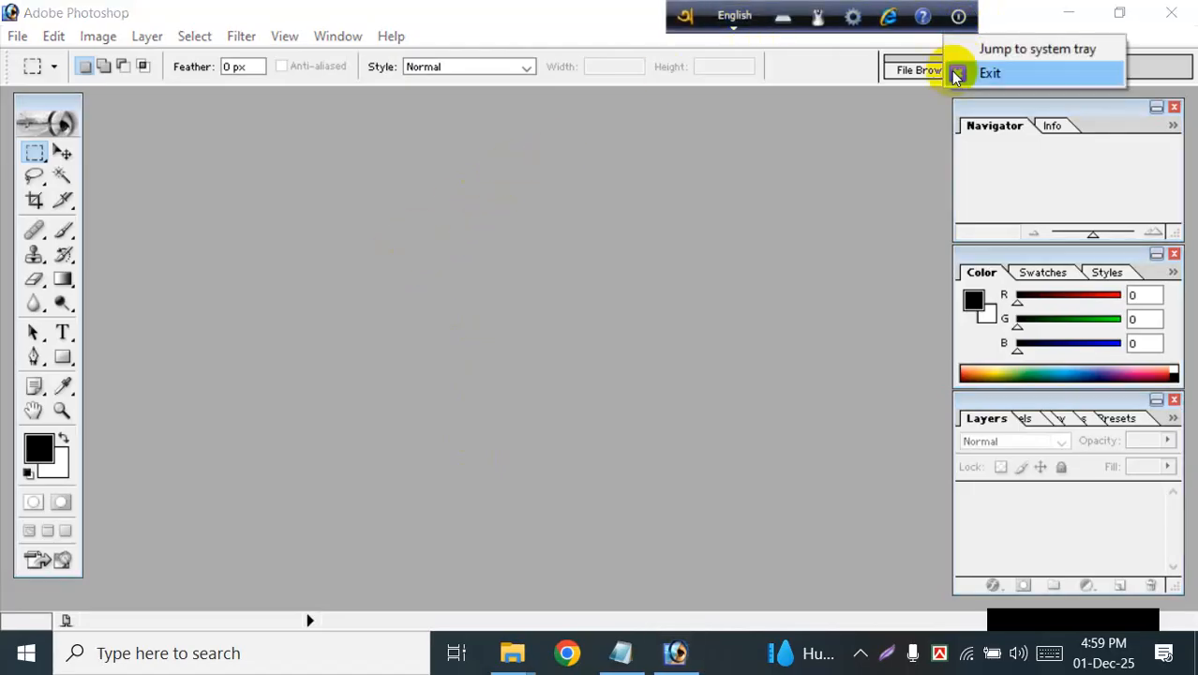
pyautogui.click(959, 72)
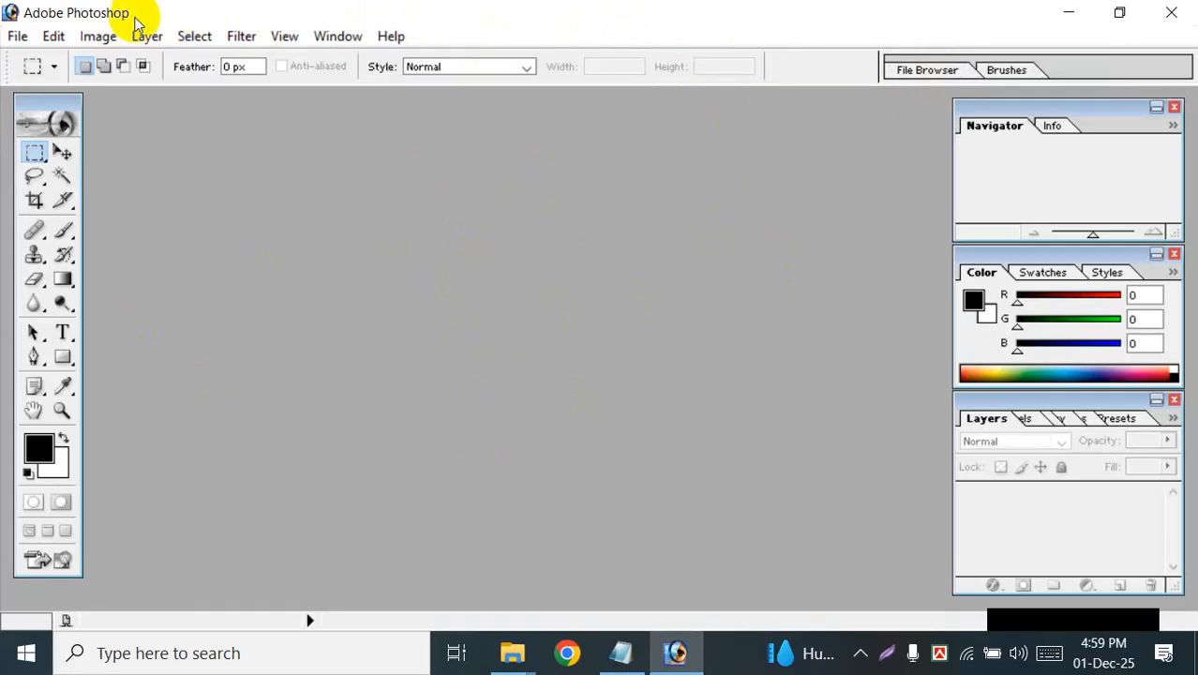
# Step: Minimize and reopen the Photoshop window, restore it down, narrow it to about half the screen and maximize it again
pyautogui.click(1069, 14)
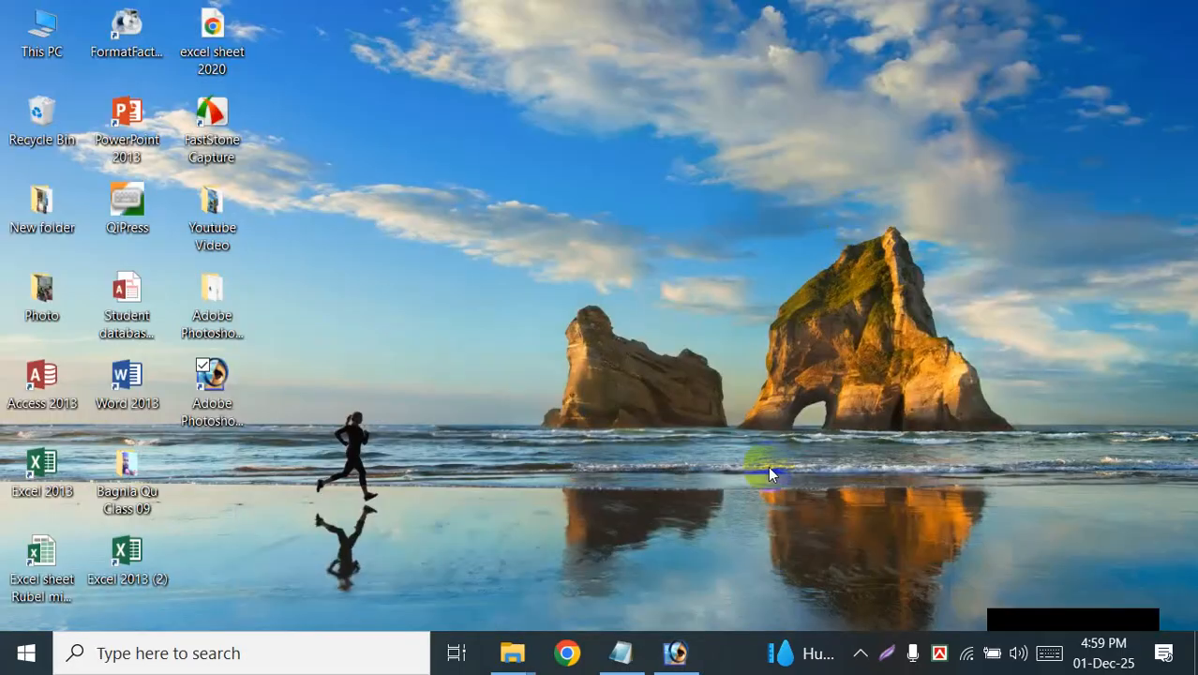
pyautogui.click(680, 651)
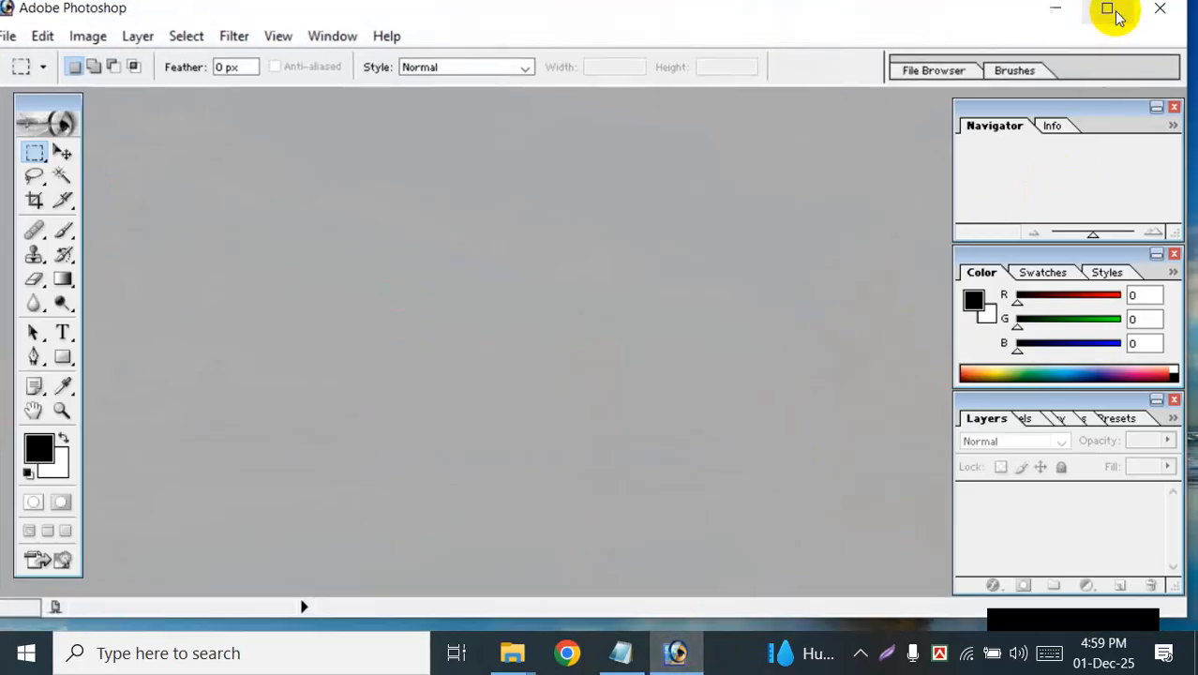
pyautogui.click(1115, 11)
pyautogui.moveTo(1186, 42); pyautogui.dragTo(612, 58)
pyautogui.doubleClick(542, 21)
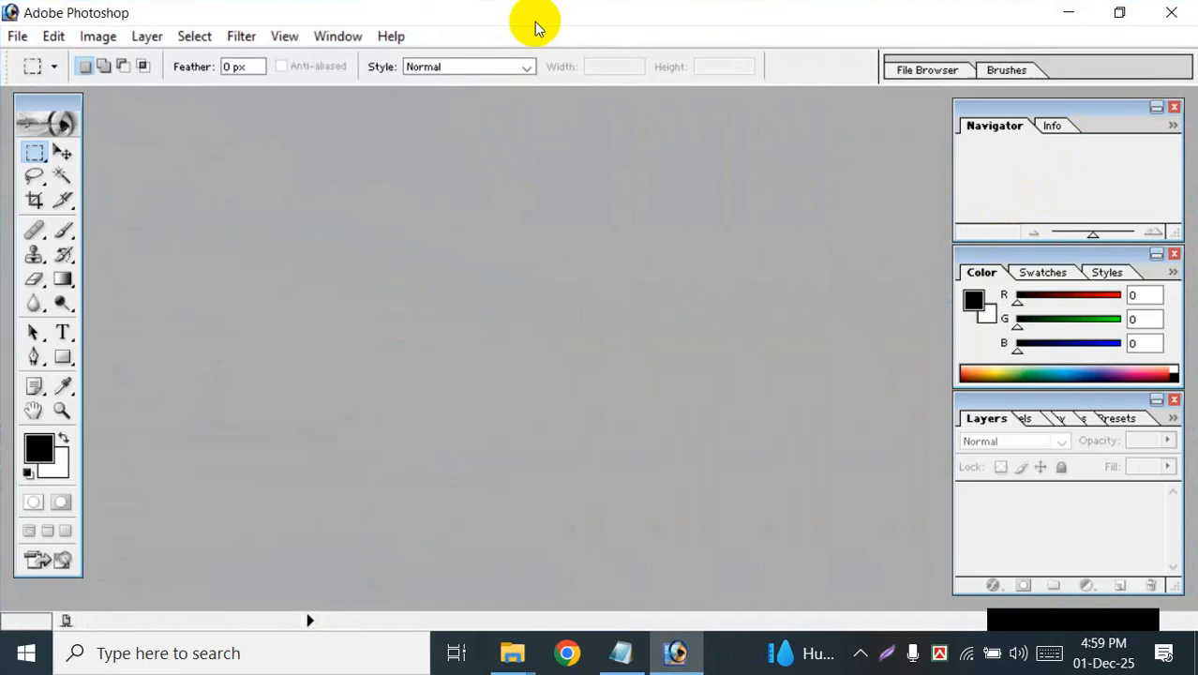
# Step: Close Photoshop, relaunch it from the desktop and dismiss the Bad Image error
pyautogui.click(1172, 14)
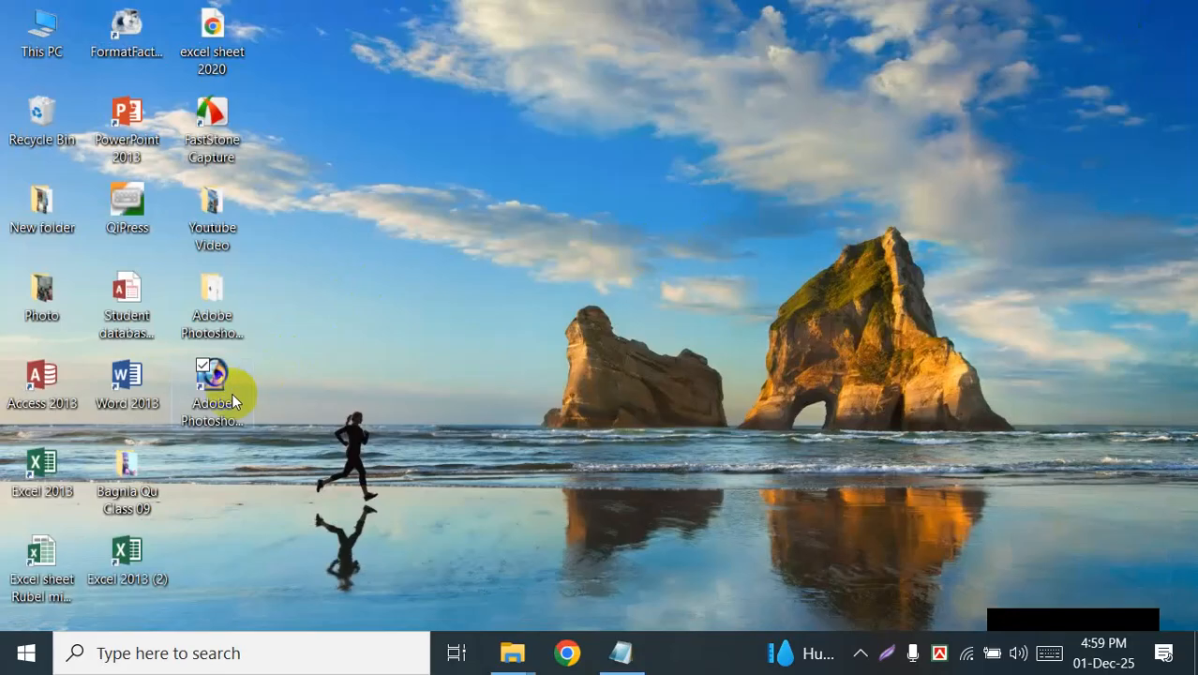
pyautogui.doubleClick(210, 377)
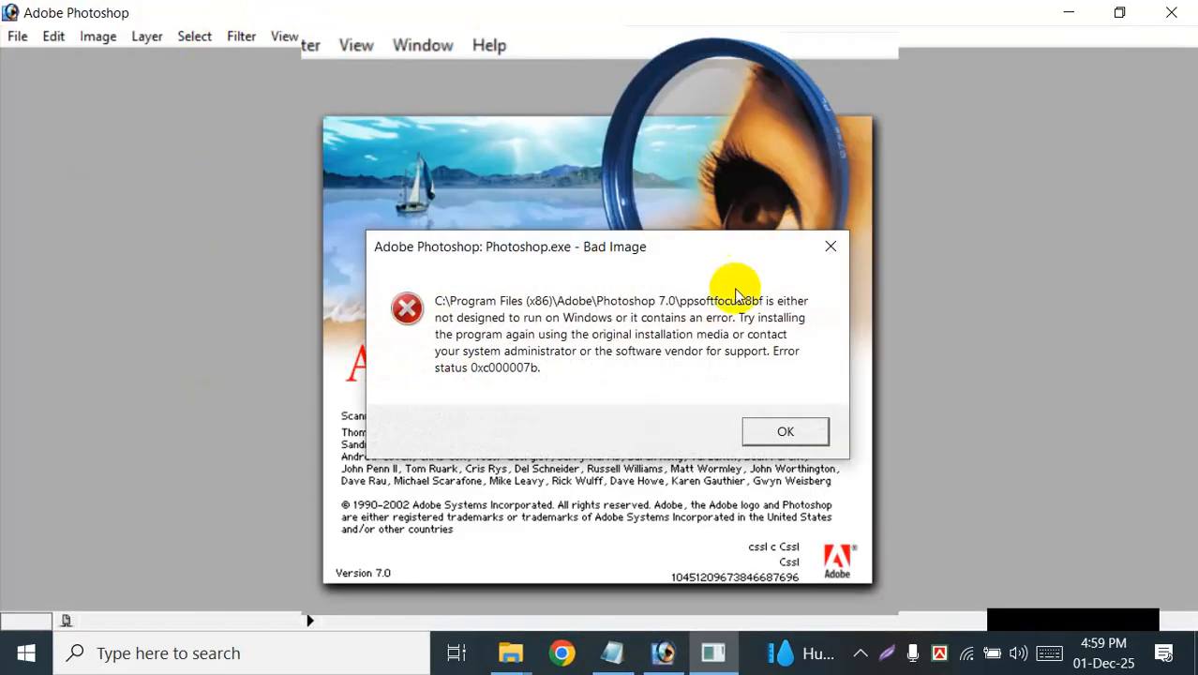
pyautogui.click(832, 251)
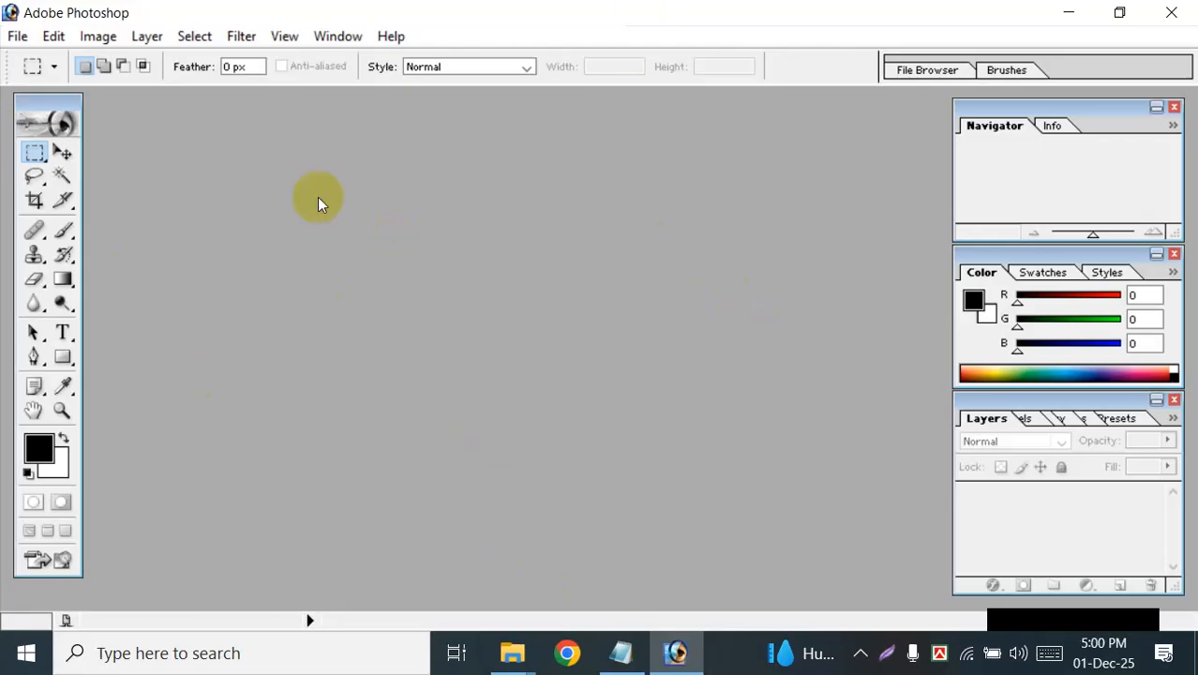
# Step: Shift the toolbox slightly and look through the available Edit, Image and Layer commands
pyautogui.moveTo(51, 106)
pyautogui.mouseDown()
pyautogui.moveTo(26, 99)
pyautogui.moveTo(35, 96)
pyautogui.mouseUp()
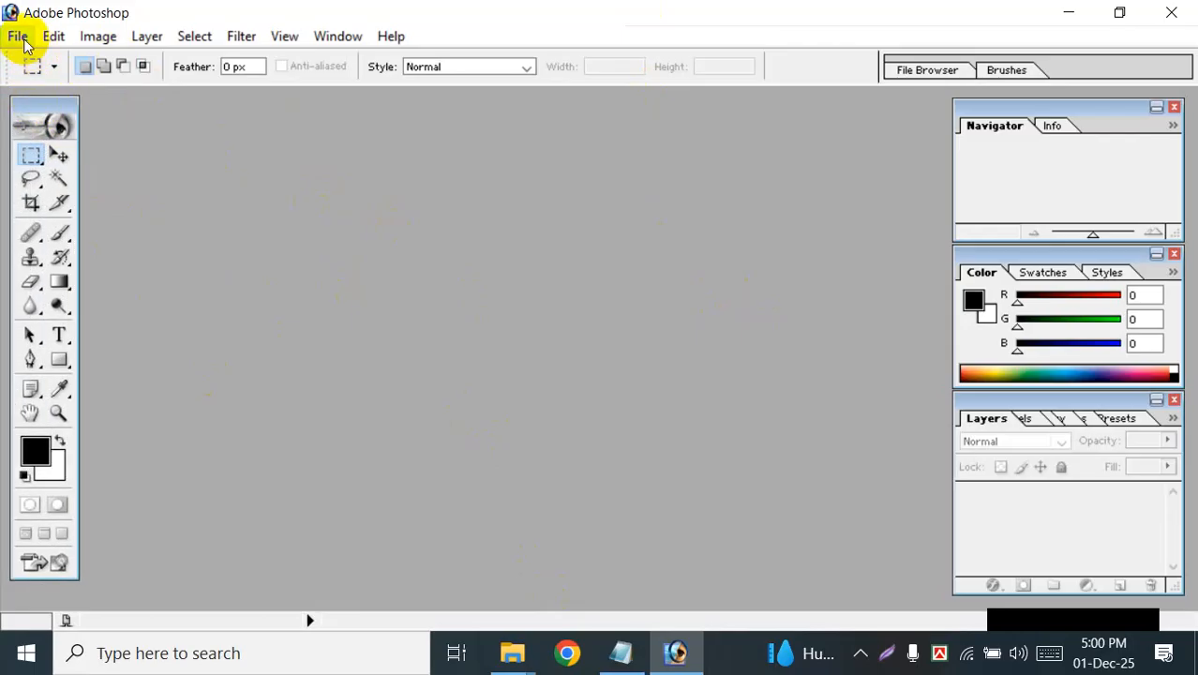
pyautogui.click(52, 37)
pyautogui.click(100, 40)
pyautogui.click(152, 41)
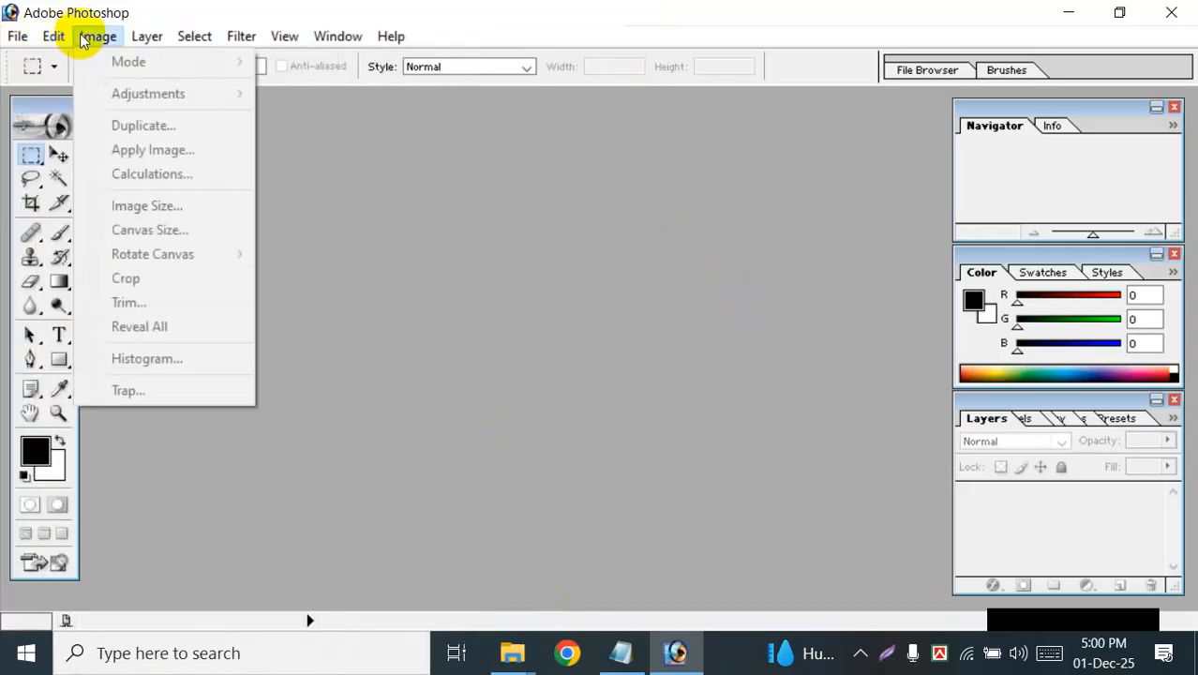
pyautogui.moveTo(148, 36)
pyautogui.click(566, 162)
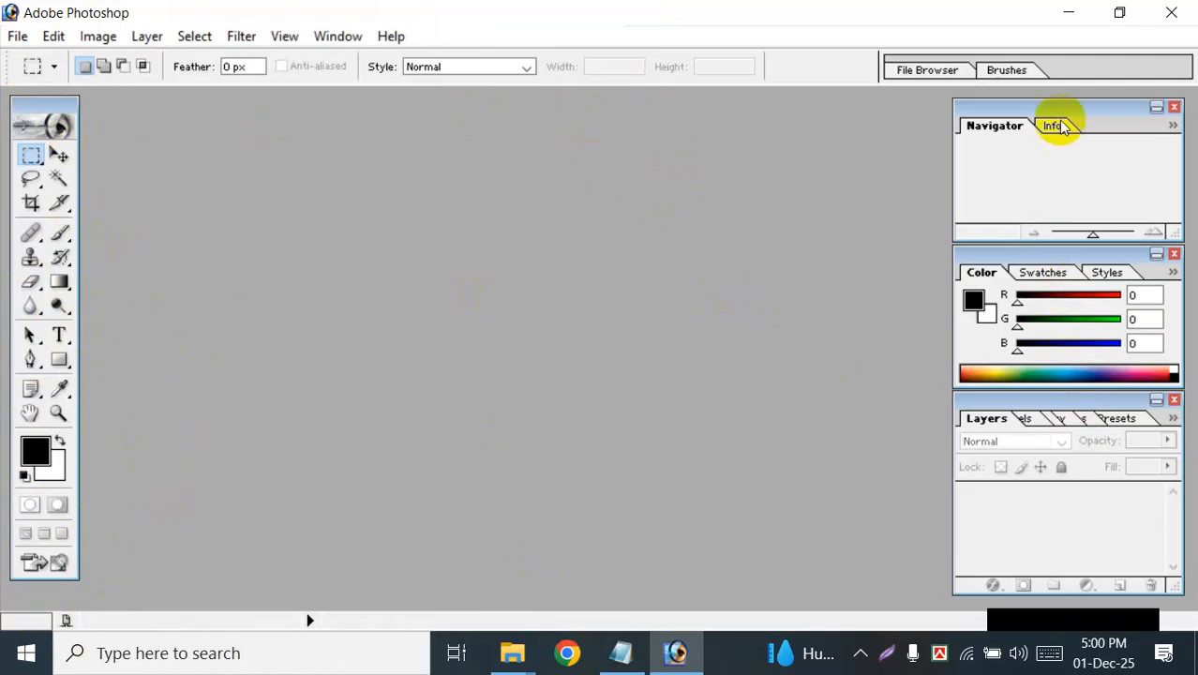
# Step: Close the Layers, Color and Navigator palette groups to clear the workspace
pyautogui.moveTo(1066, 105)
pyautogui.mouseDown()
pyautogui.moveTo(985, 101)
pyautogui.moveTo(1088, 109)
pyautogui.mouseUp()
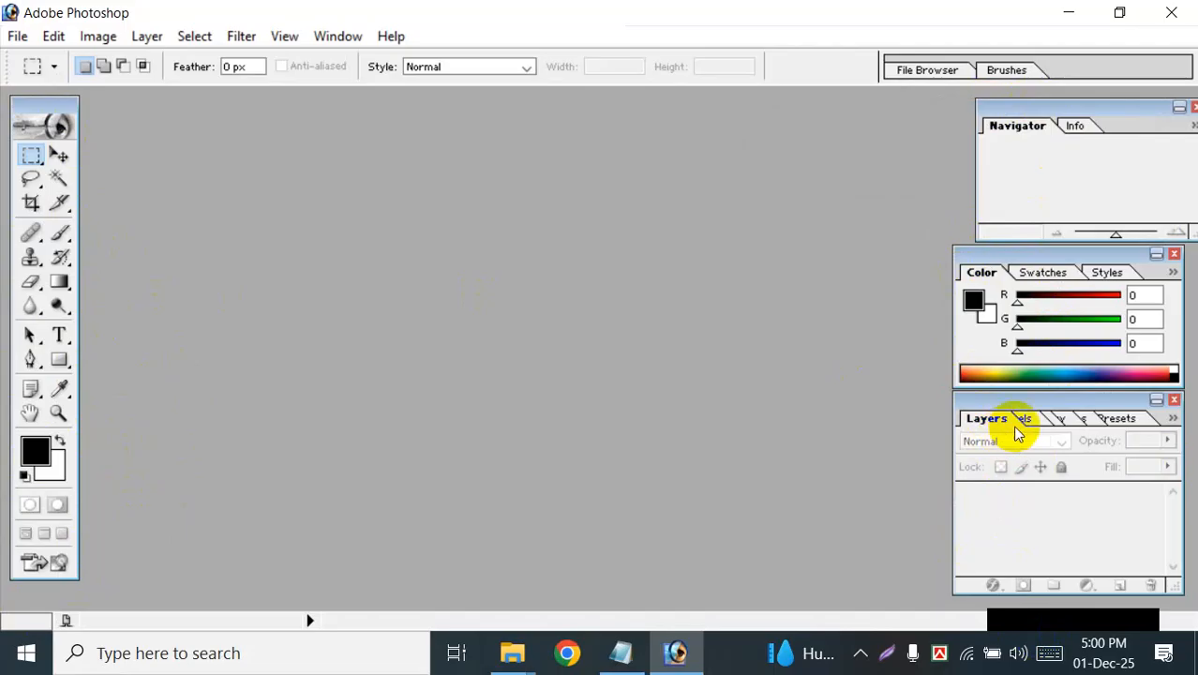
pyautogui.click(1175, 399)
pyautogui.click(1174, 254)
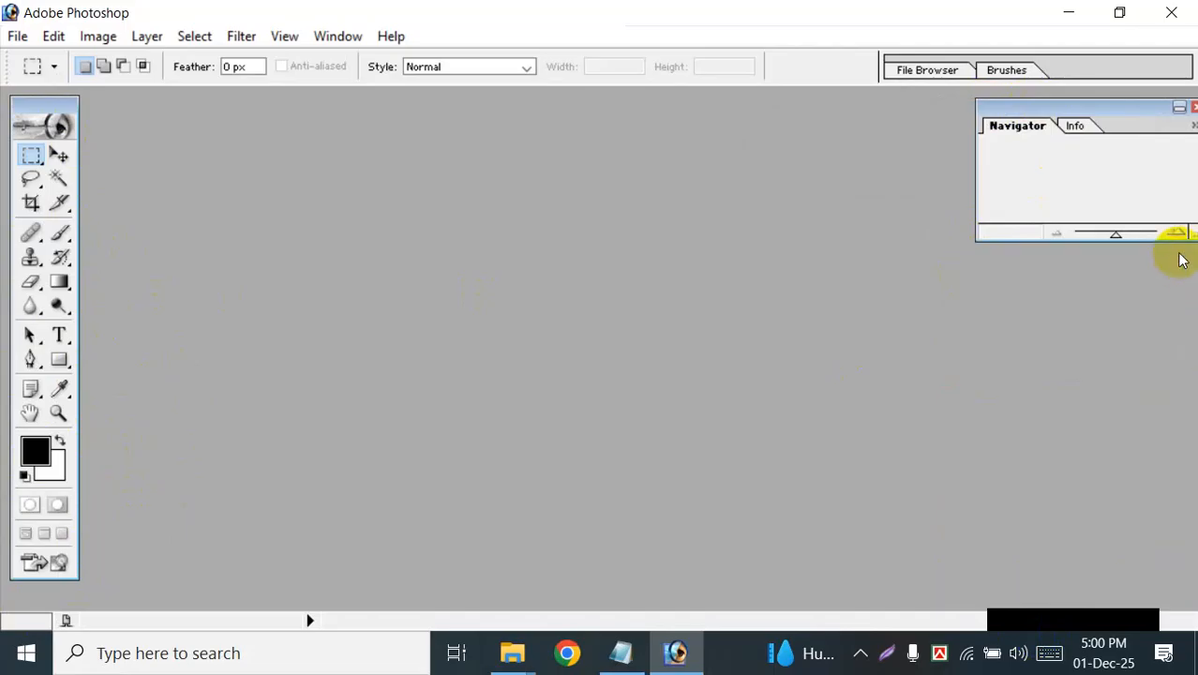
pyautogui.click(1192, 109)
# Step: Restore the window down, maximize it again and move the toolbox closer to the workspace edge
pyautogui.click(1121, 12)
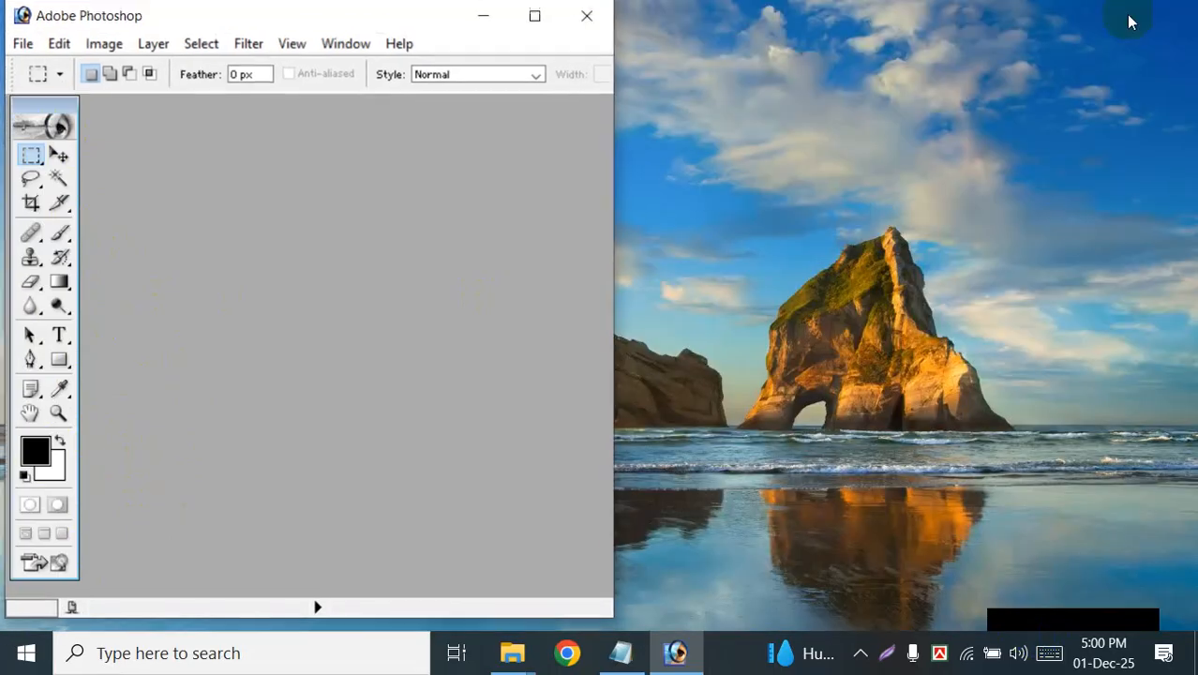
pyautogui.click(537, 20)
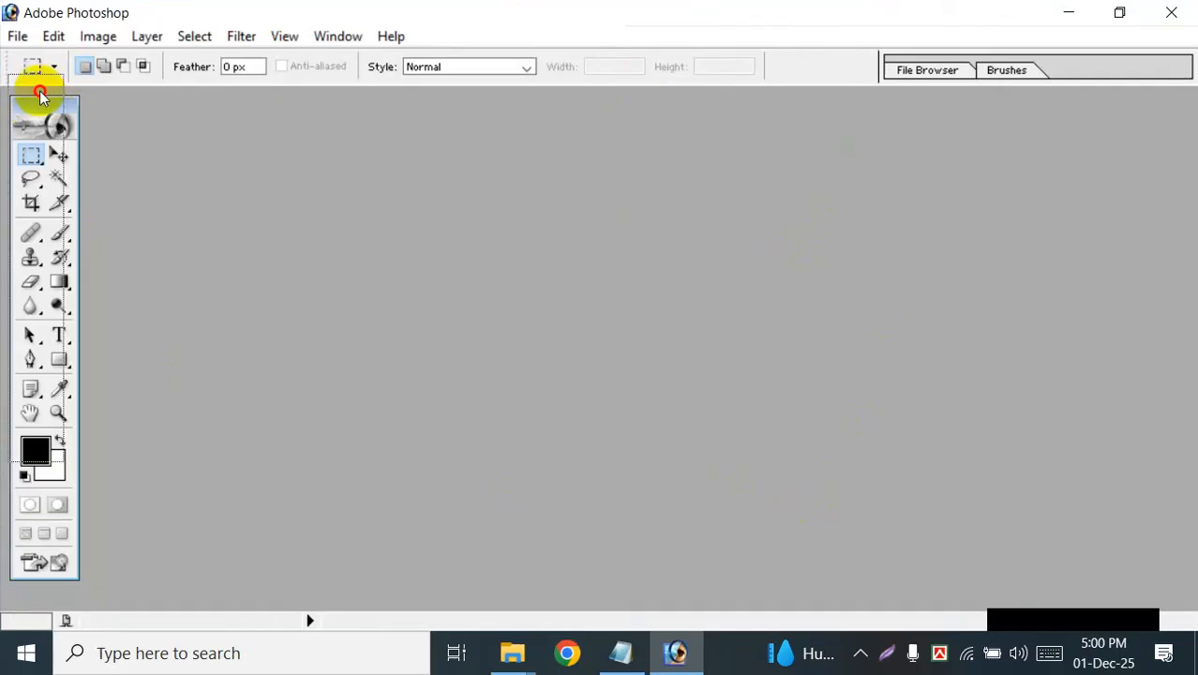
pyautogui.moveTo(35, 105); pyautogui.dragTo(27, 109)
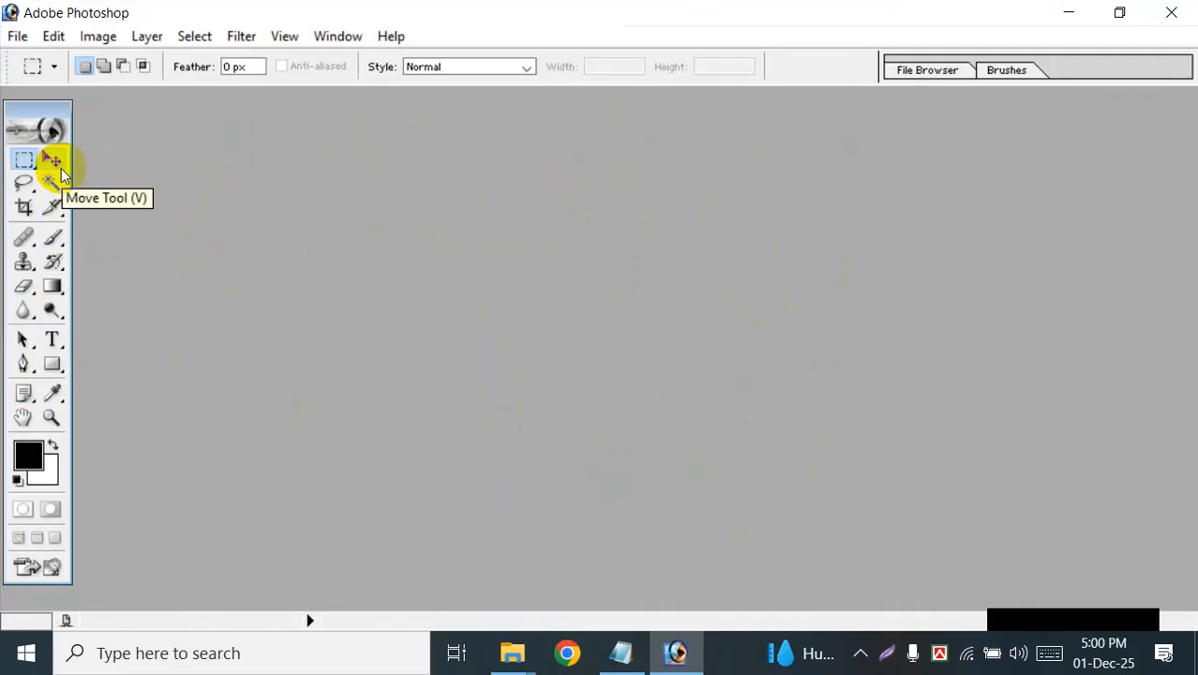
# Step: Activate the Move tool, and view the tool variants grouped under the Lasso and Rectangular Marquee tools
pyautogui.press('v')
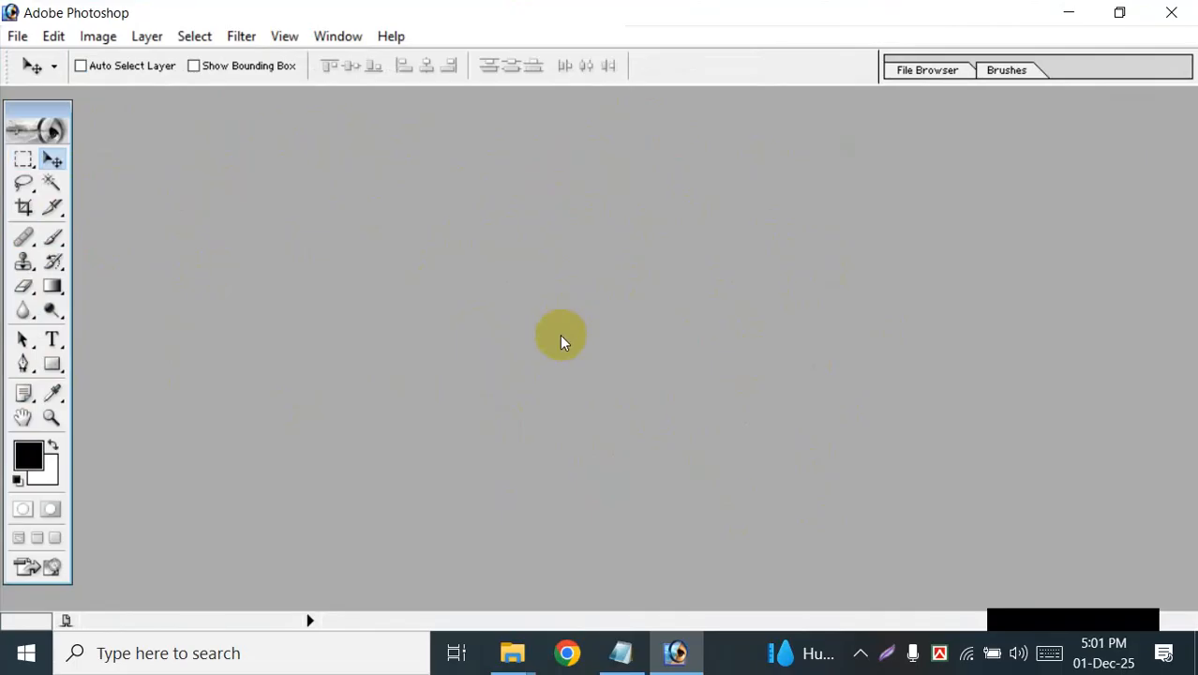
pyautogui.click(33, 191)
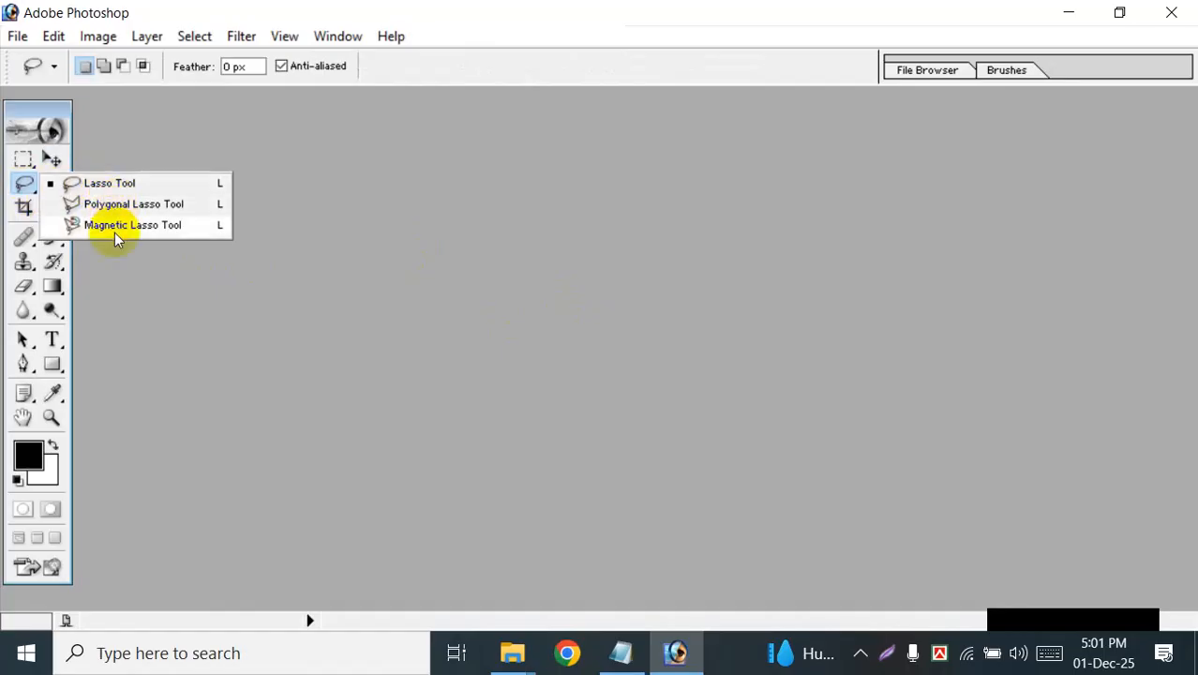
pyautogui.click(21, 165)
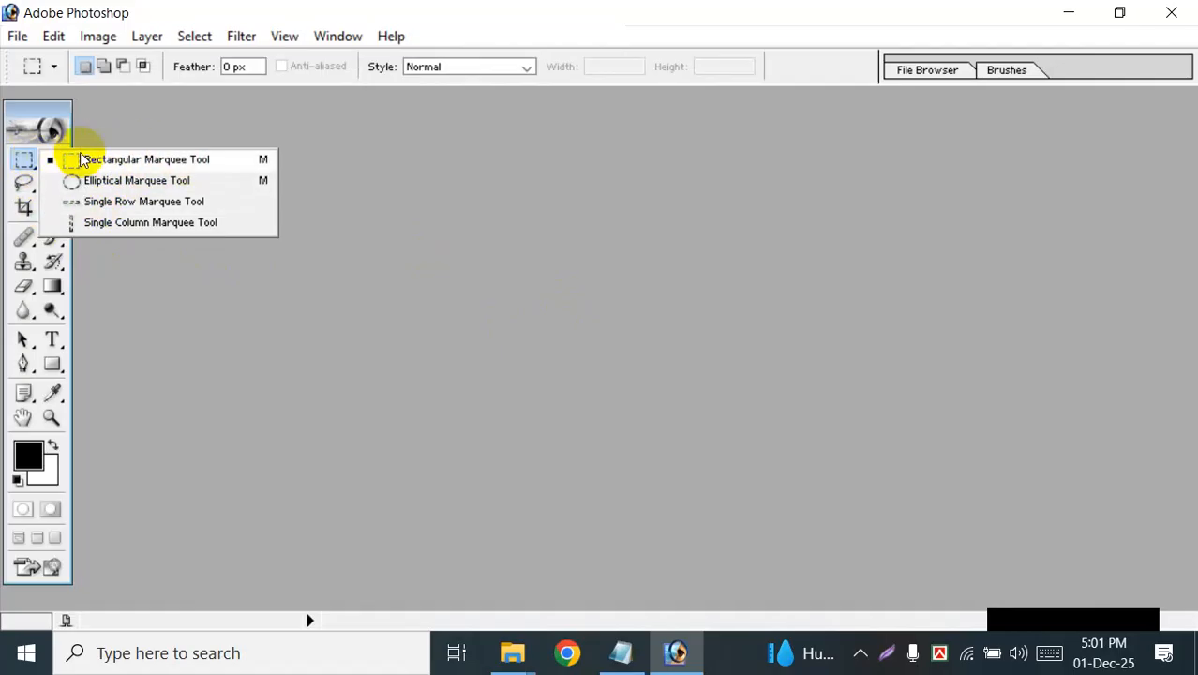
pyautogui.click(218, 261)
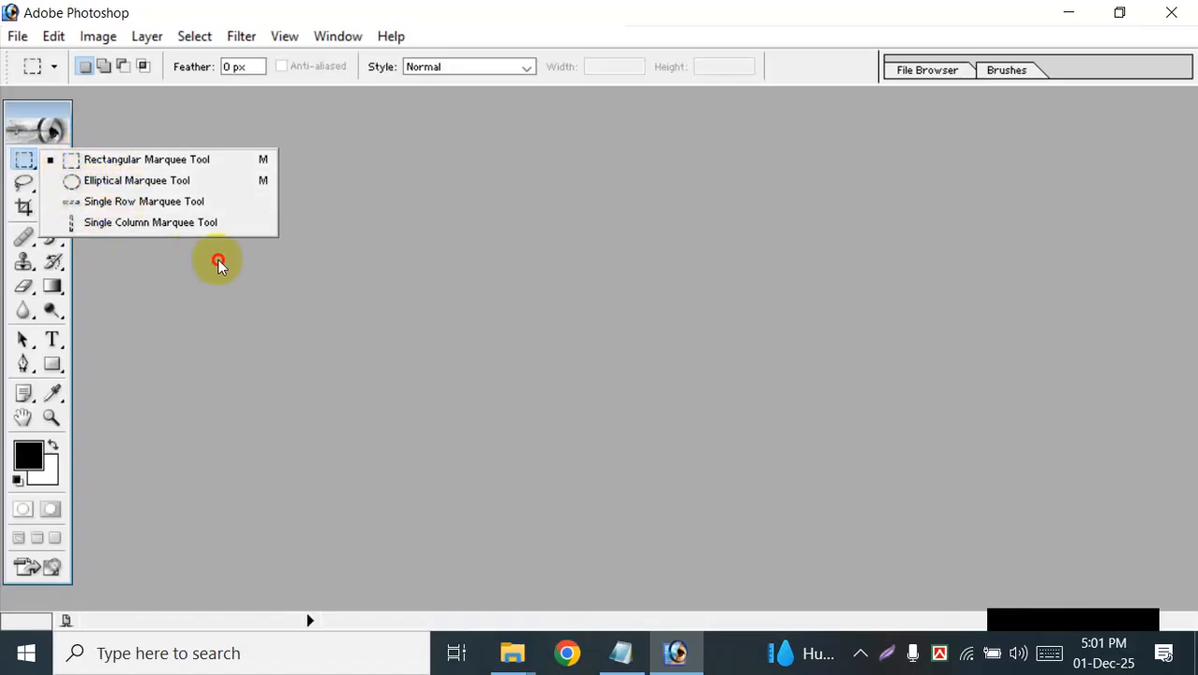
pyautogui.click(34, 191)
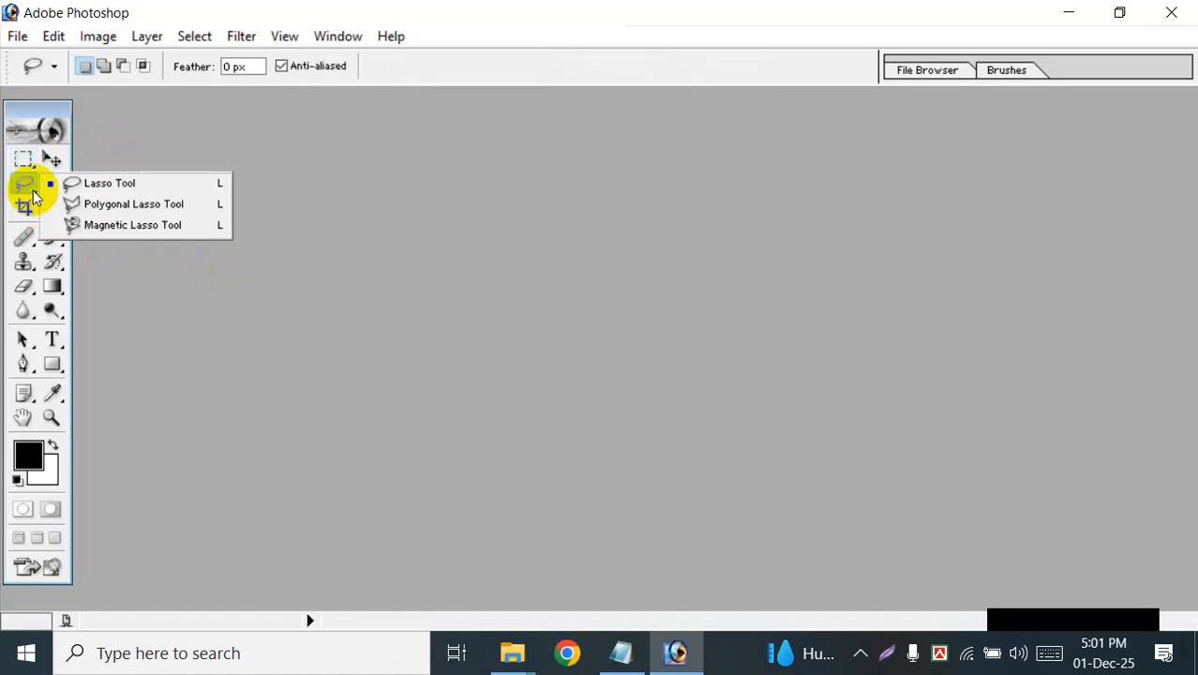
pyautogui.click(230, 345)
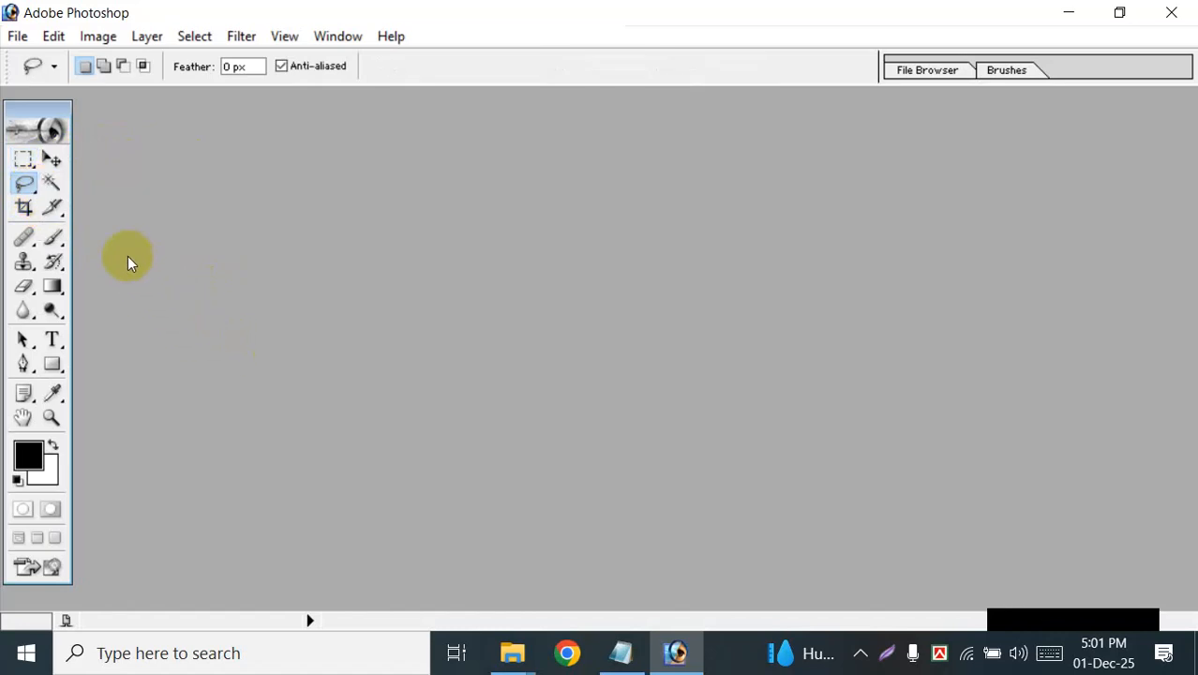
# Step: Try the Slice tool, and switch between the Crop and Move tools to compare their options, ending on the Crop tool
pyautogui.click(51, 207)
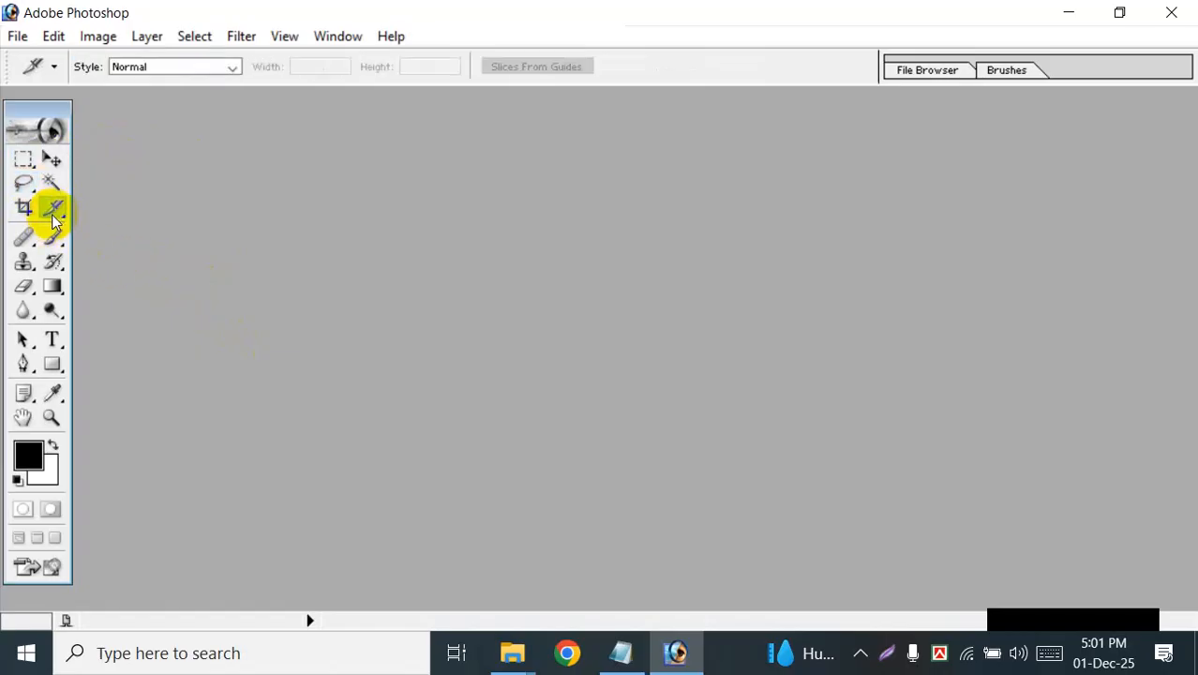
pyautogui.click(23, 207)
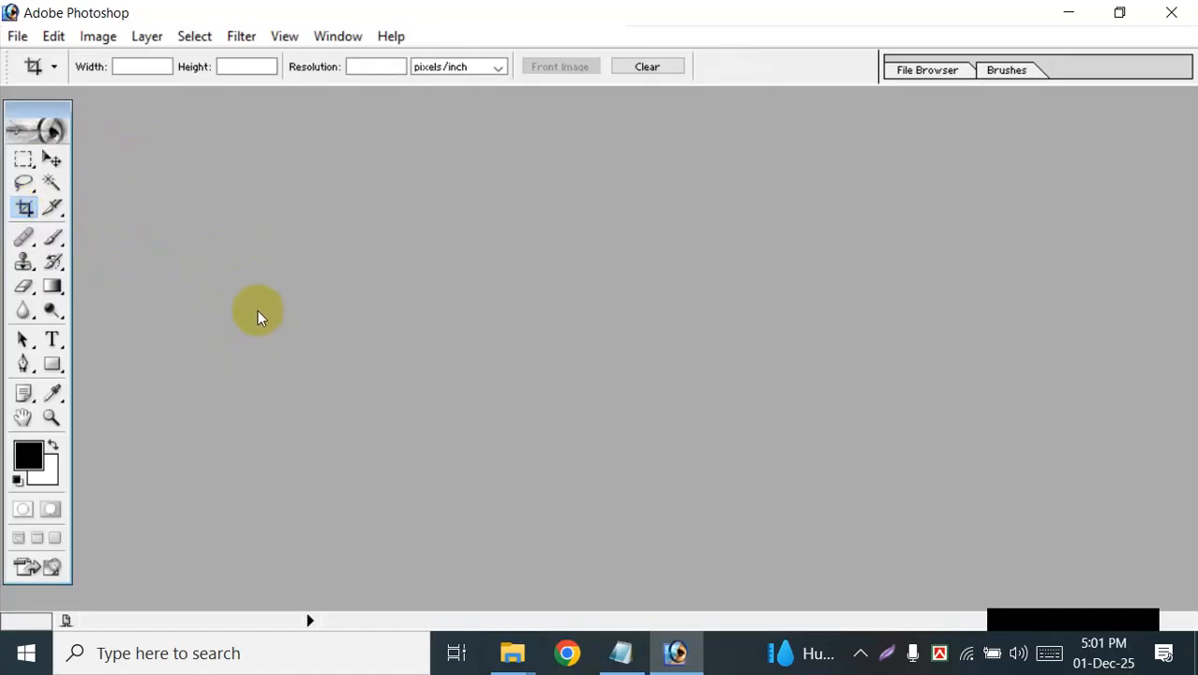
pyautogui.press('v')
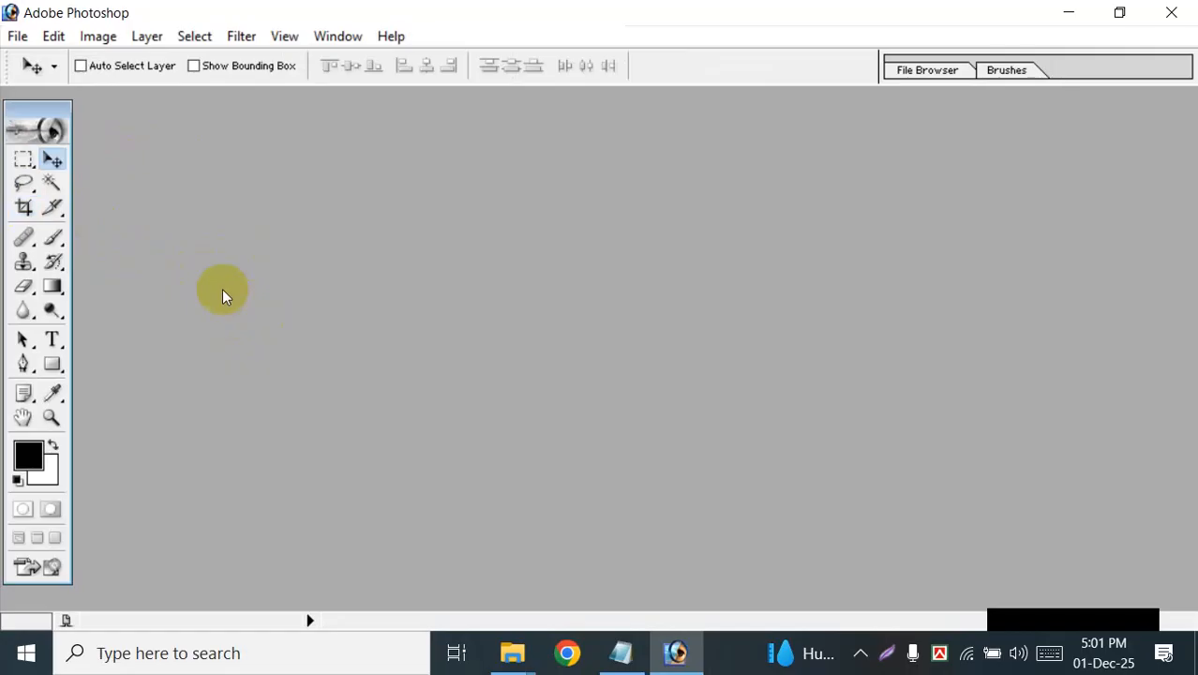
pyautogui.press('c')
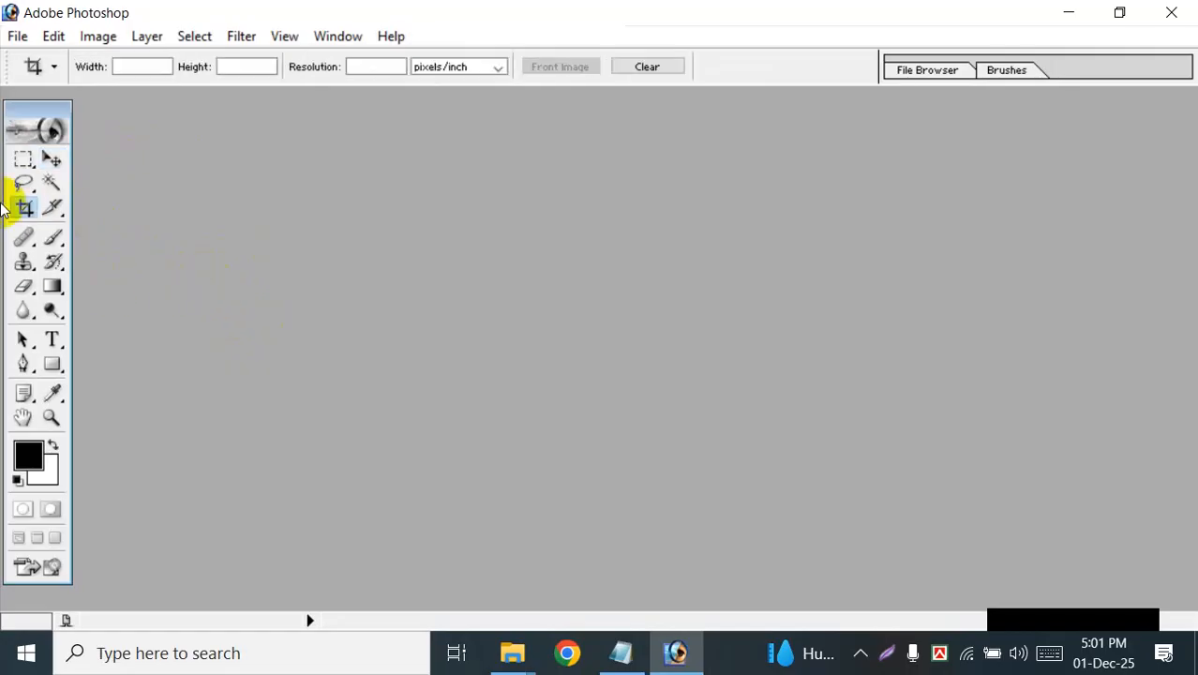
pyautogui.click(53, 159)
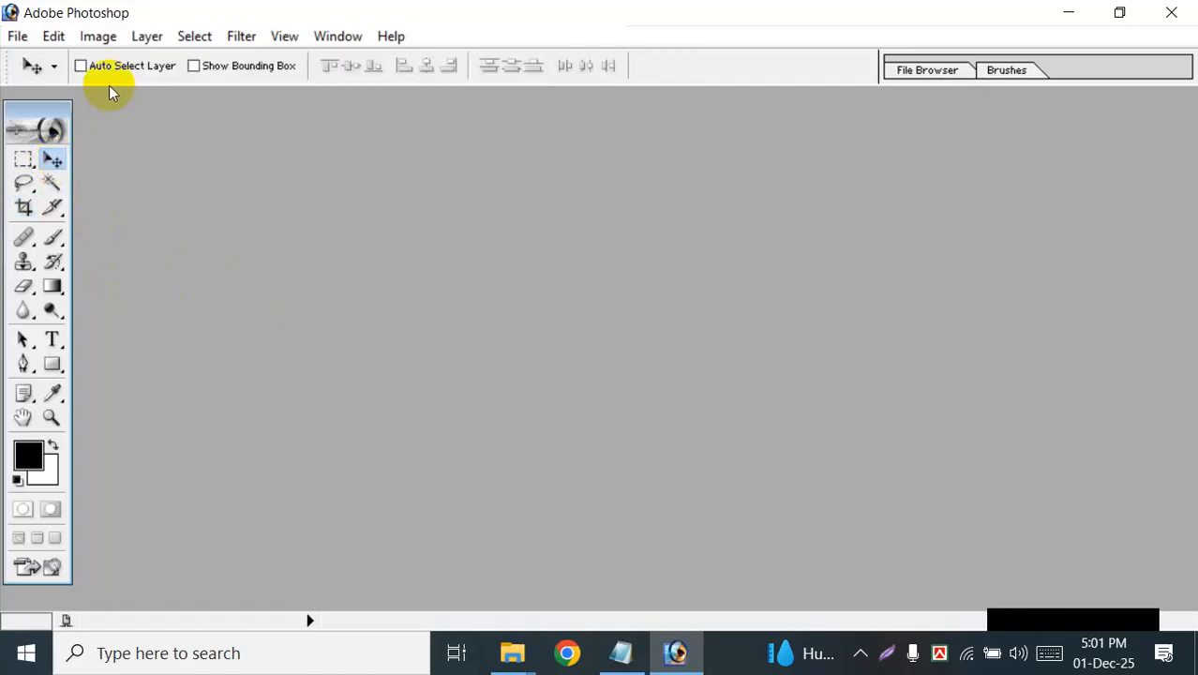
pyautogui.click(25, 207)
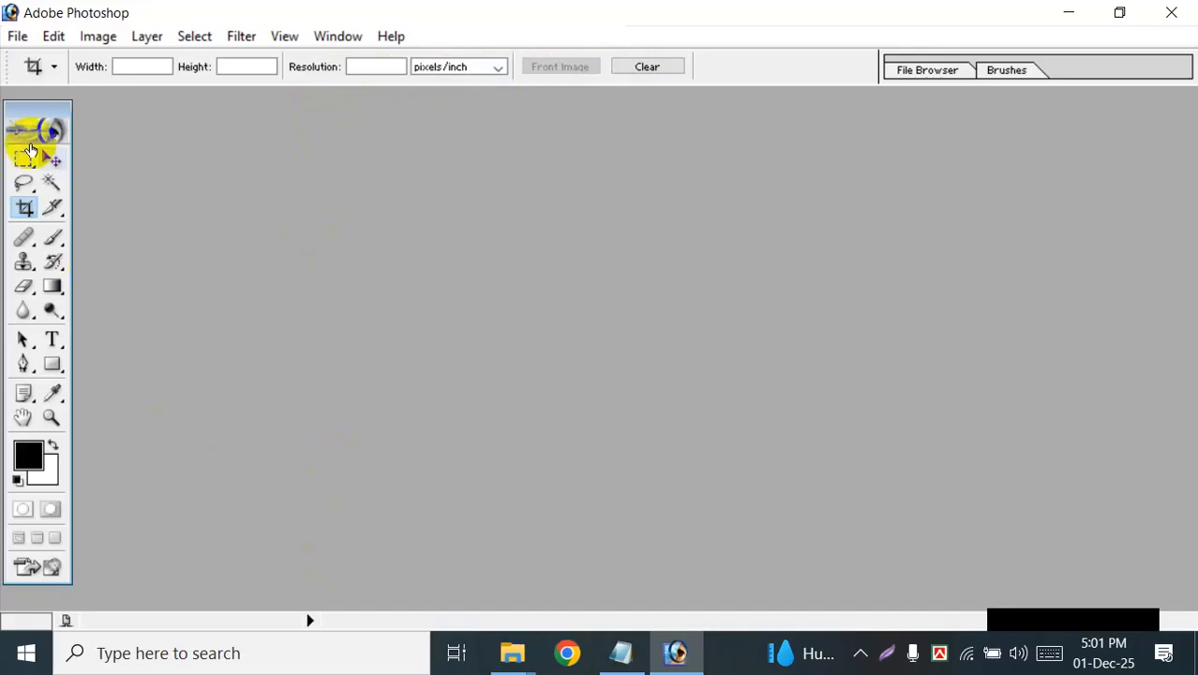
# Step: Move the toolbox against the workspace edge, and view the show options for grid, guides and slices
pyautogui.moveTo(28, 114)
pyautogui.mouseDown()
pyautogui.moveTo(981, 129)
pyautogui.moveTo(394, 217)
pyautogui.moveTo(62, 147)
pyautogui.moveTo(15, 112)
pyautogui.mouseUp()
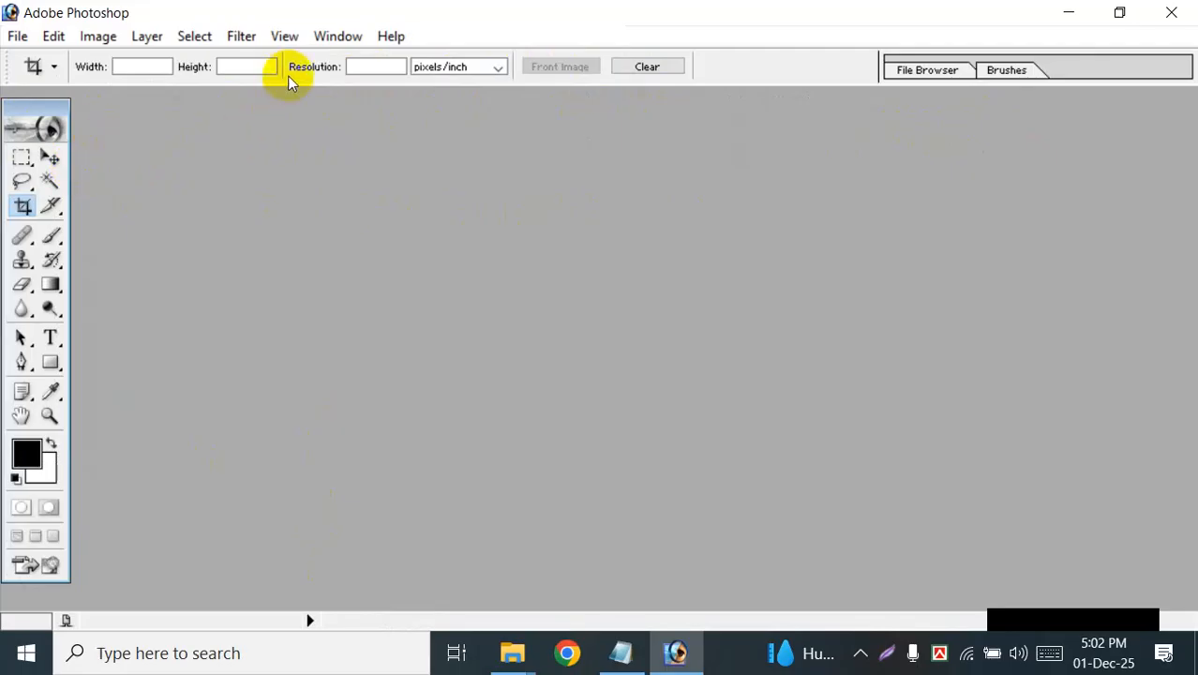
pyautogui.click(288, 40)
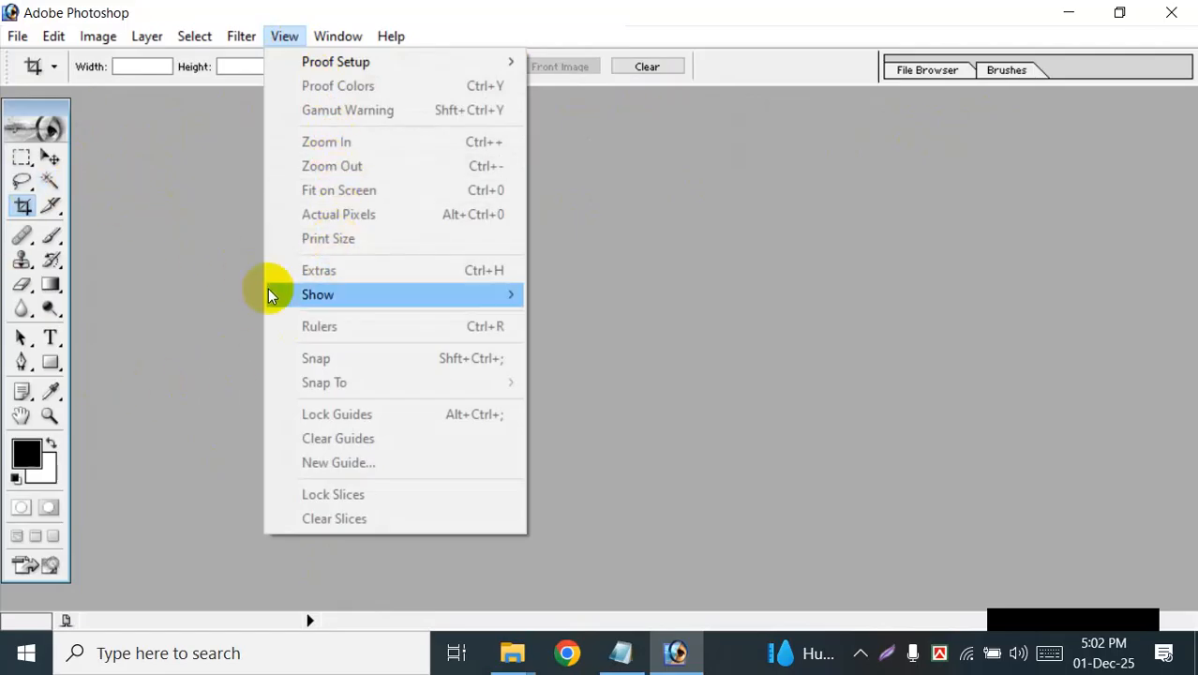
pyautogui.moveTo(358, 305)
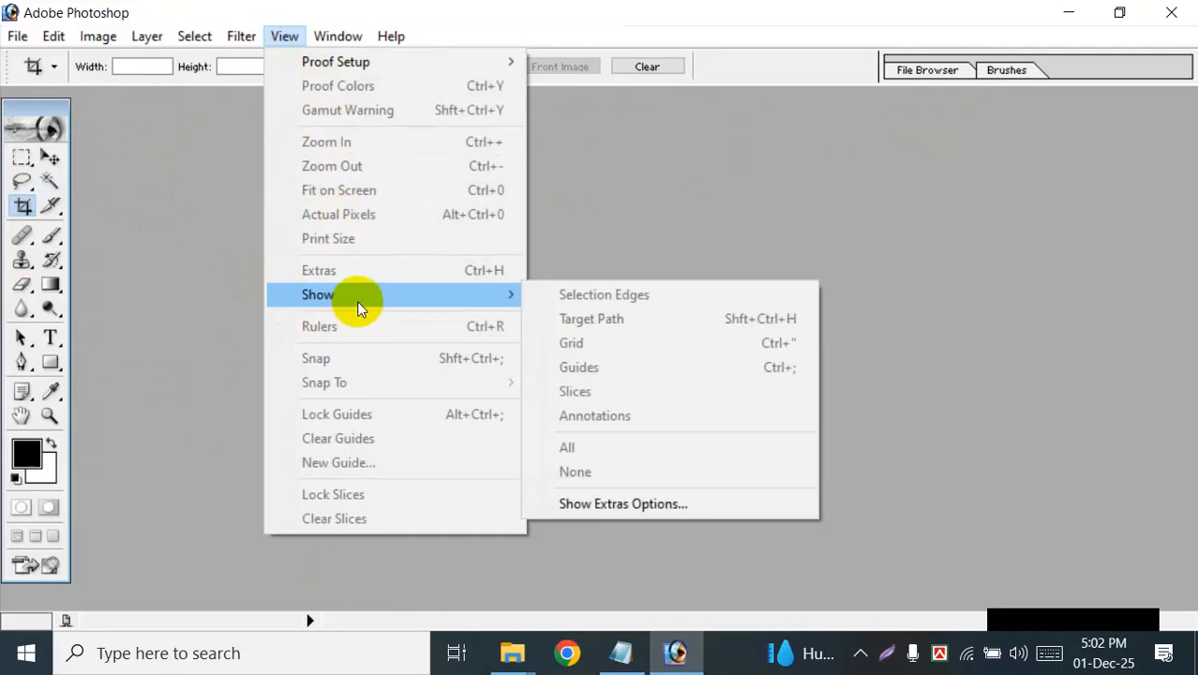
pyautogui.click(116, 189)
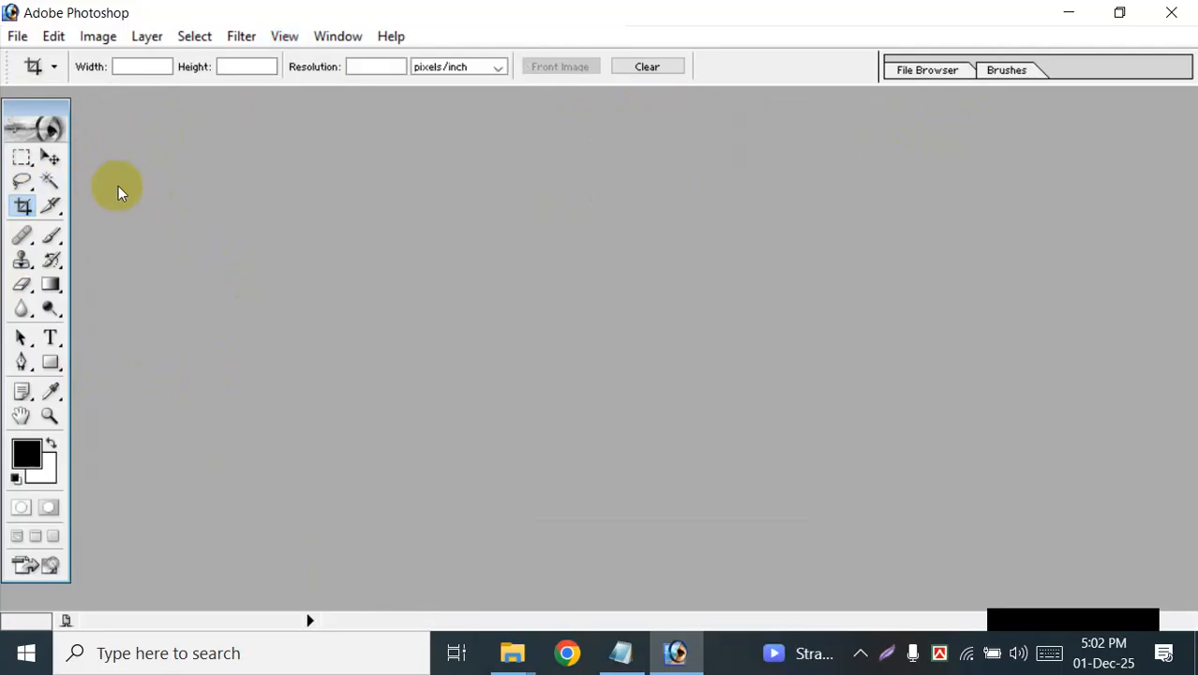
# Step: Hide the toolbox, the tool options bar and the status bar
pyautogui.click(338, 37)
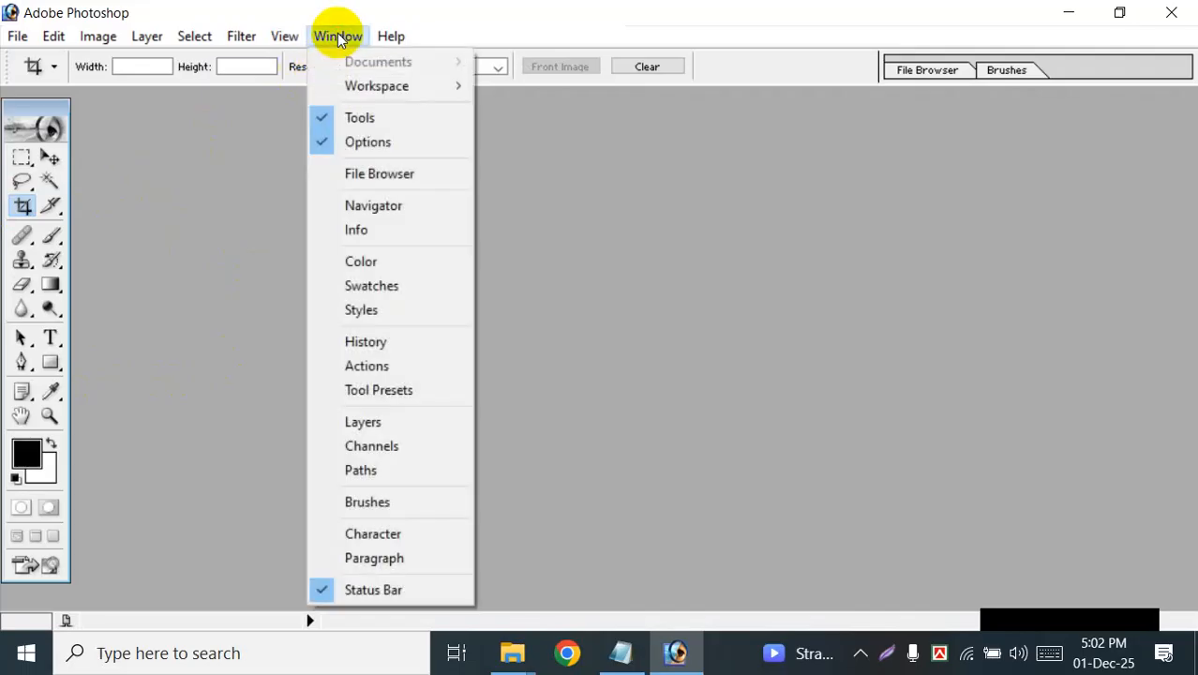
pyautogui.click(325, 119)
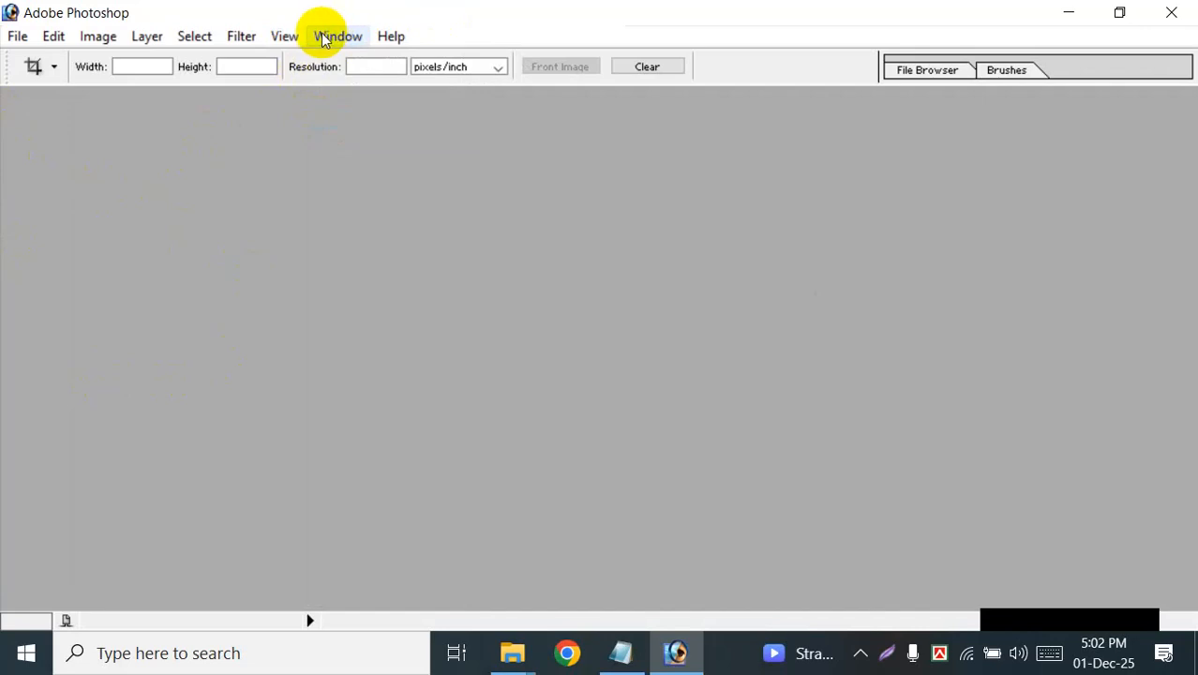
pyautogui.click(323, 38)
pyautogui.click(322, 141)
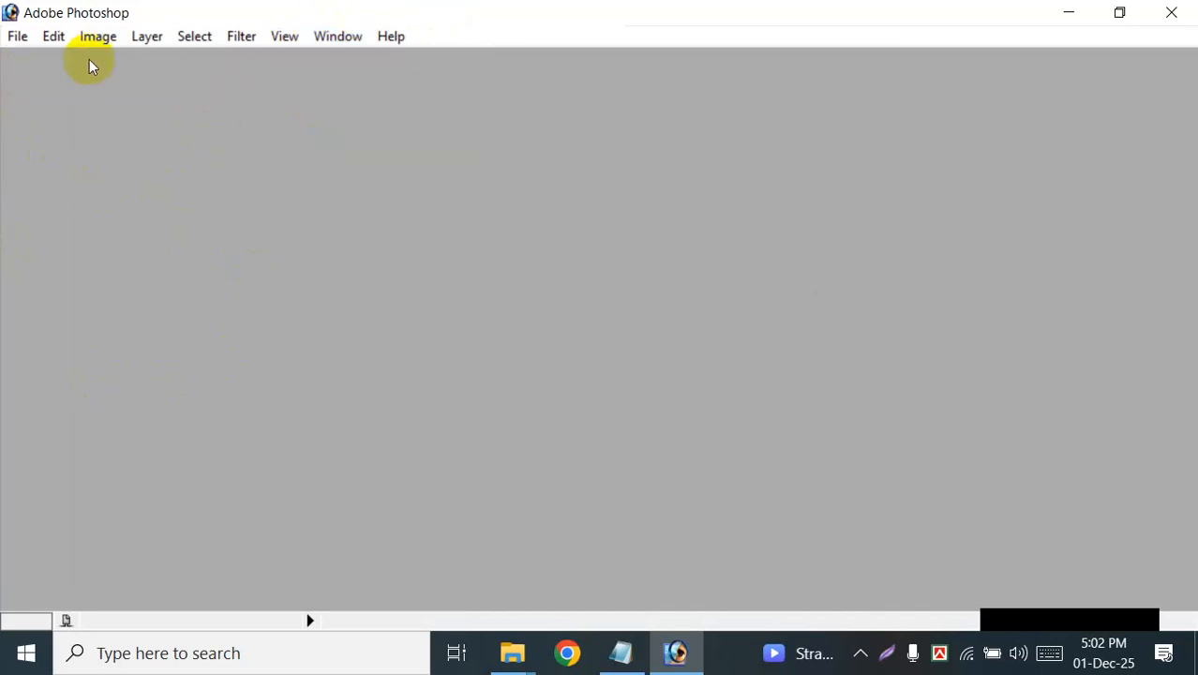
pyautogui.click(339, 35)
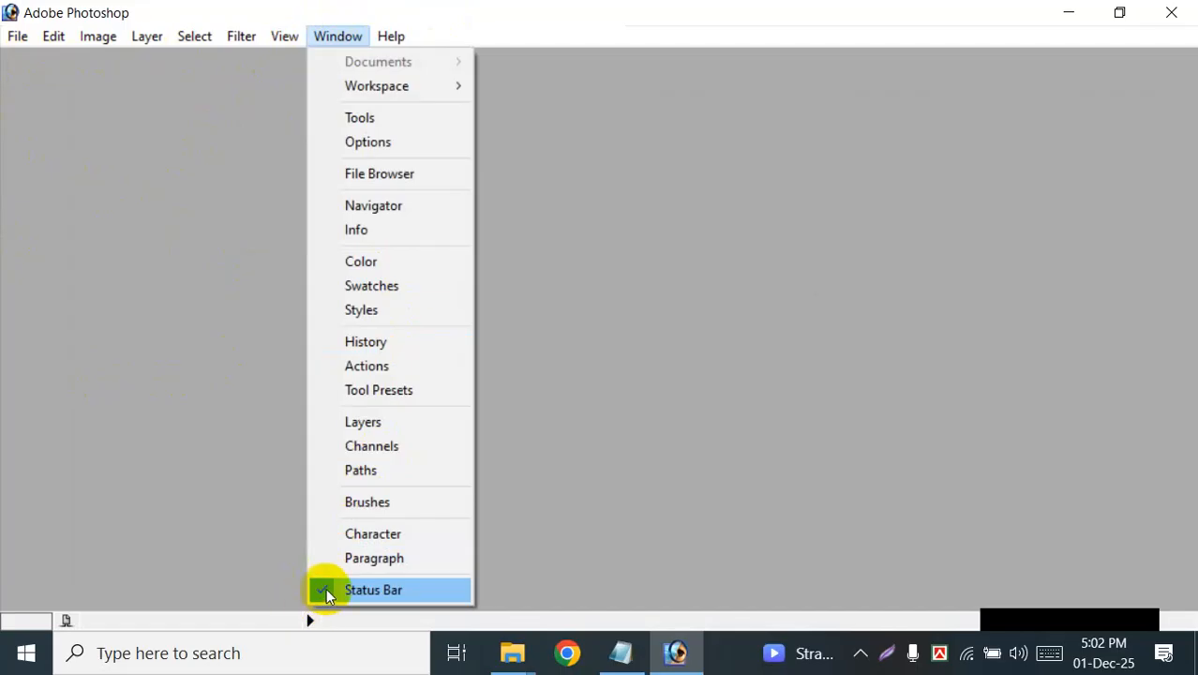
pyautogui.click(325, 589)
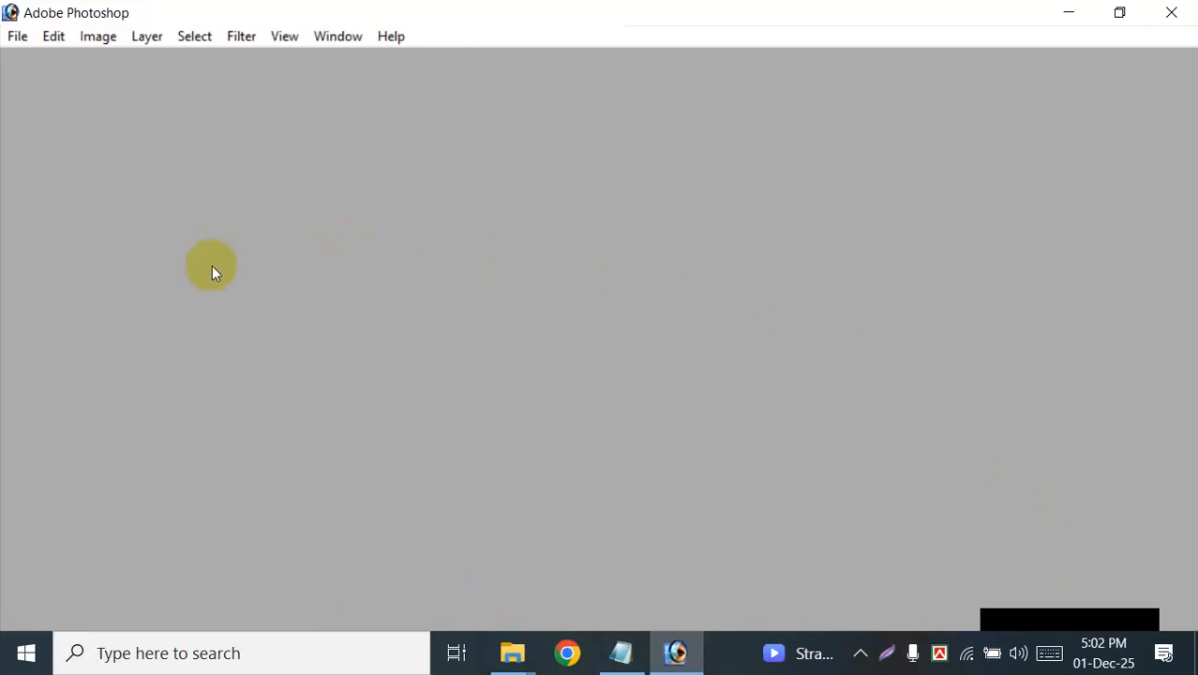
# Step: Show the toolbox, the tool options bar and the status bar again
pyautogui.click(342, 39)
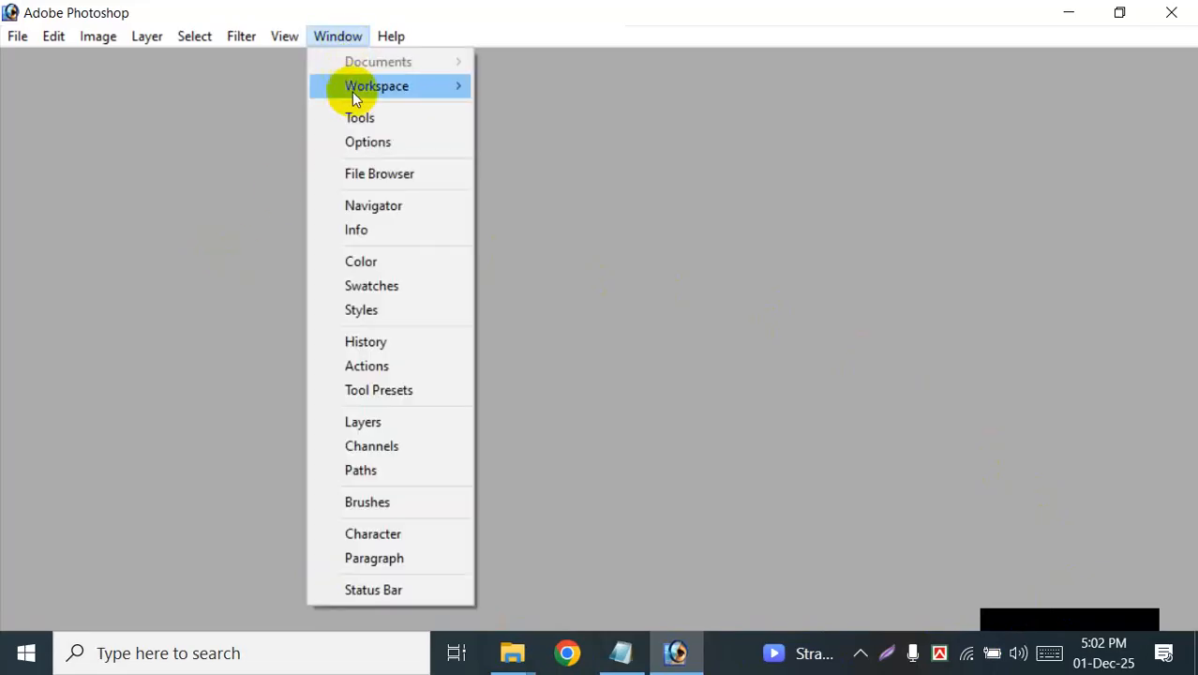
pyautogui.click(355, 115)
pyautogui.click(342, 40)
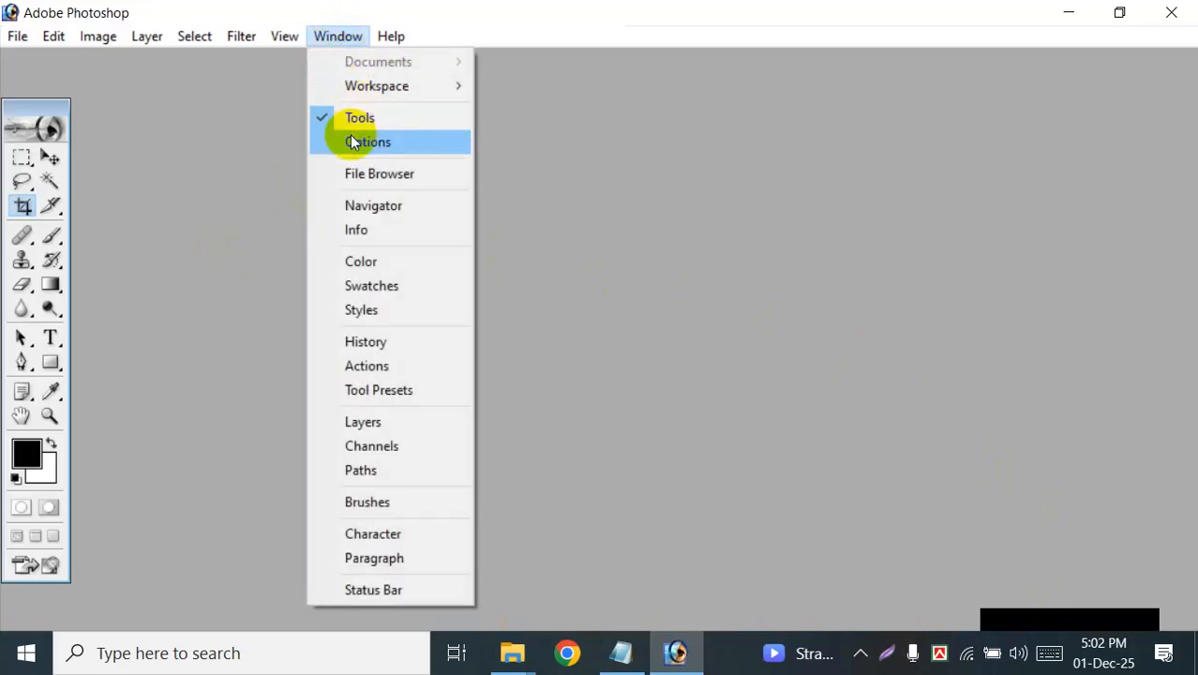
pyautogui.click(355, 141)
pyautogui.click(334, 40)
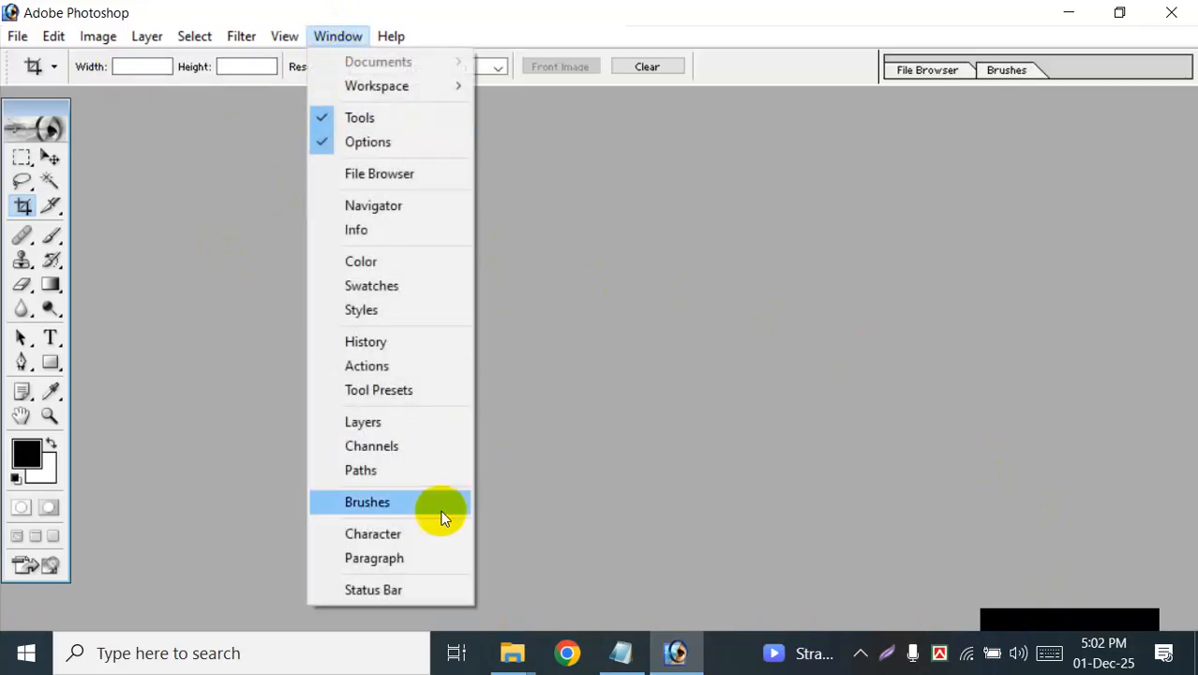
pyautogui.click(364, 593)
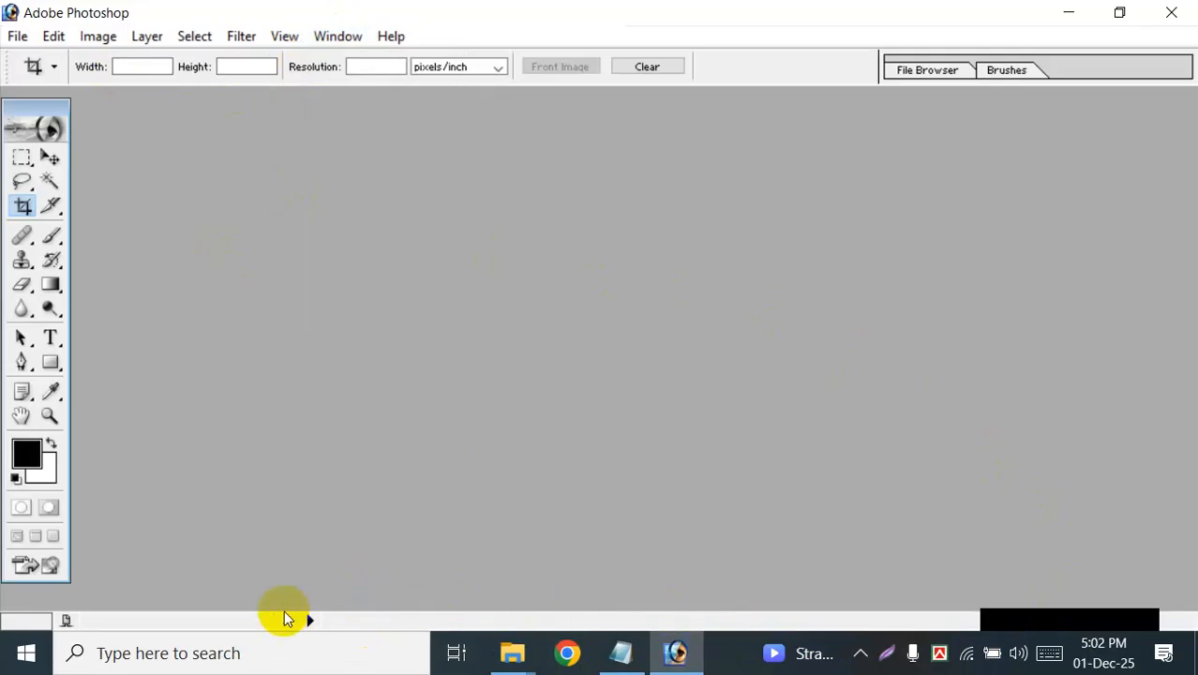
# Step: Hide the toolbox, options bar and status bar once more to leave the workspace empty
pyautogui.click(337, 36)
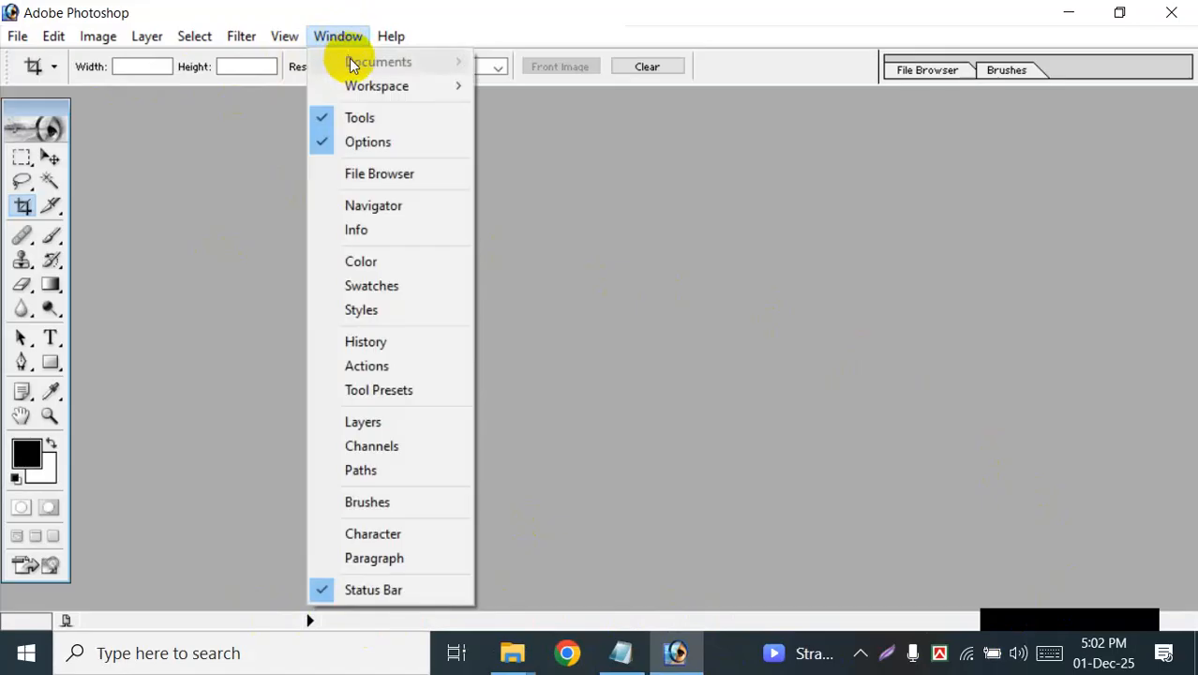
pyautogui.click(324, 116)
pyautogui.click(338, 36)
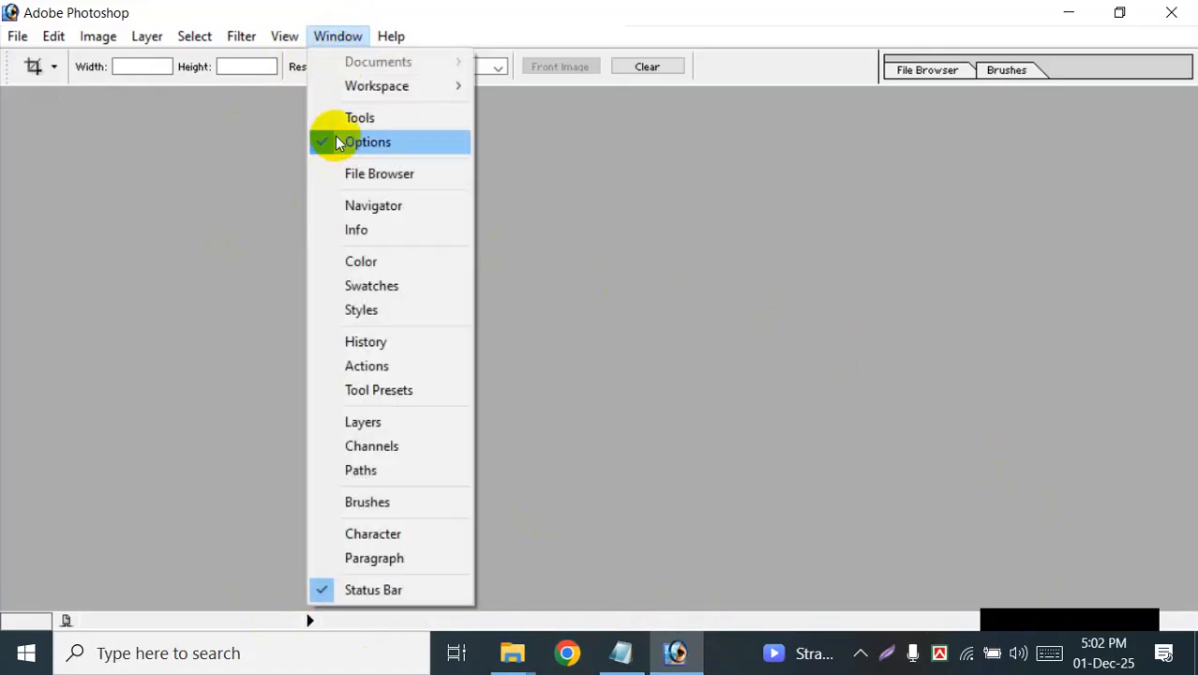
pyautogui.click(323, 142)
pyautogui.click(336, 36)
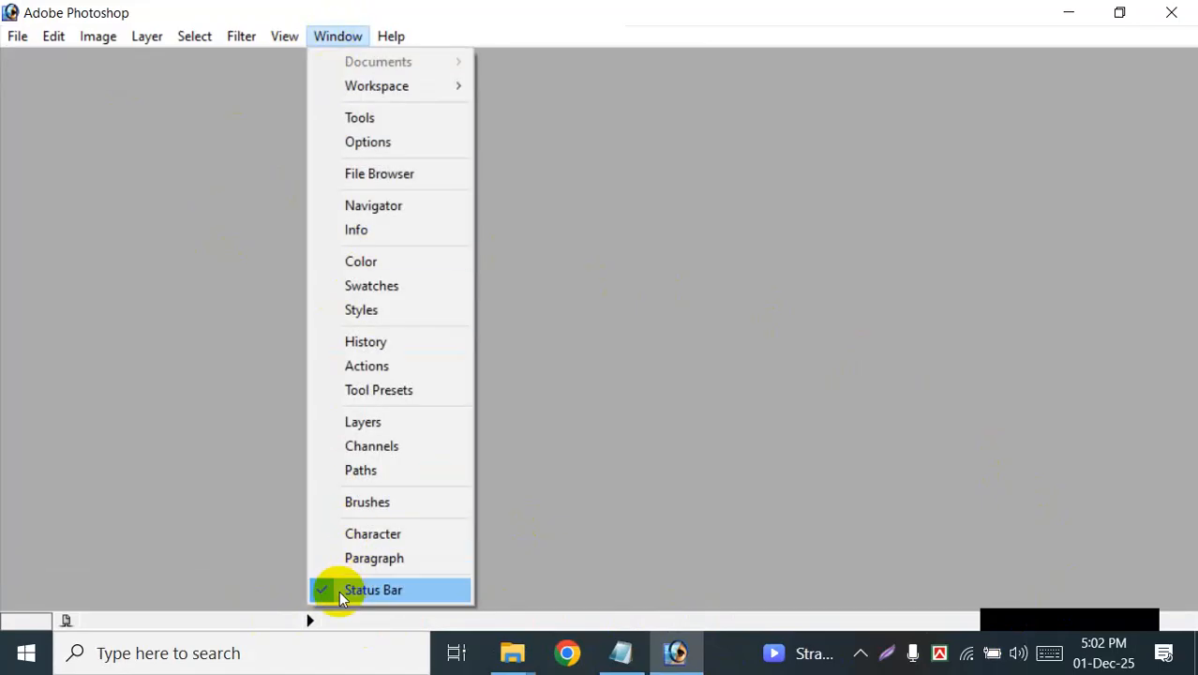
pyautogui.click(339, 589)
# Step: Reset all palettes to their default locations
pyautogui.click(337, 38)
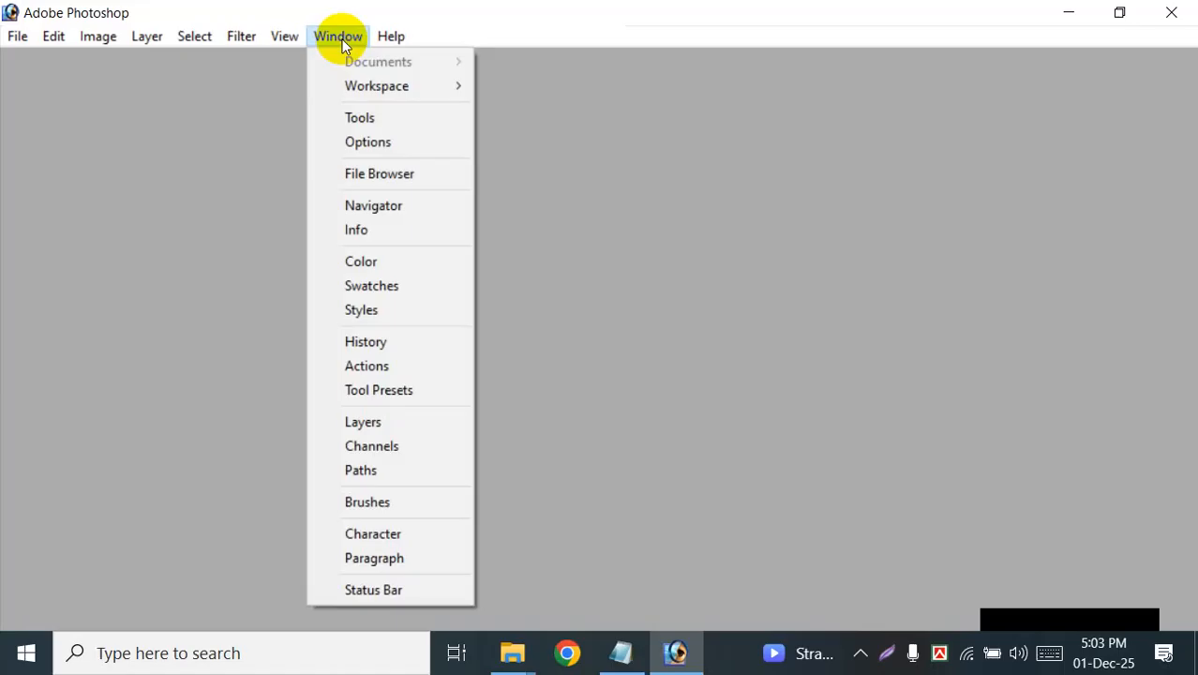
pyautogui.moveTo(380, 88)
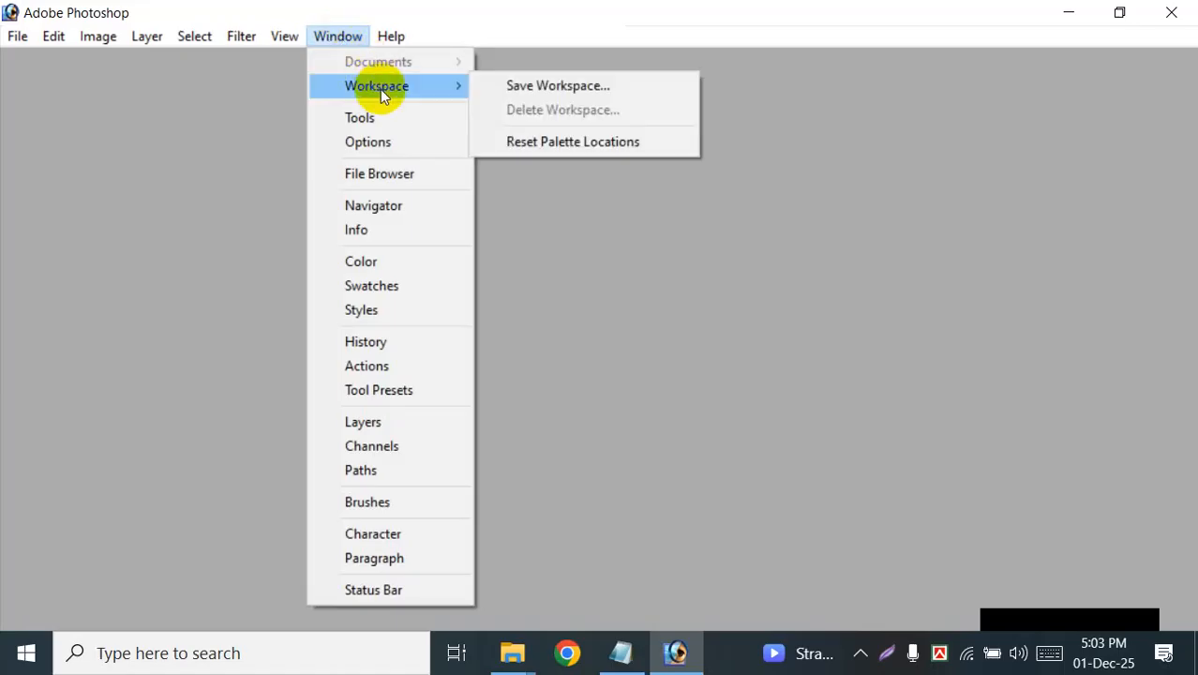
pyautogui.click(579, 143)
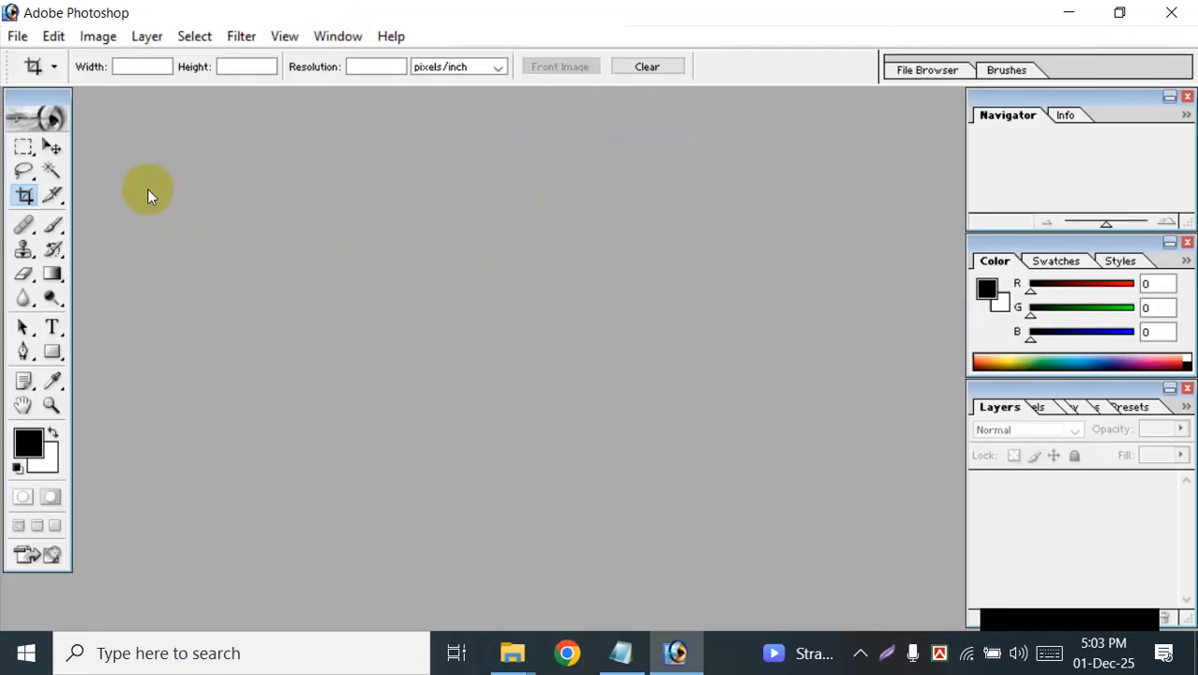
# Step: Close the Navigator, Color and Layers palette groups
pyautogui.click(1187, 97)
pyautogui.click(1188, 244)
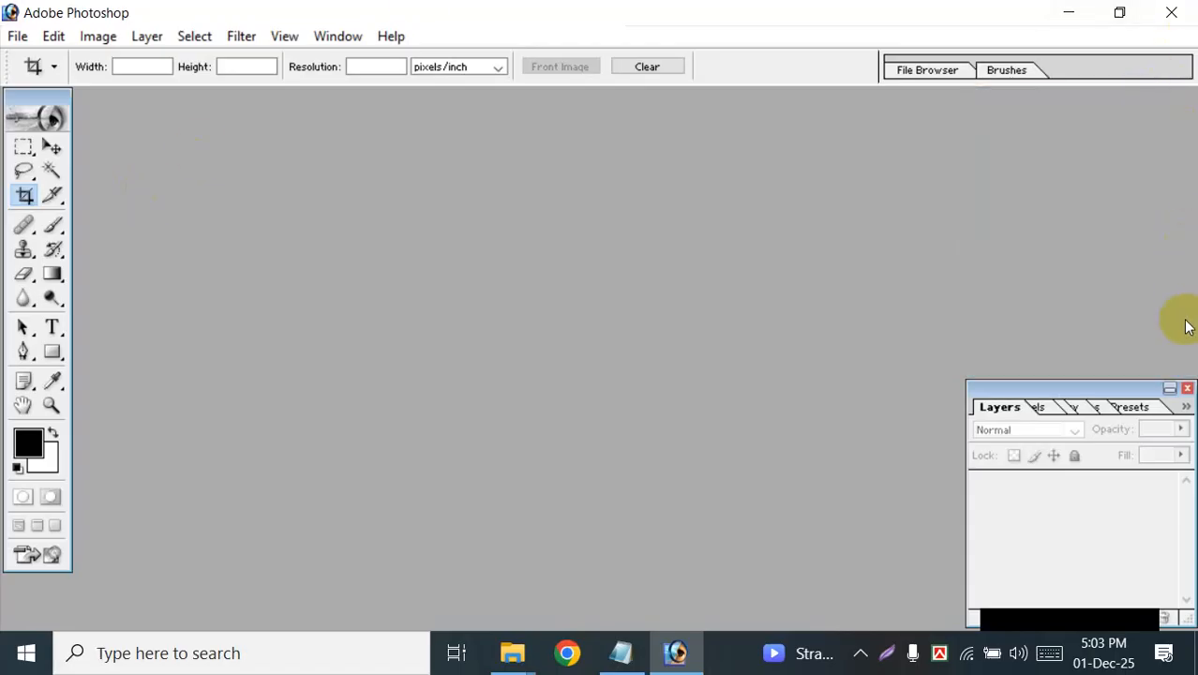
pyautogui.click(1187, 387)
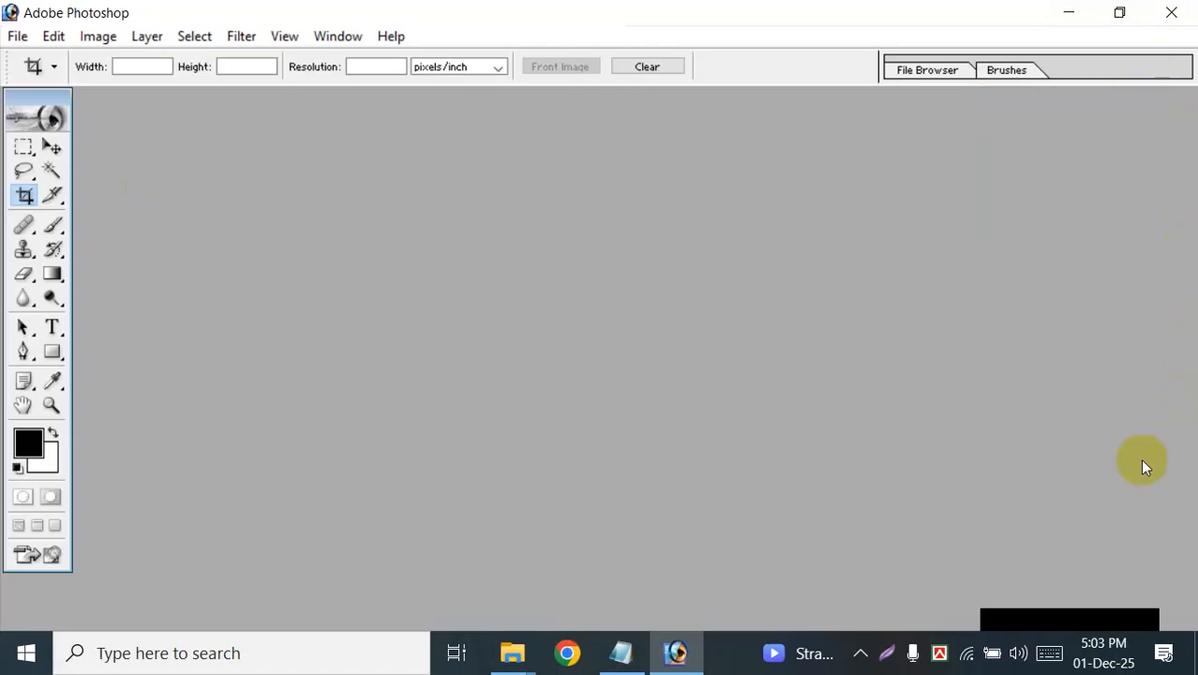
# Step: Show the History palette, switch to the Layers palette, and bring History back to the front
pyautogui.click(315, 38)
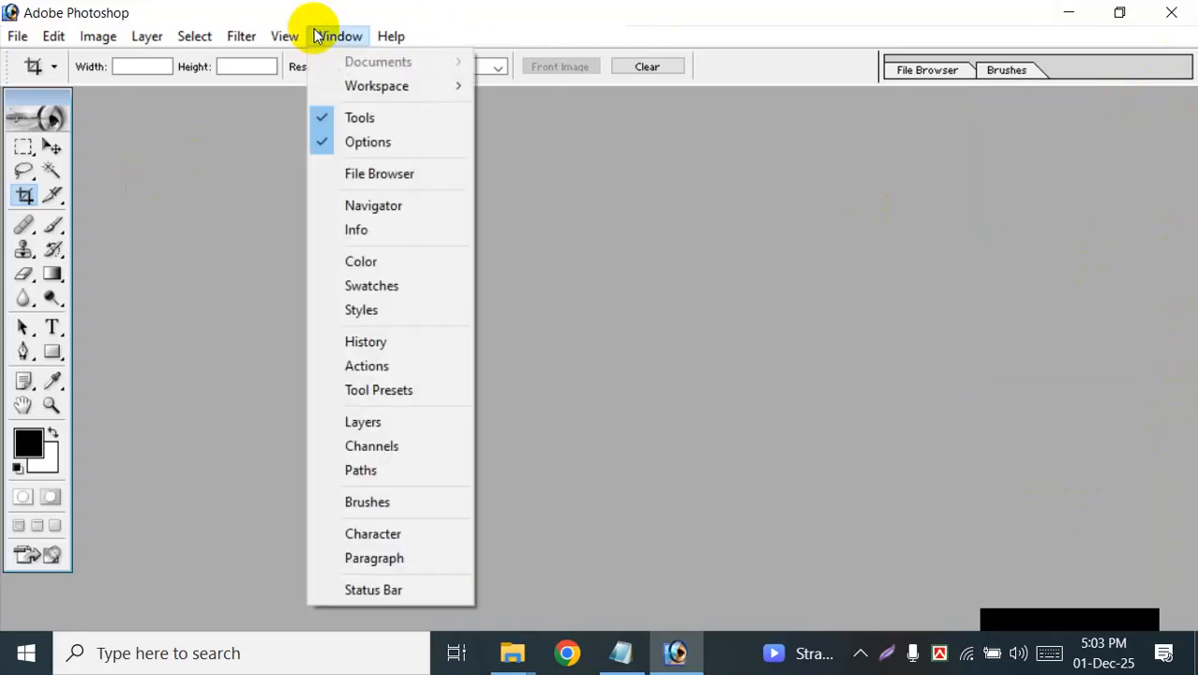
pyautogui.click(366, 343)
pyautogui.click(343, 36)
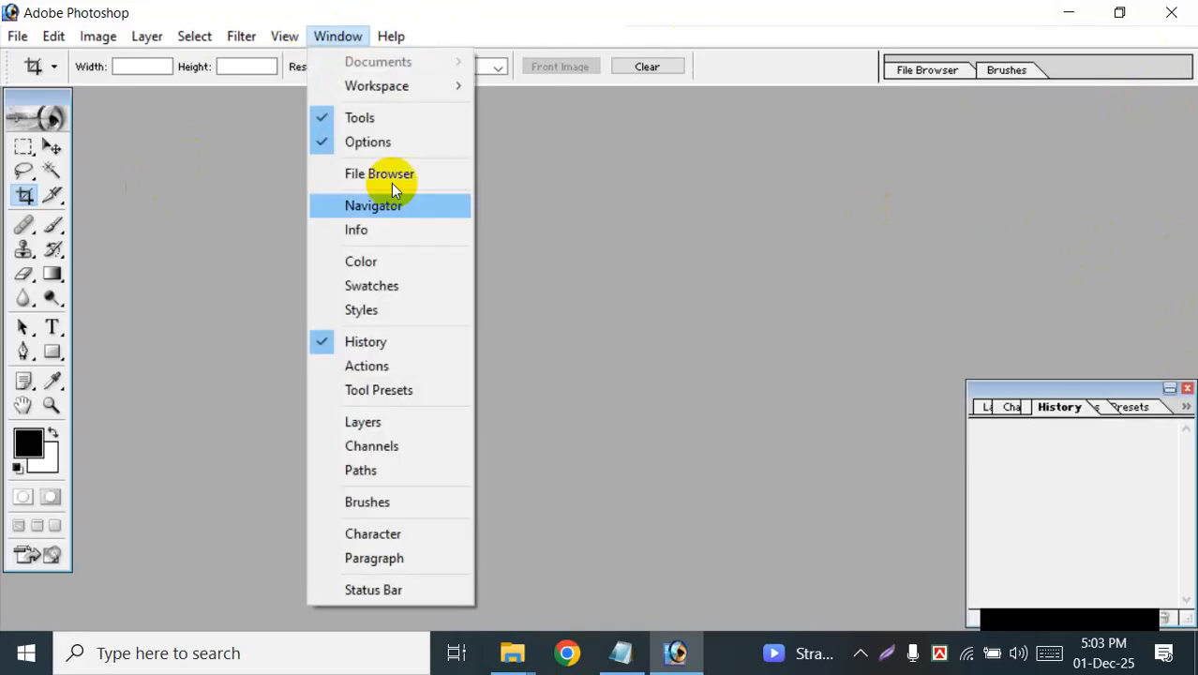
pyautogui.click(362, 425)
pyautogui.click(347, 36)
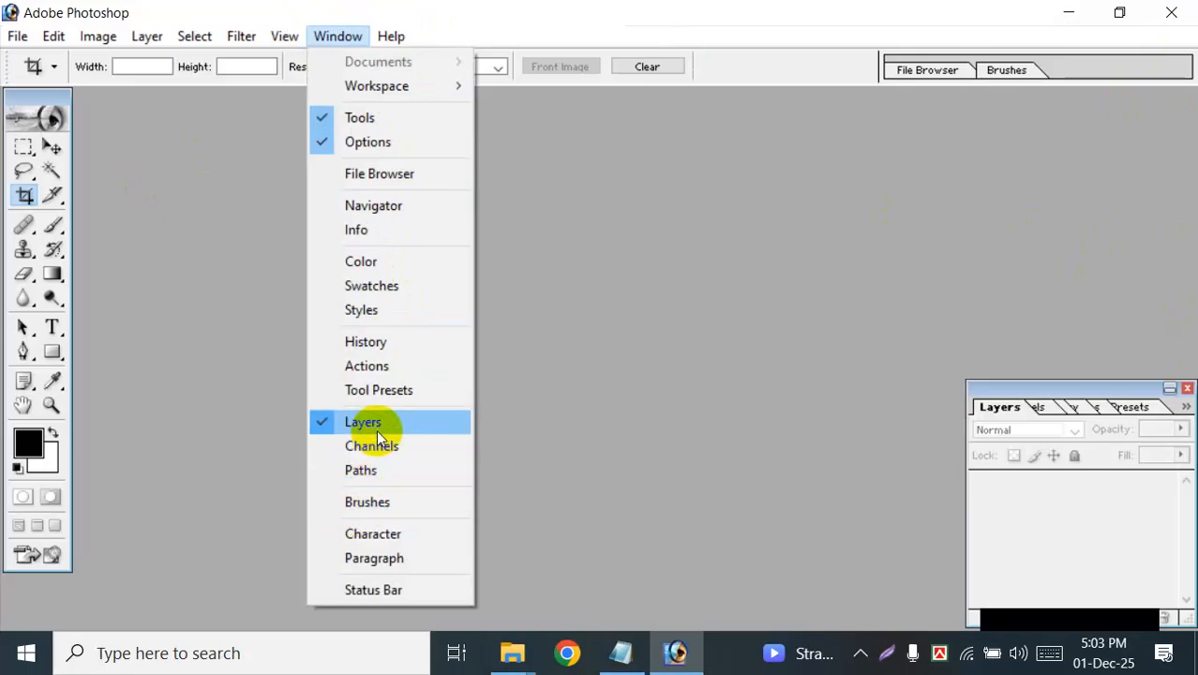
pyautogui.click(368, 344)
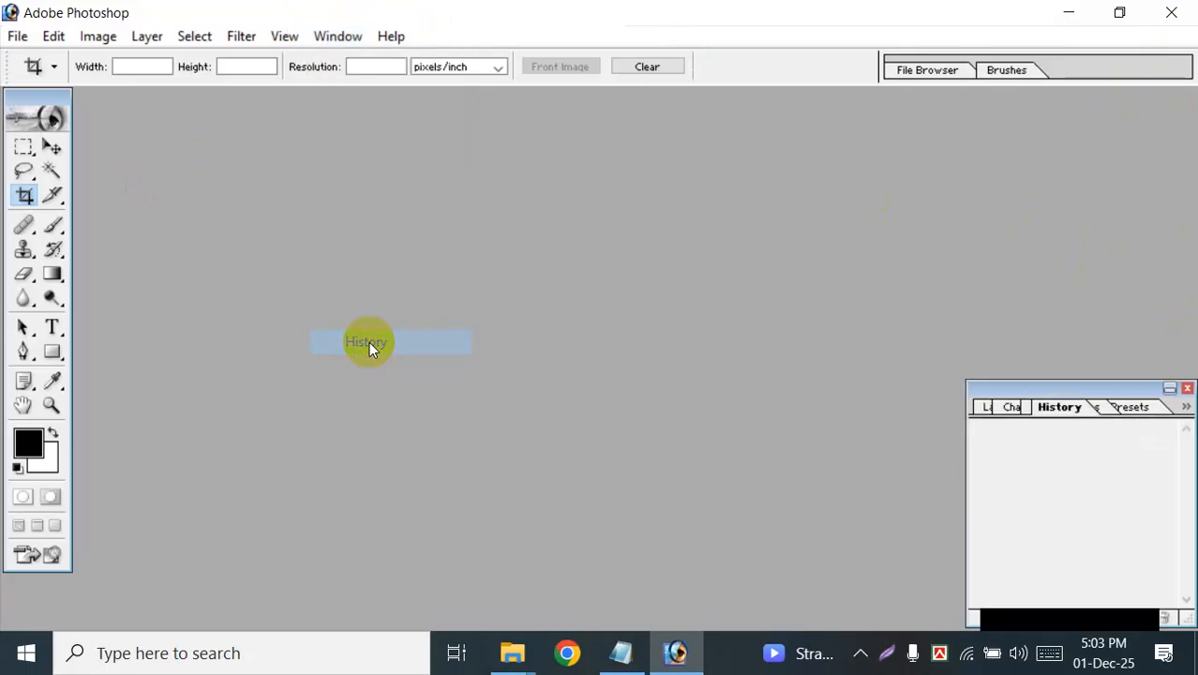
# Step: Show the Color and Navigator palettes, and close the palette group containing History
pyautogui.click(343, 36)
pyautogui.click(369, 255)
pyautogui.click(341, 35)
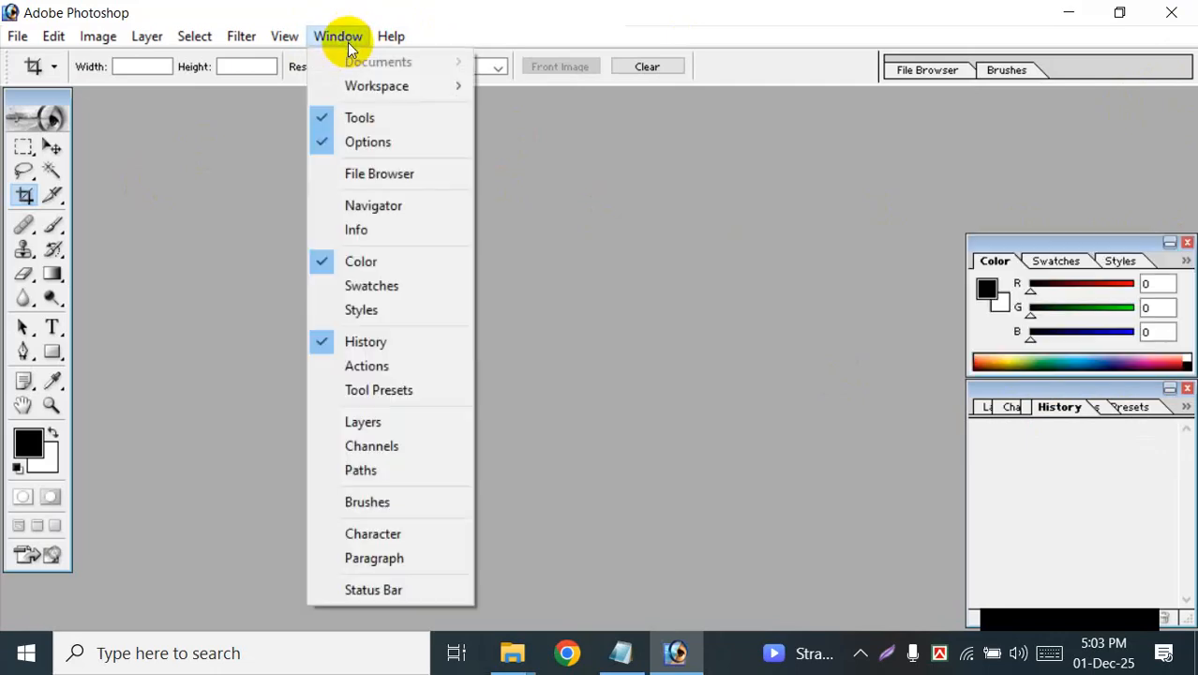
pyautogui.click(340, 205)
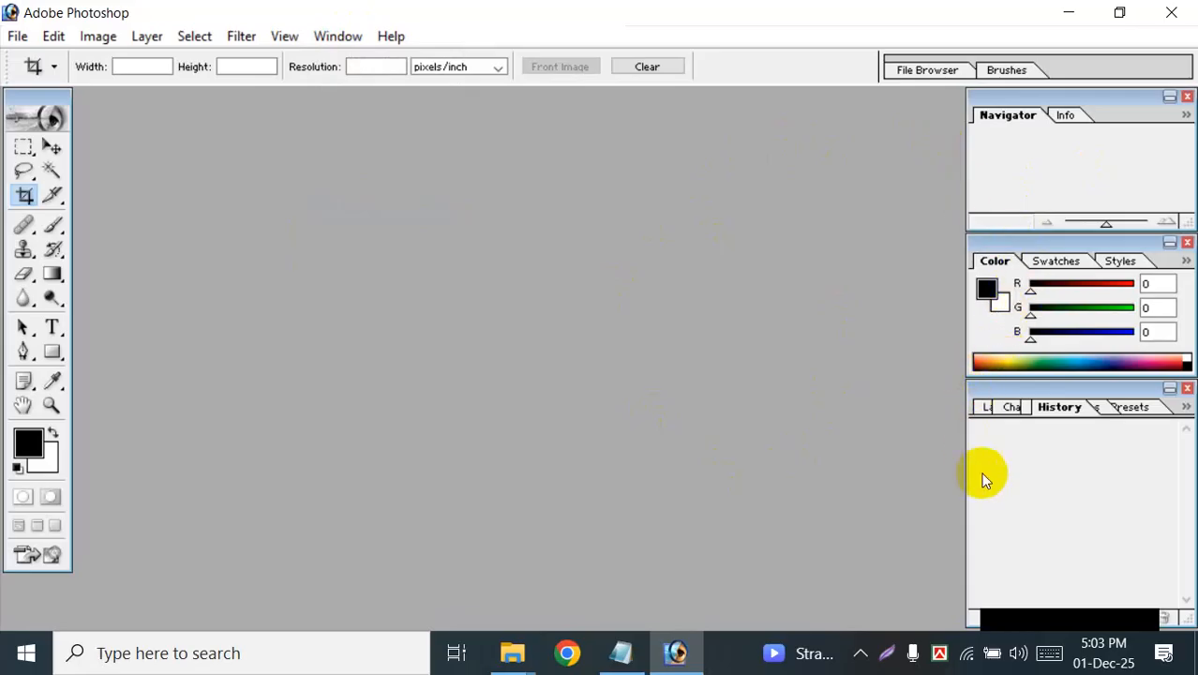
pyautogui.click(1187, 390)
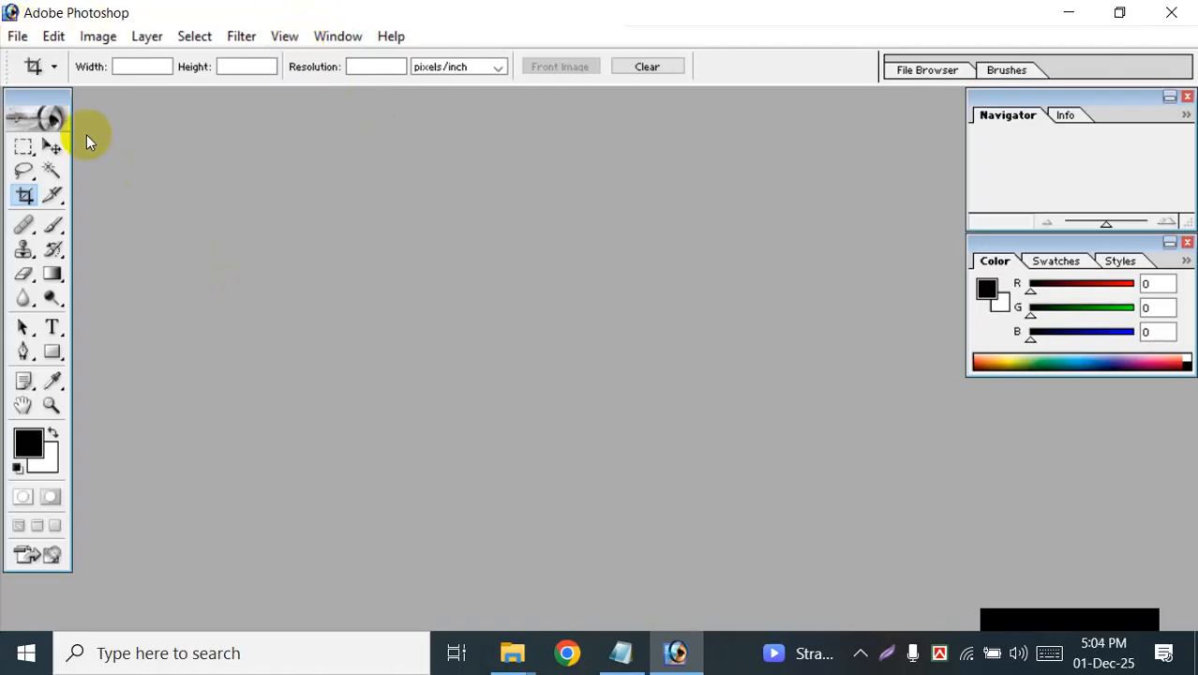
# Step: Start opening a file and browse to the Photo folder on the New Volum (E:) drive
pyautogui.click(16, 36)
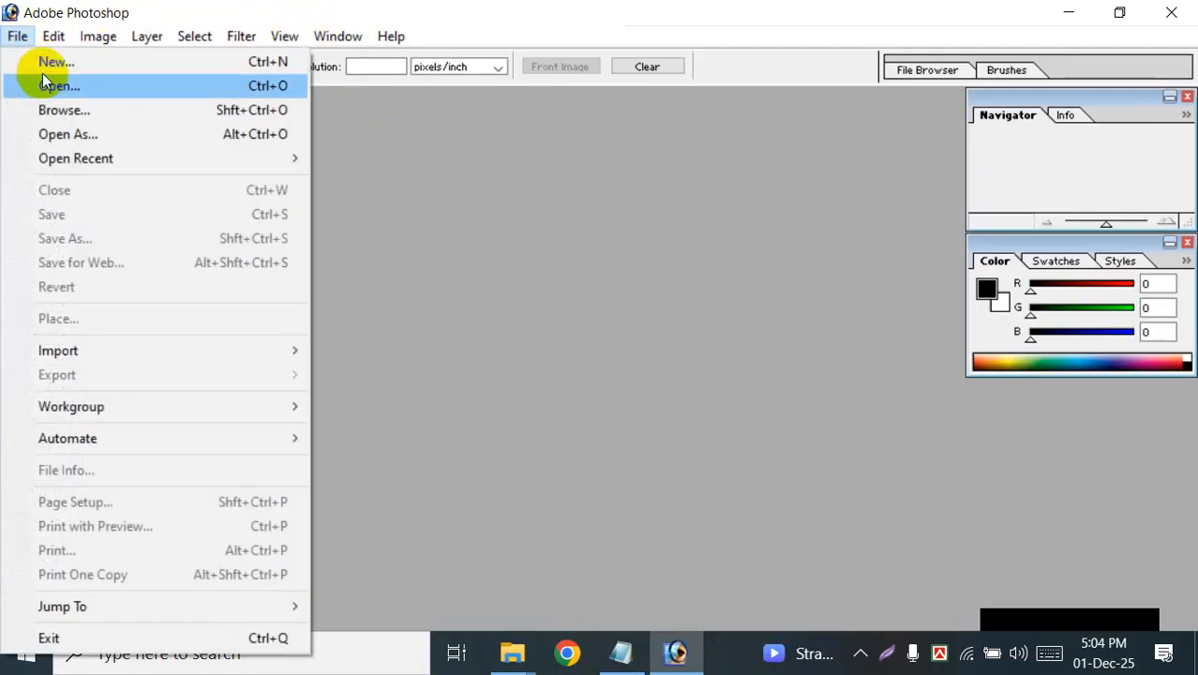
pyautogui.click(47, 86)
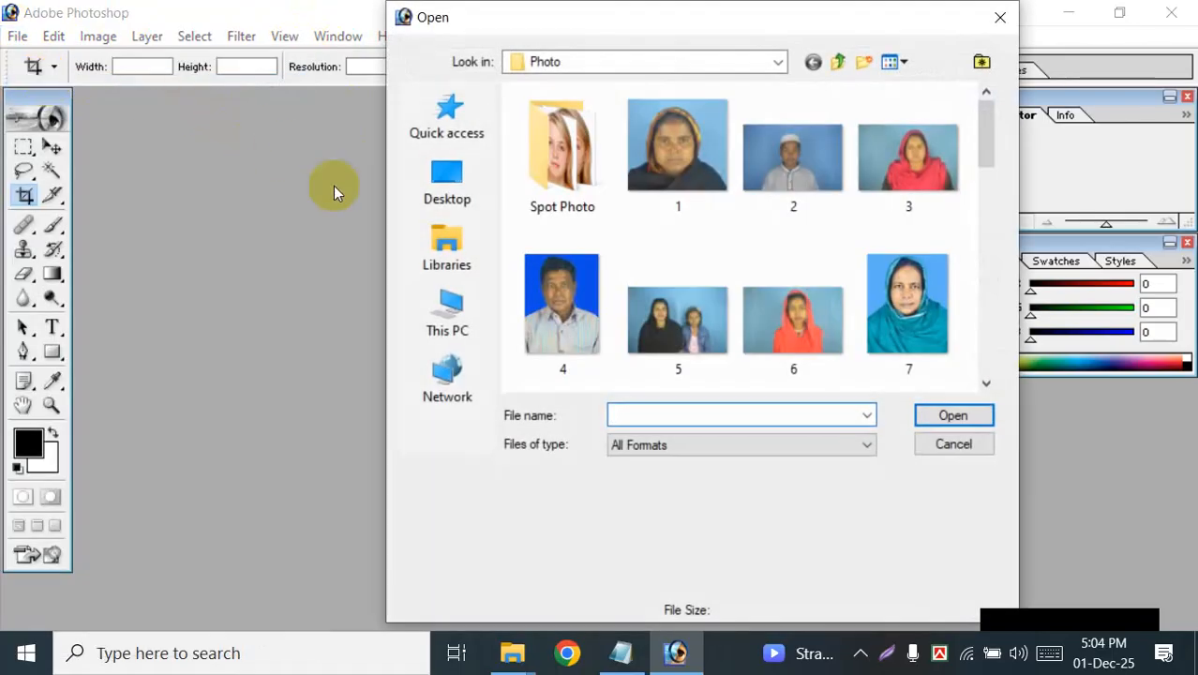
pyautogui.click(446, 311)
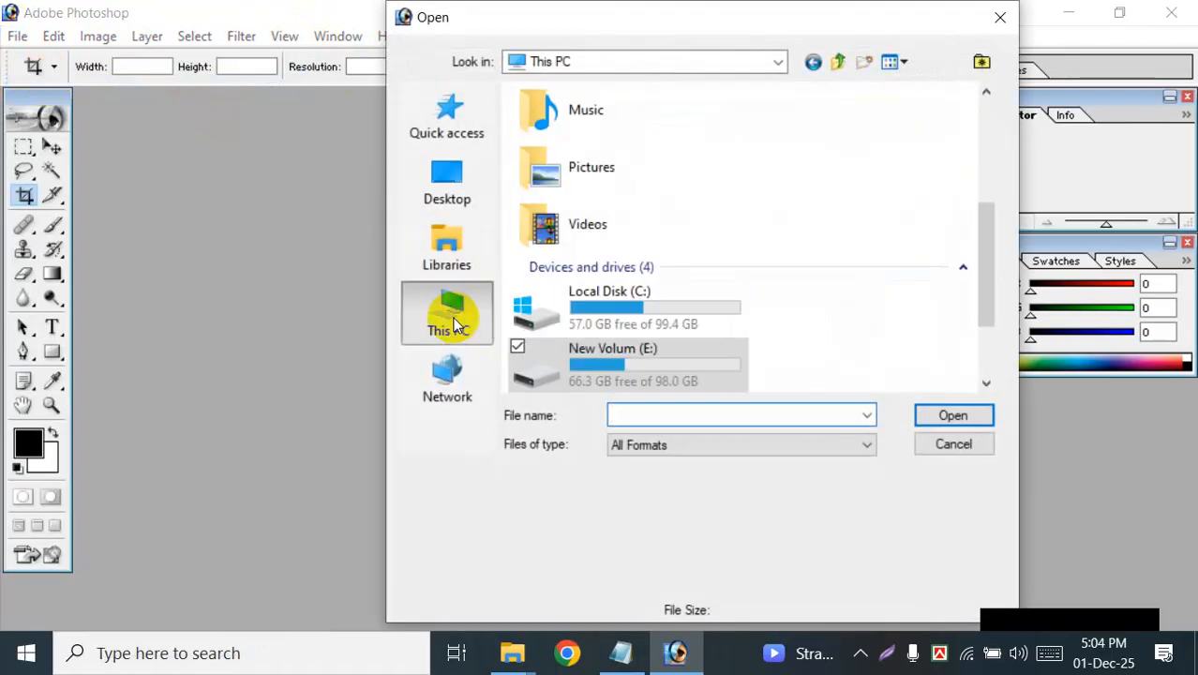
pyautogui.scroll(-2, 690, 361)
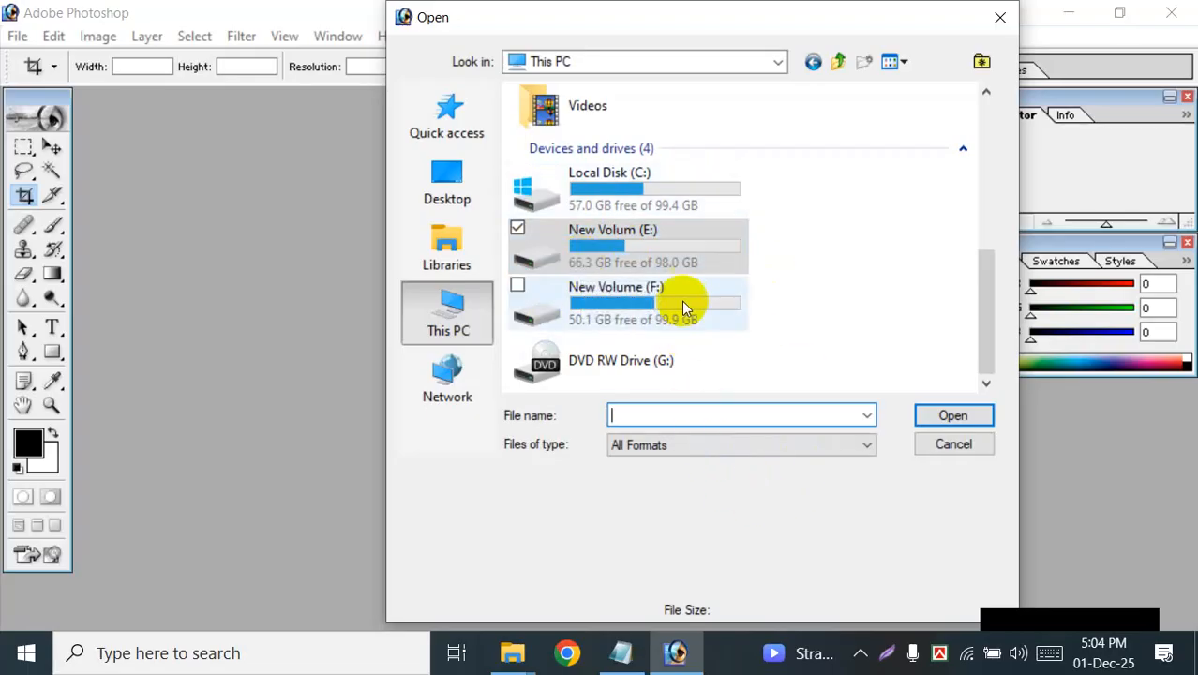
pyautogui.doubleClick(677, 250)
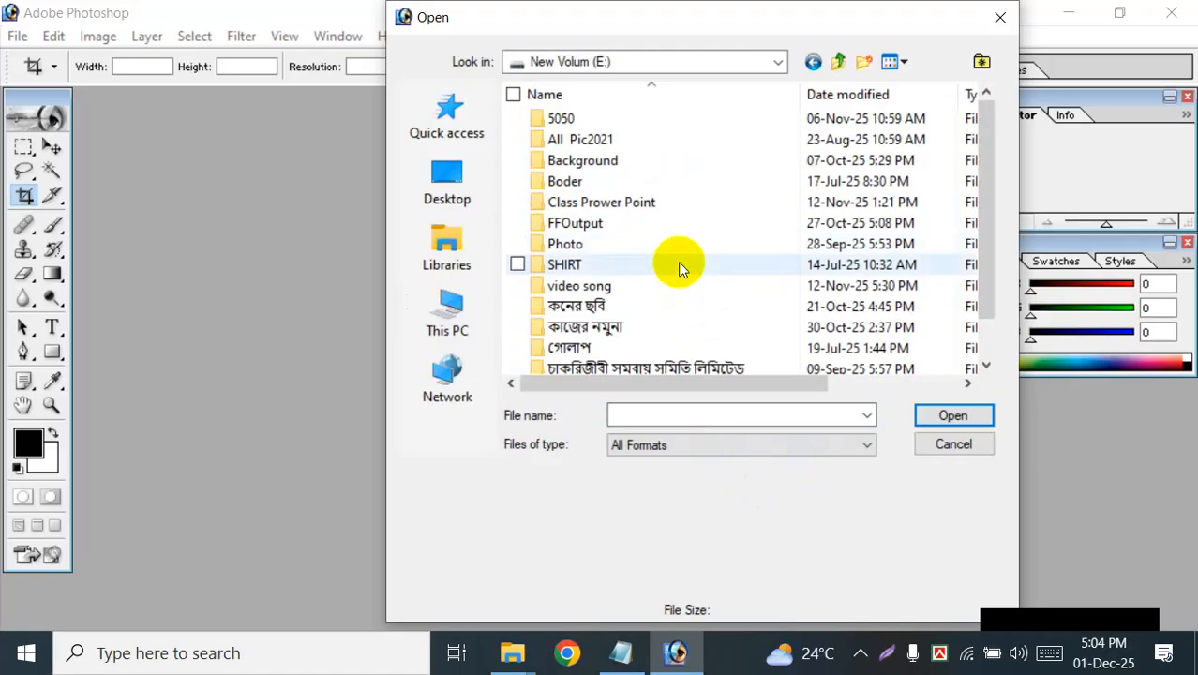
pyautogui.doubleClick(579, 248)
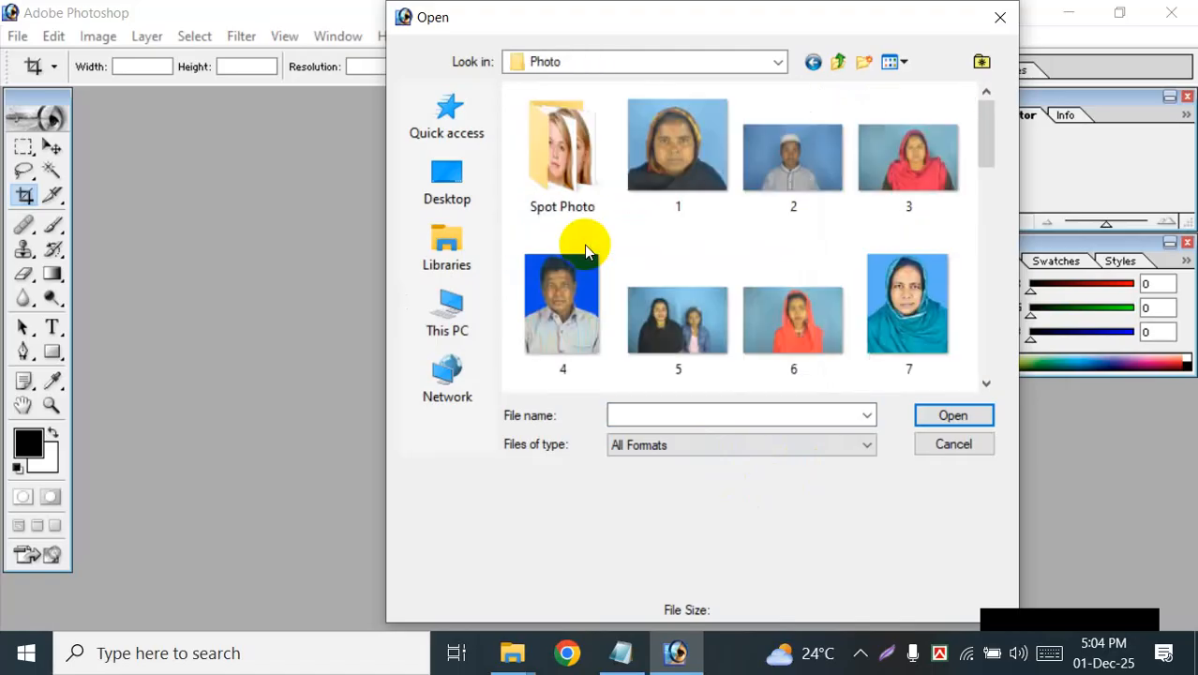
# Step: Look through the photos in the Photo folder and open photo 13
pyautogui.scroll(-10, 722, 301)
pyautogui.scroll(10, 736, 215)
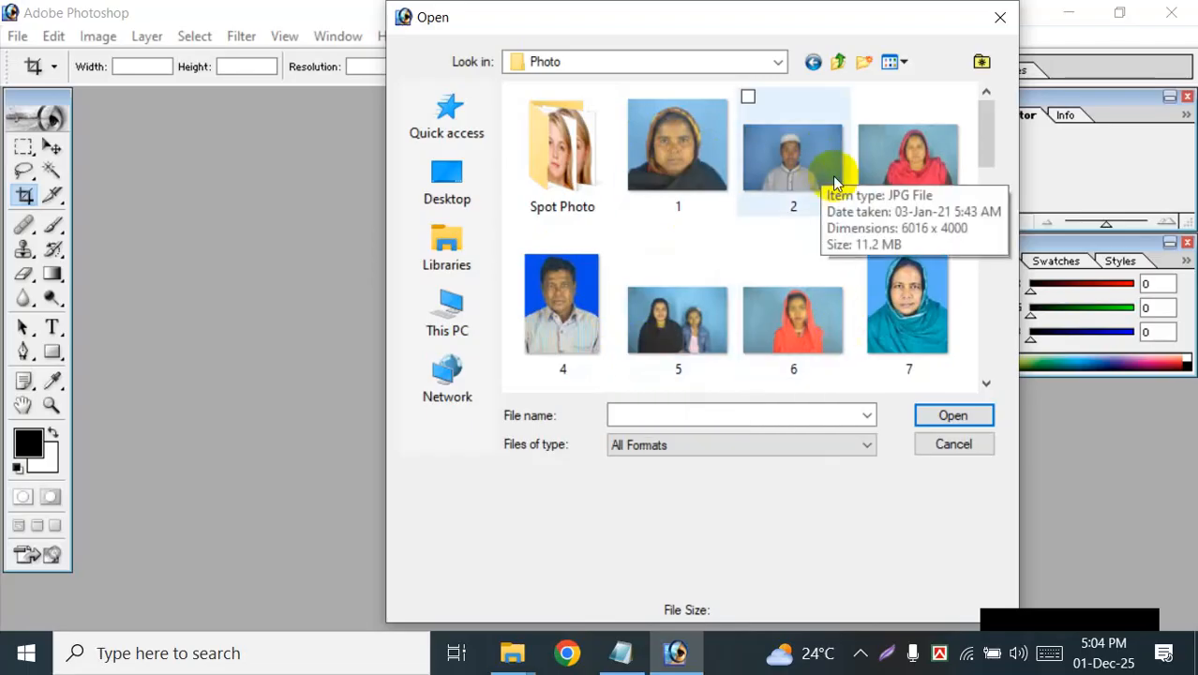
pyautogui.scroll(-3, 882, 297)
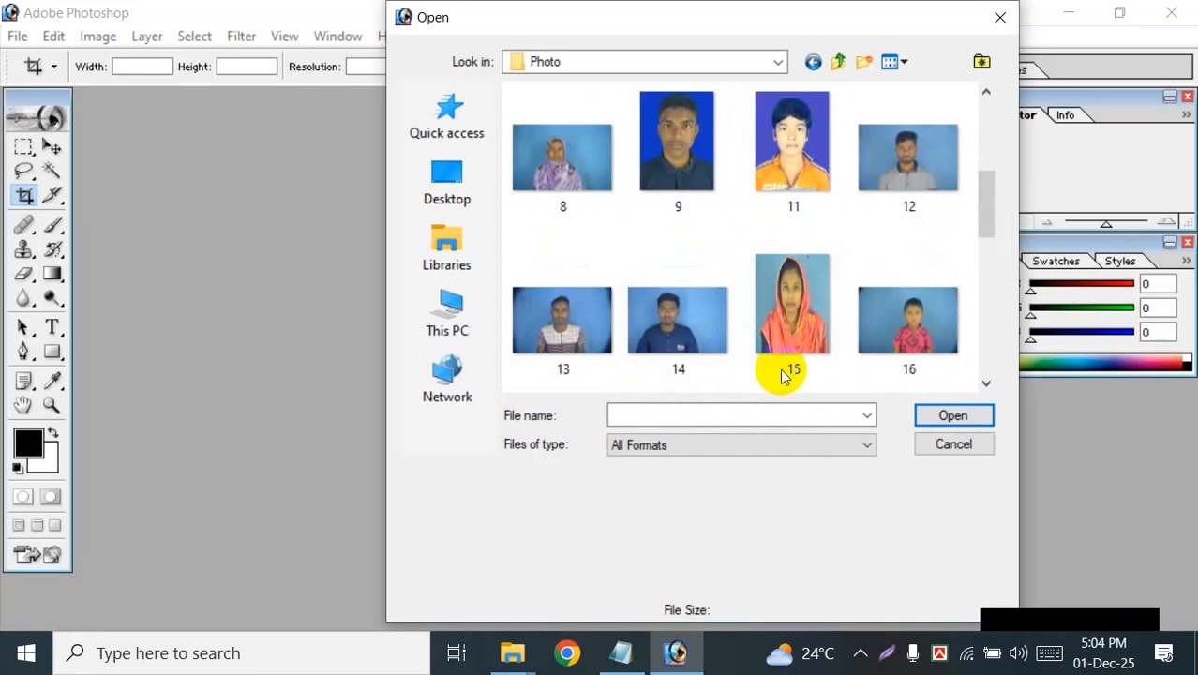
pyautogui.click(570, 310)
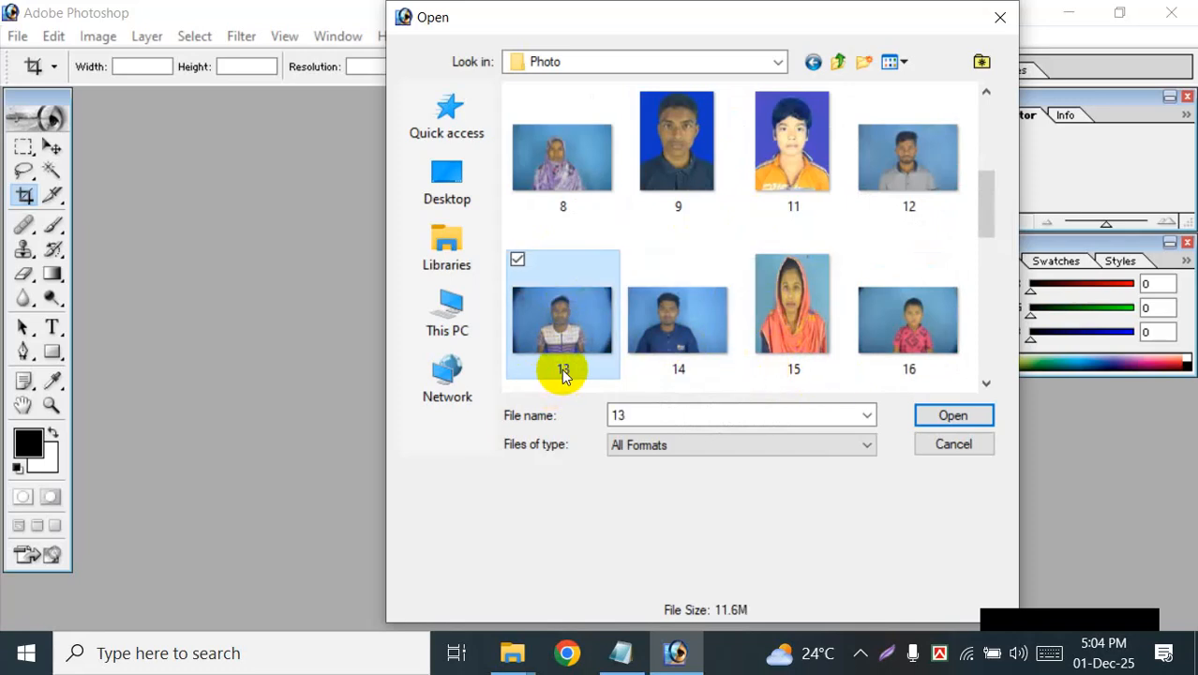
pyautogui.click(958, 414)
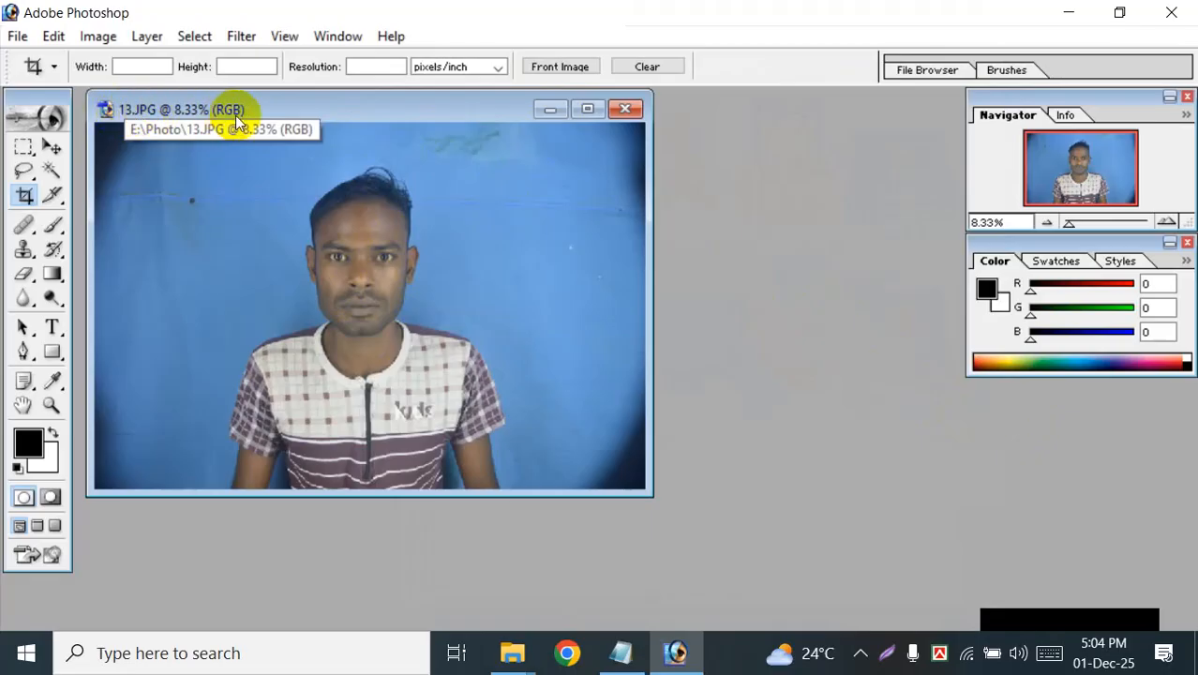
# Step: Minimize the 13.JPG image window, maximize it, restore it to a floating window, and maximize it again
pyautogui.click(557, 111)
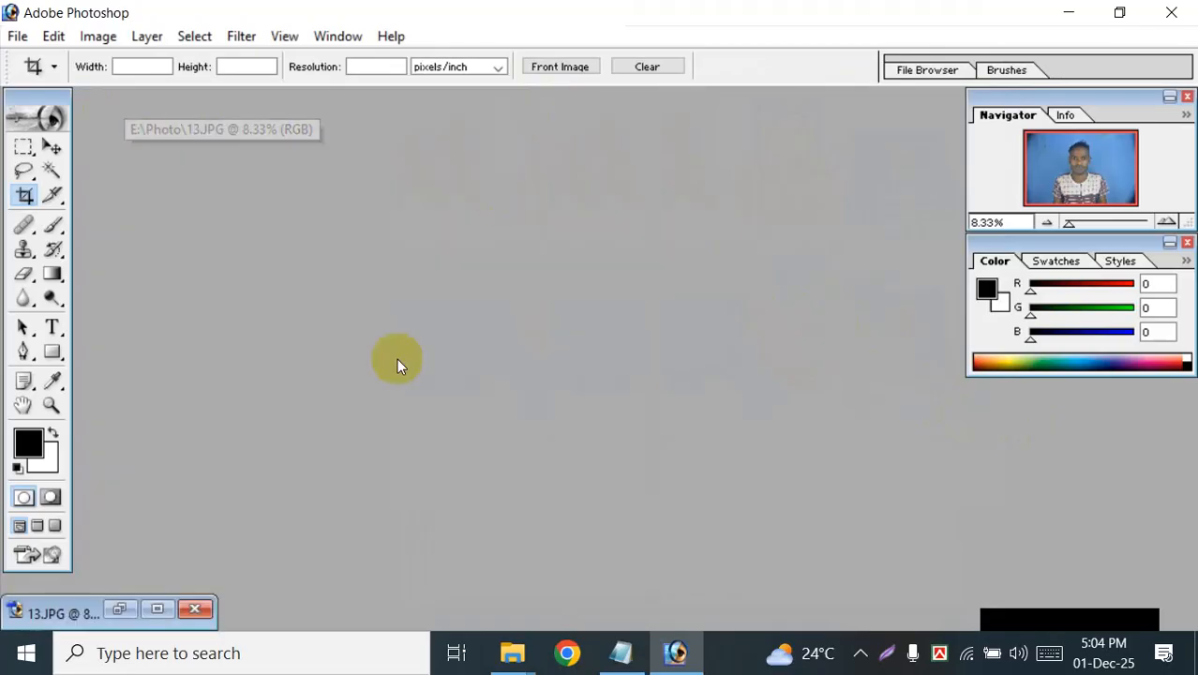
pyautogui.click(157, 591)
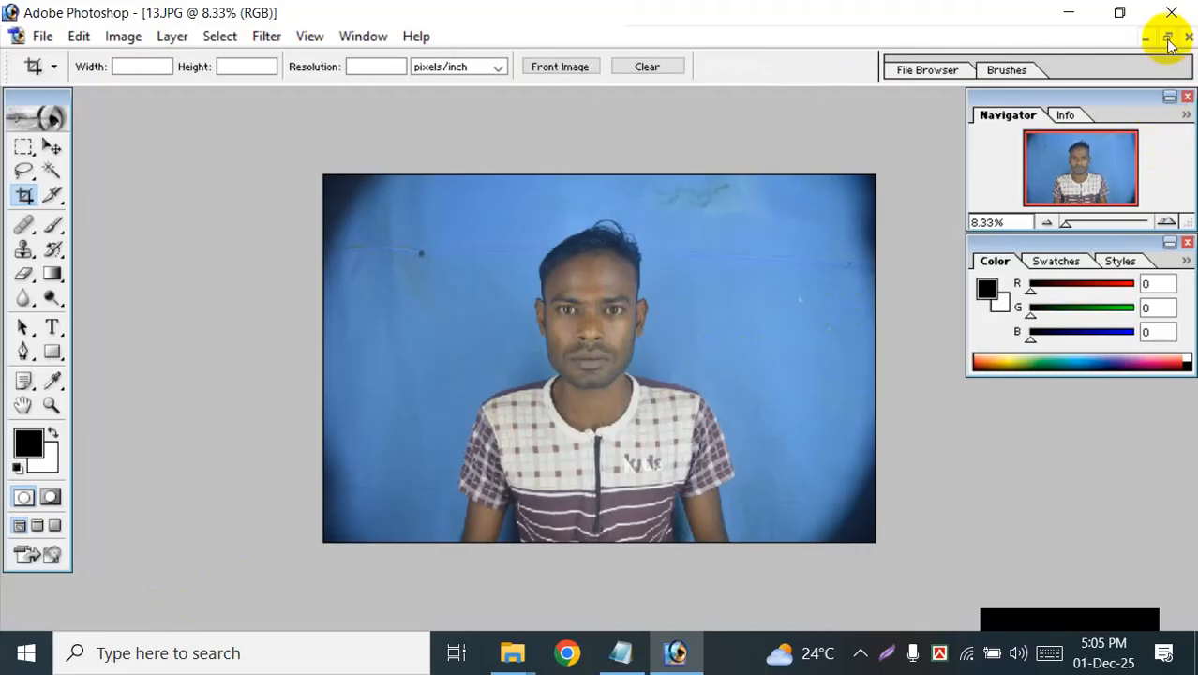
pyautogui.click(1168, 37)
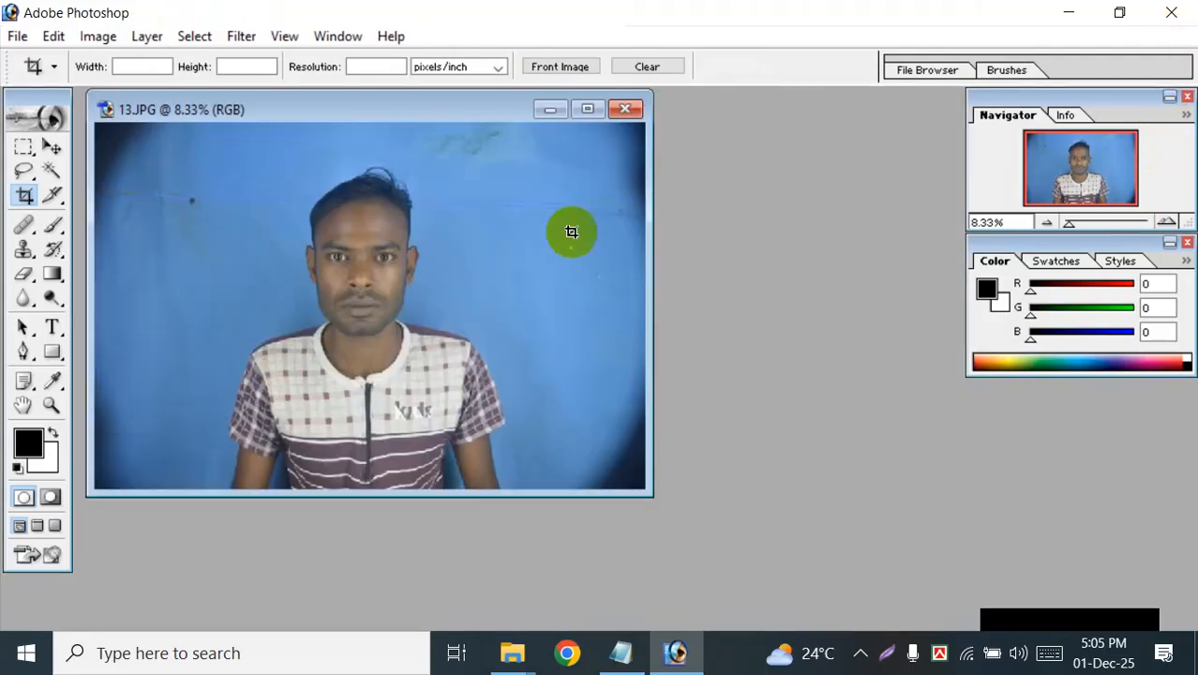
pyautogui.click(588, 110)
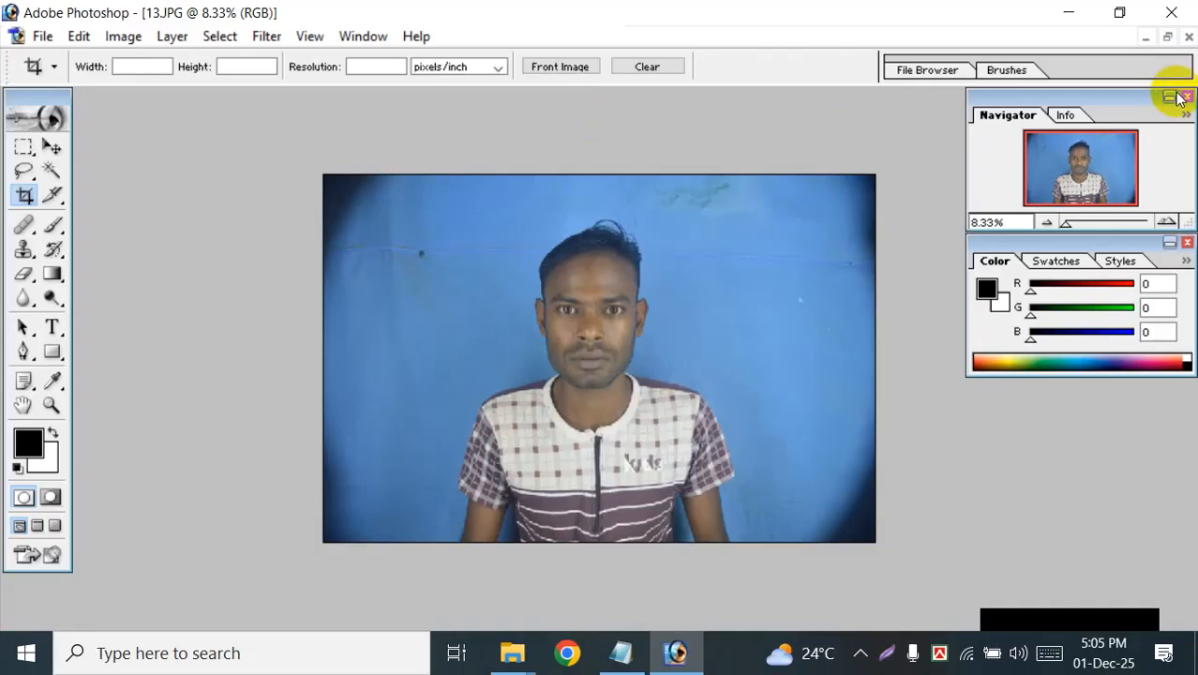
# Step: Move the Navigator palette down over the Color palette and close the 13.JPG photo
pyautogui.moveTo(1097, 113); pyautogui.dragTo(1108, 153)
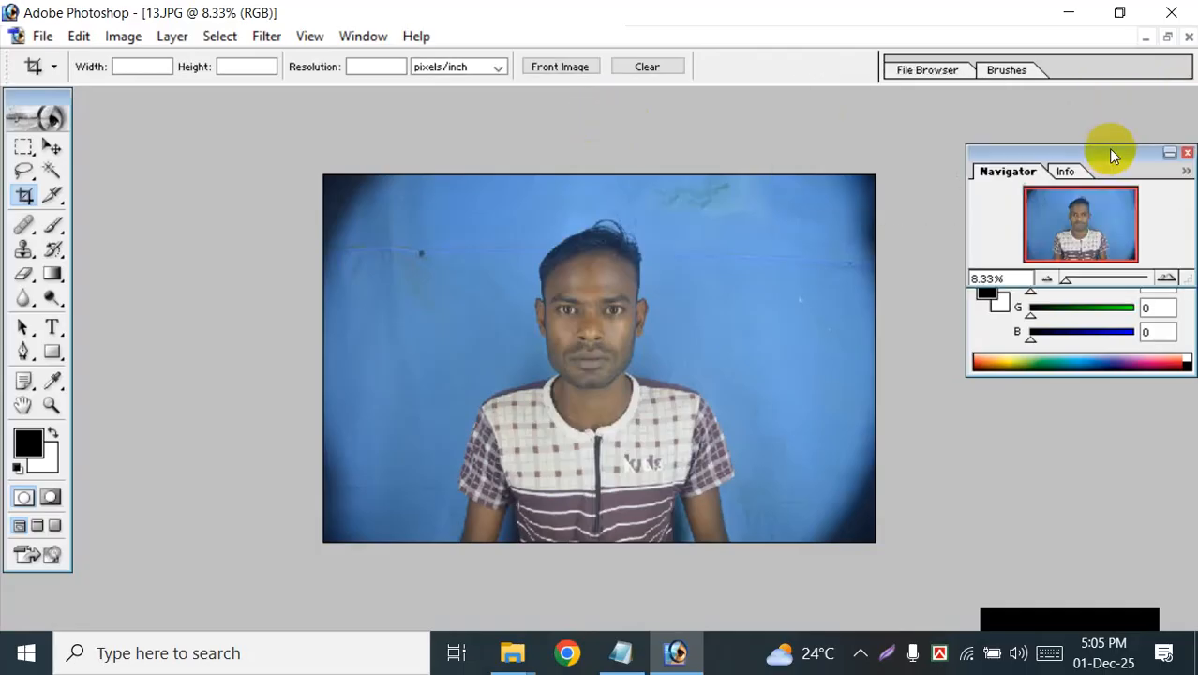
pyautogui.click(1189, 36)
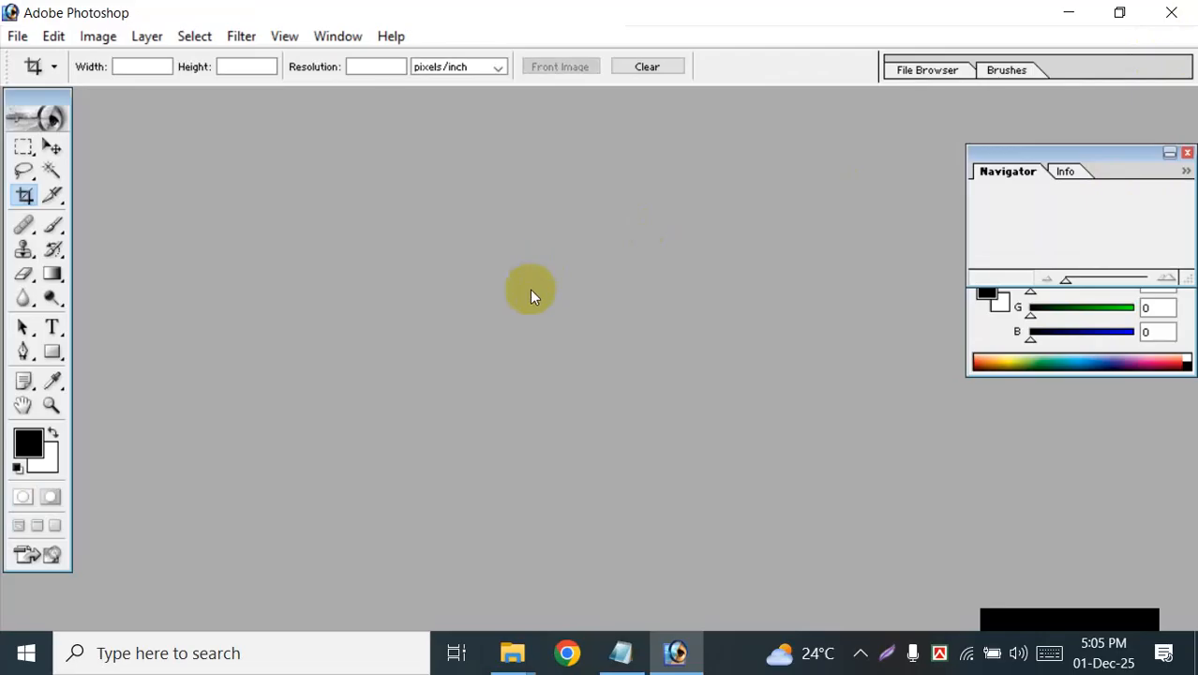
# Step: Open photo 13 again from the Photo folder on the New Volum (E:) drive
pyautogui.click(21, 38)
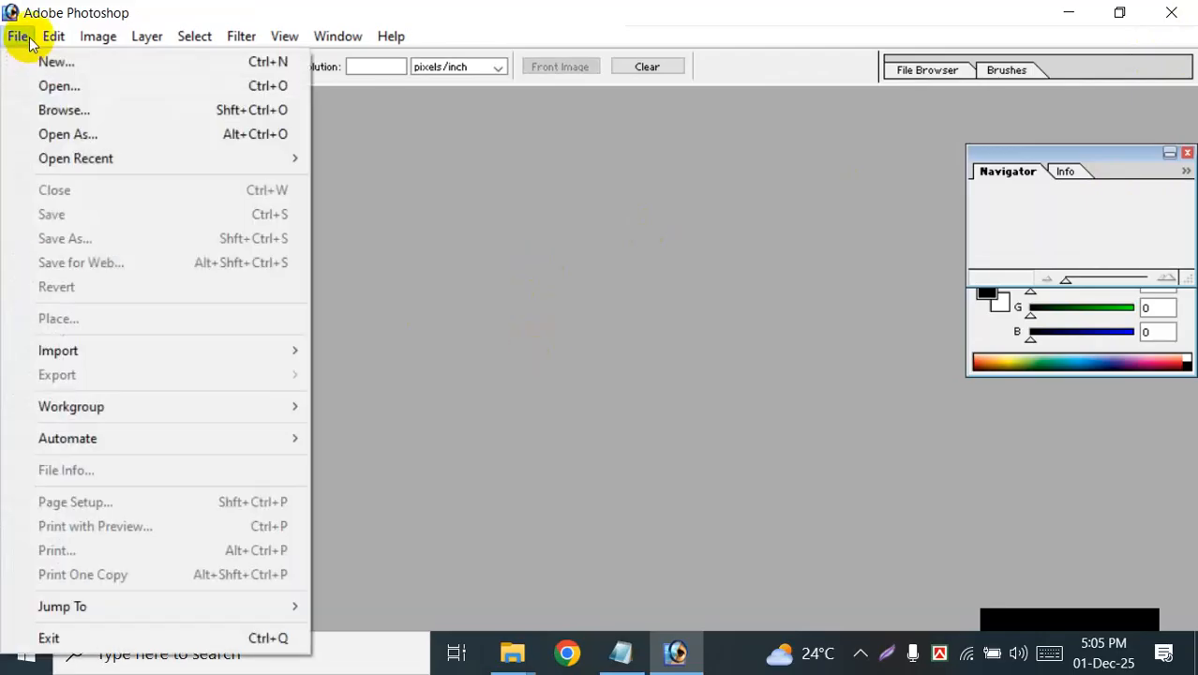
pyautogui.click(58, 86)
pyautogui.click(451, 311)
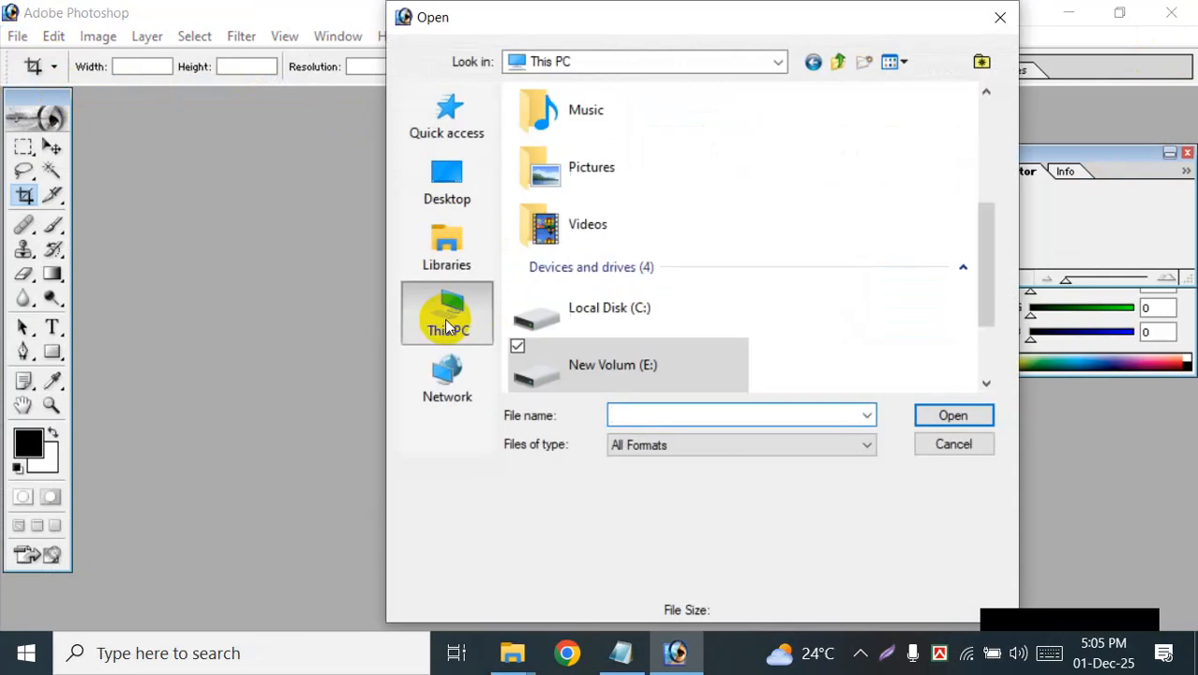
pyautogui.scroll(-2, 679, 328)
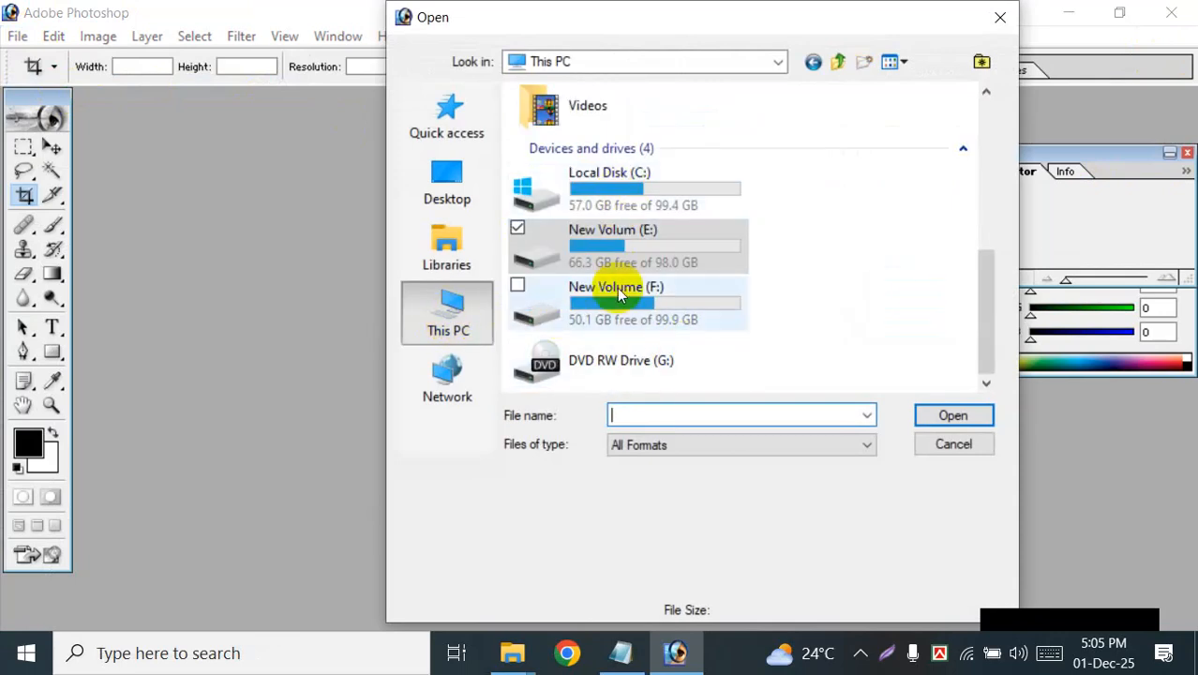
pyautogui.doubleClick(609, 253)
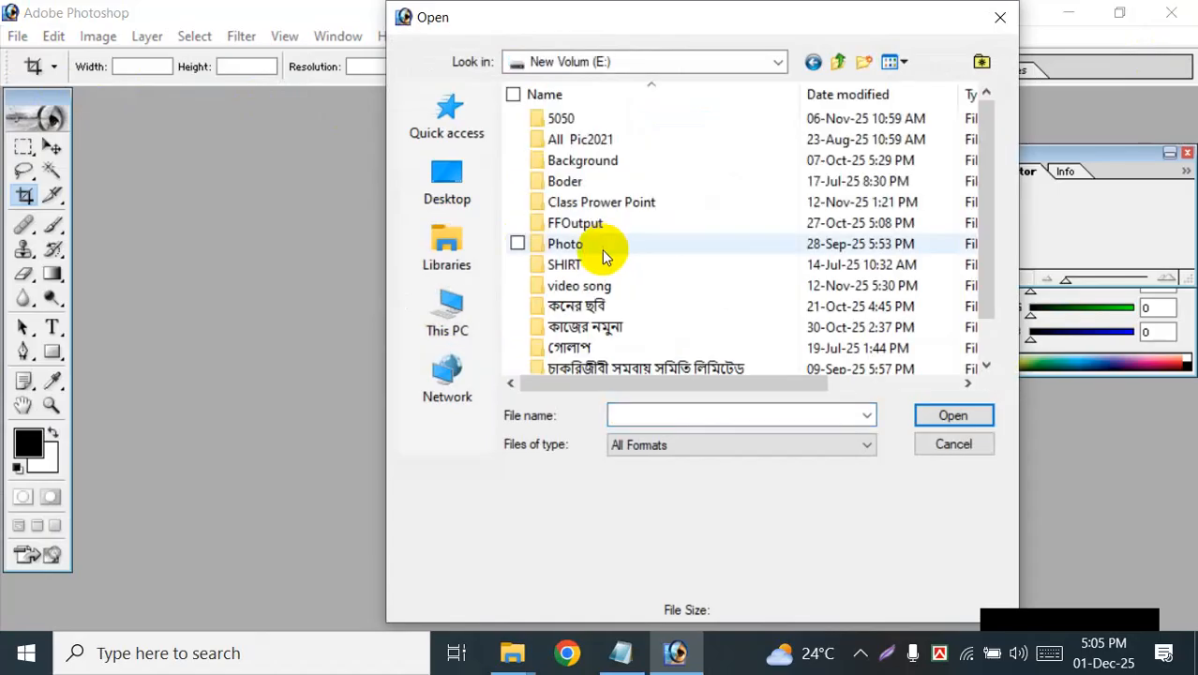
pyautogui.doubleClick(609, 246)
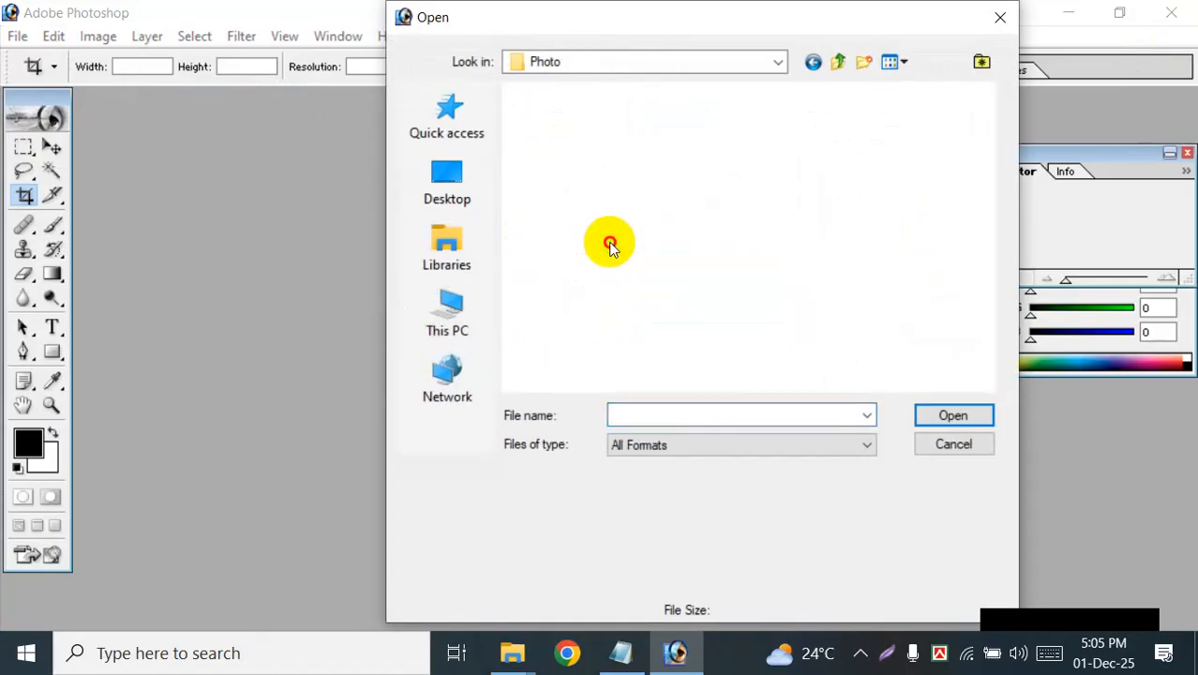
pyautogui.scroll(-2, 778, 300)
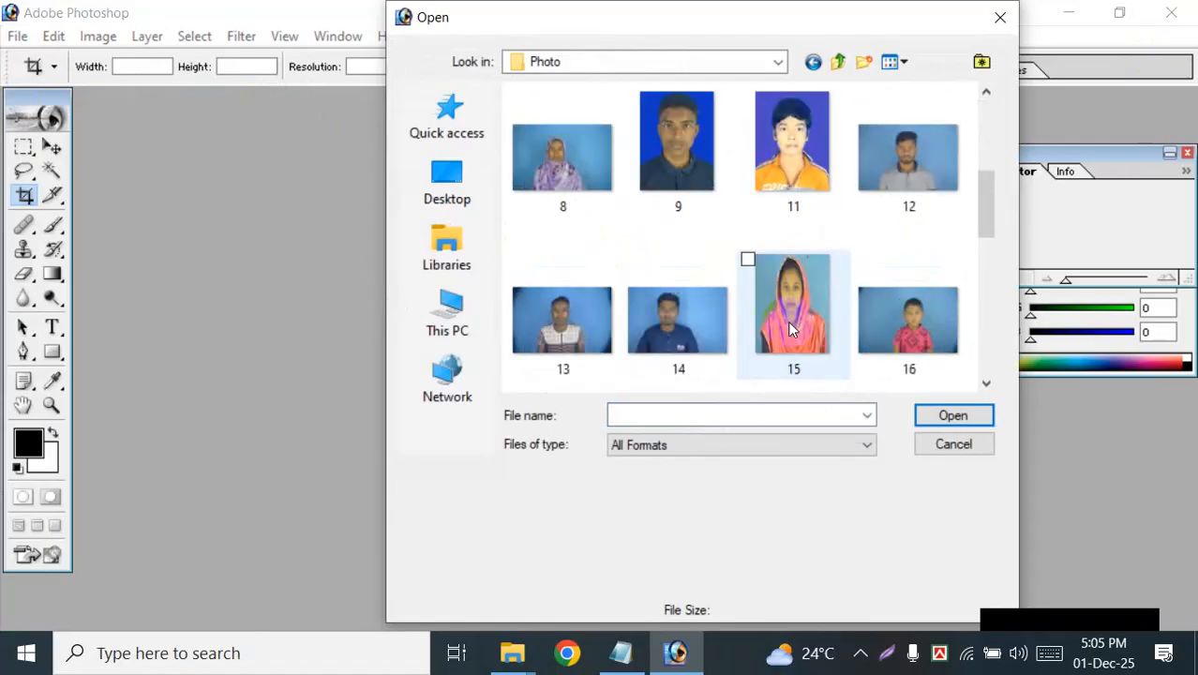
pyautogui.click(593, 321)
pyautogui.click(938, 414)
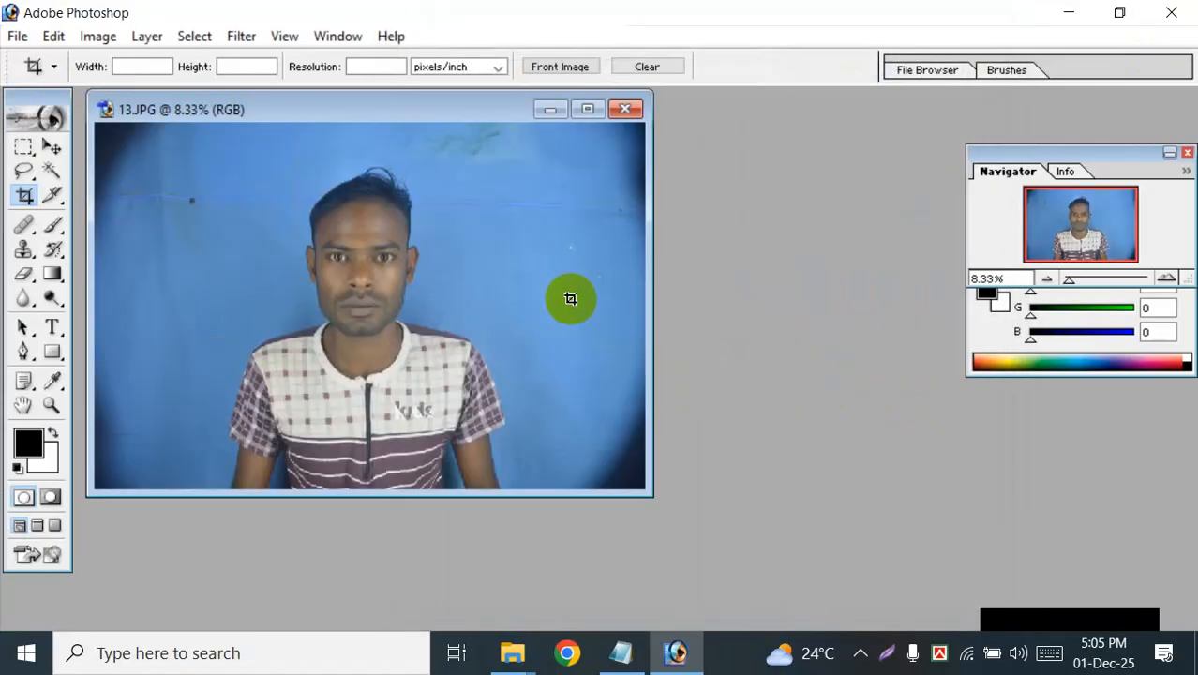
# Step: Maximize the reopened 13.JPG window and close the photo
pyautogui.click(588, 110)
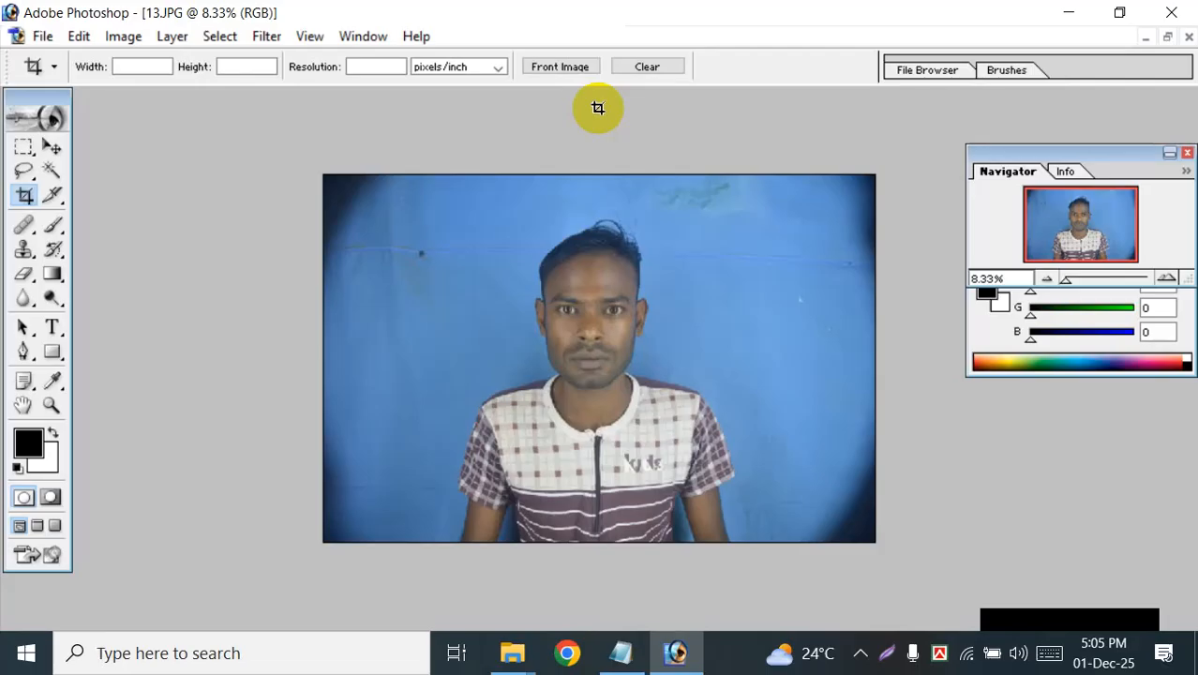
pyautogui.click(1189, 35)
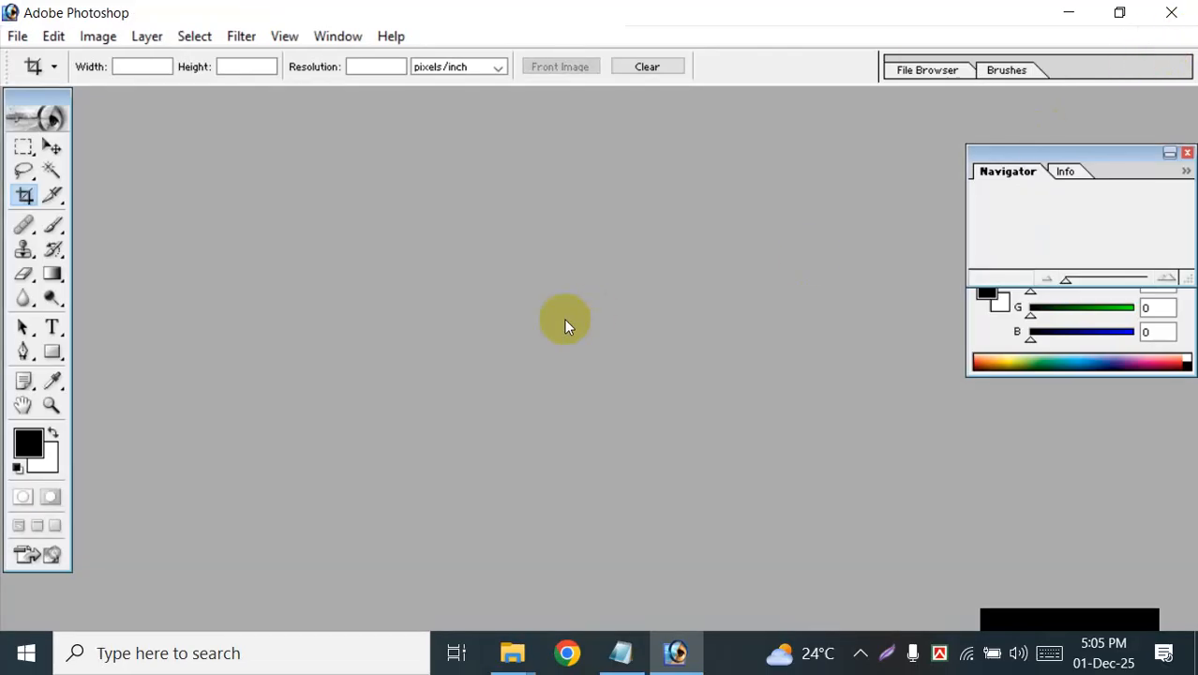
pyautogui.click(17, 36)
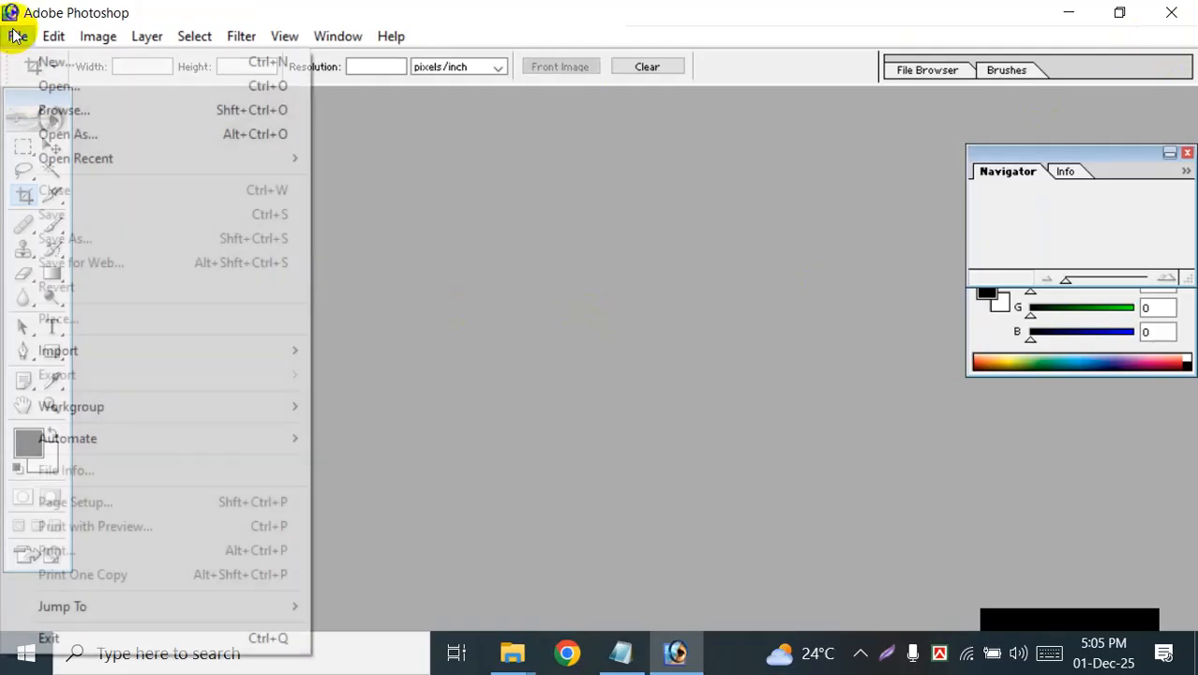
pyautogui.moveTo(47, 37)
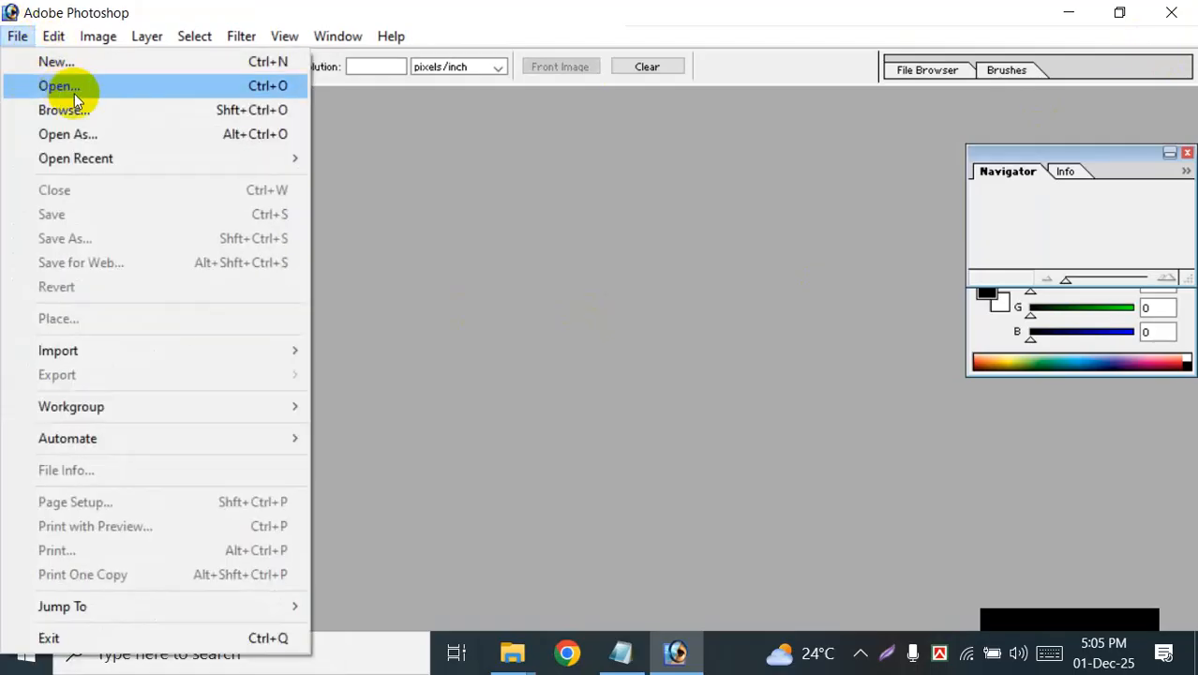
pyautogui.click(676, 256)
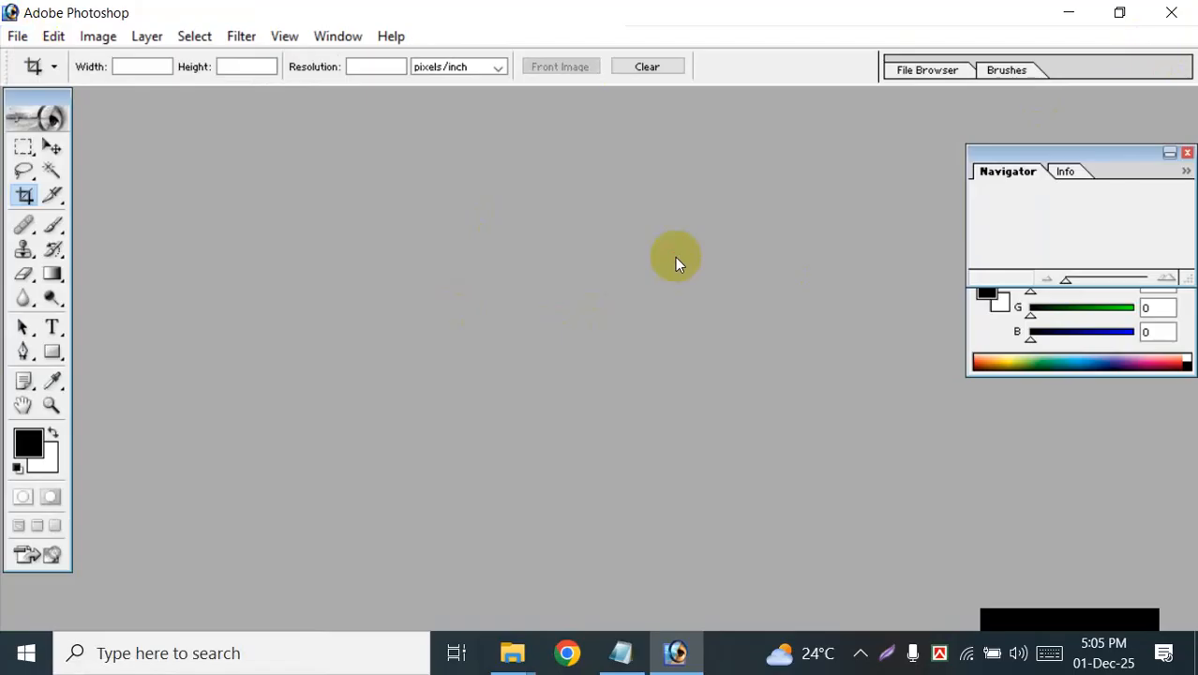
# Step: Open photo 2 from the Photo folder on the New Volum (E:) drive, and close it
pyautogui.doubleClick(675, 256)
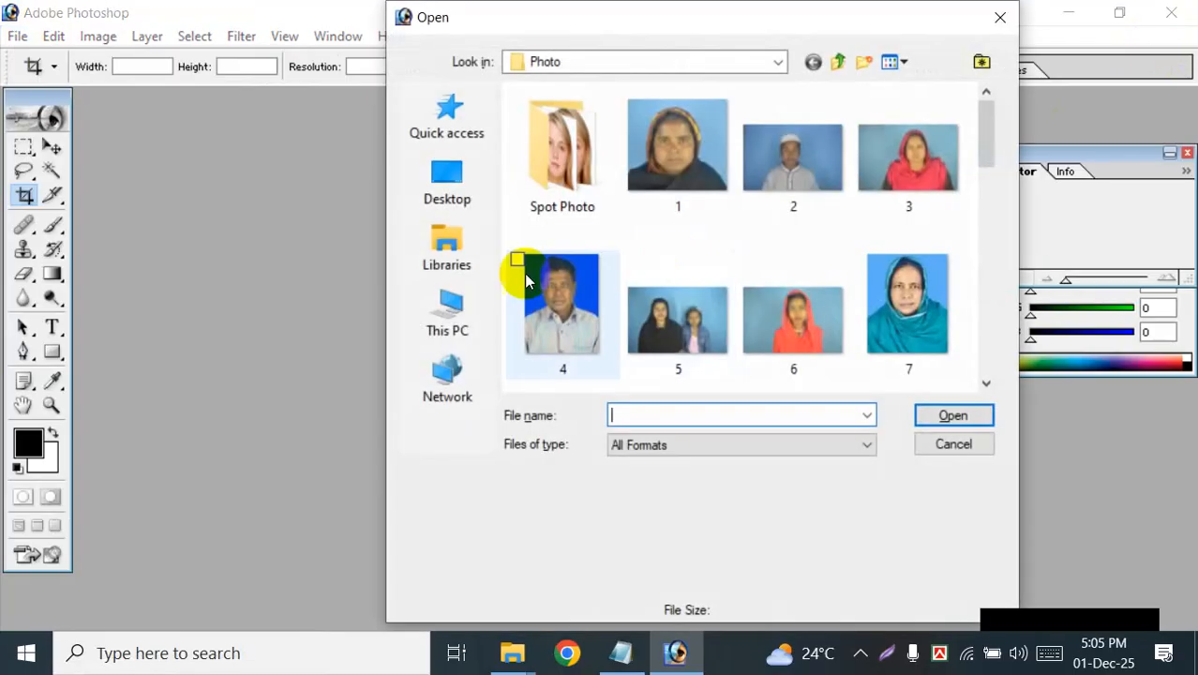
pyautogui.click(436, 312)
pyautogui.scroll(-5, 600, 300)
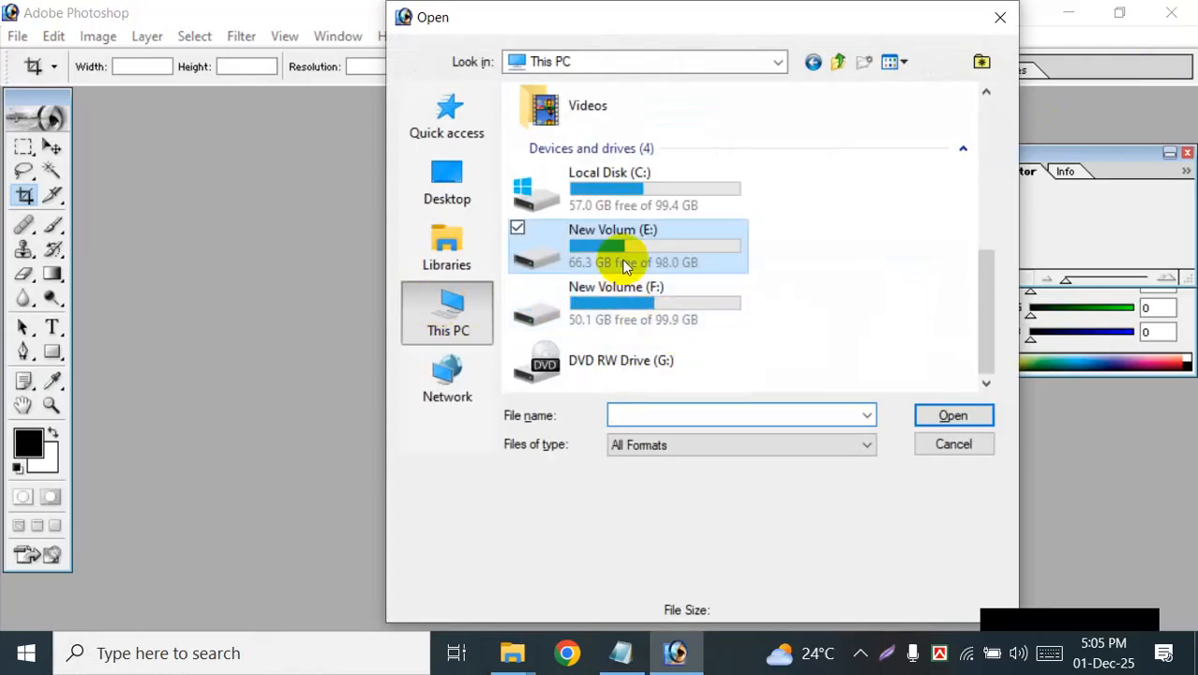
pyautogui.doubleClick(623, 263)
pyautogui.doubleClick(600, 240)
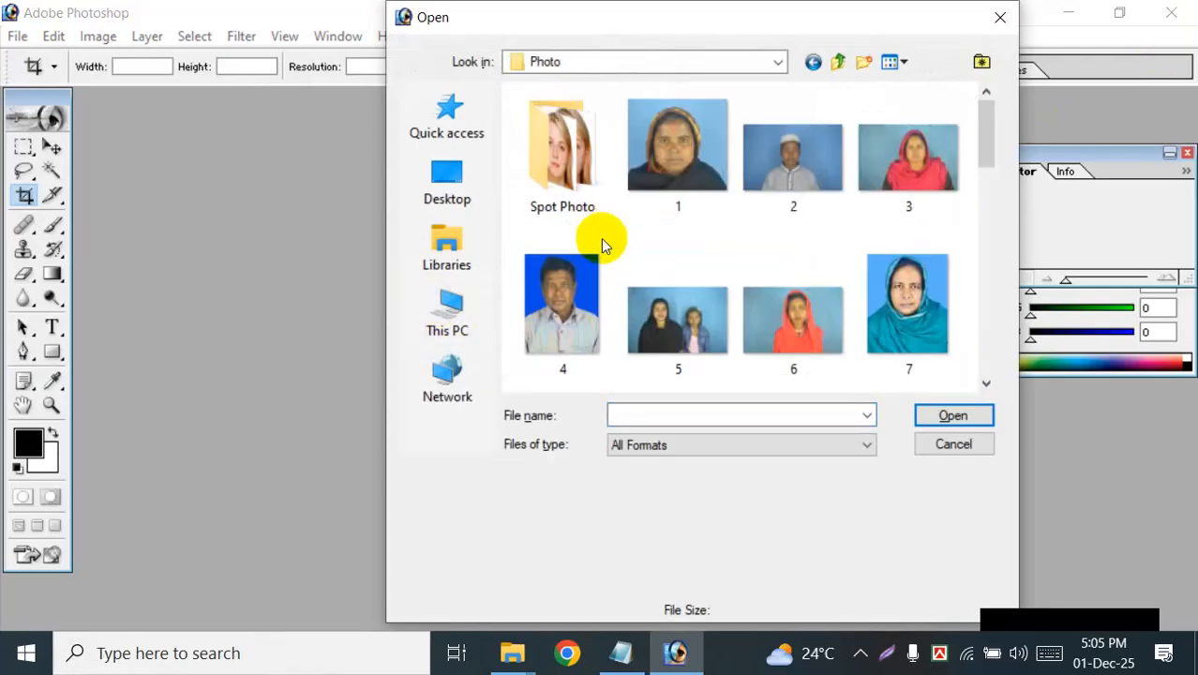
pyautogui.click(802, 198)
pyautogui.click(954, 416)
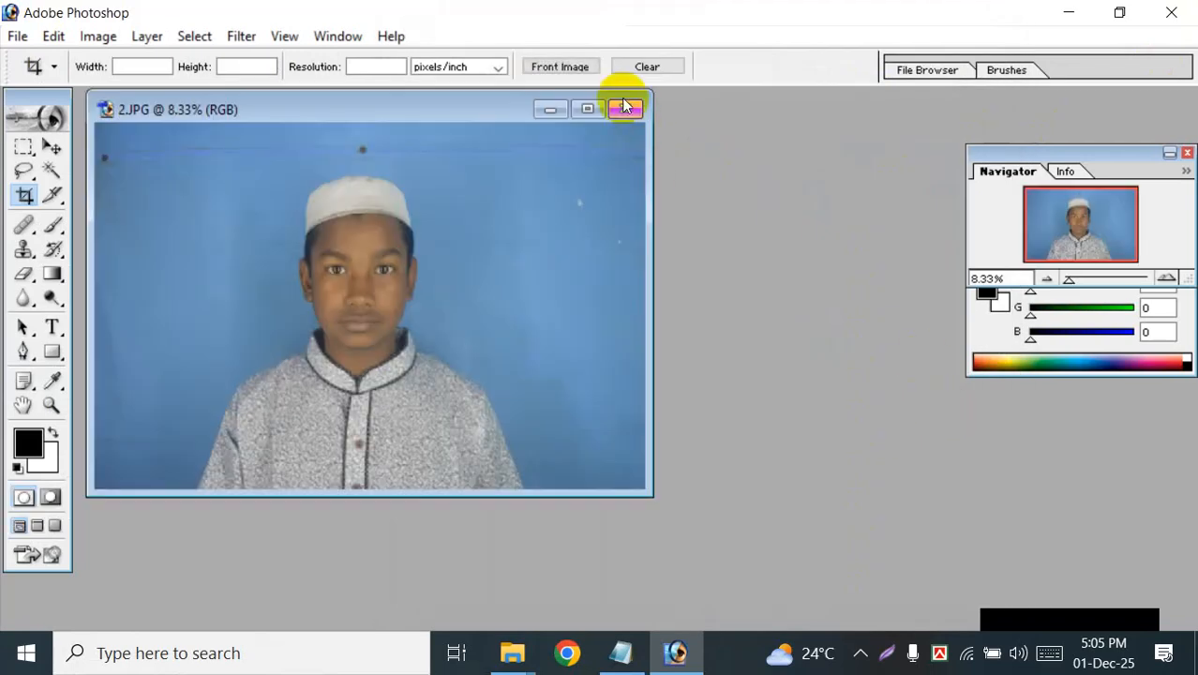
pyautogui.click(626, 107)
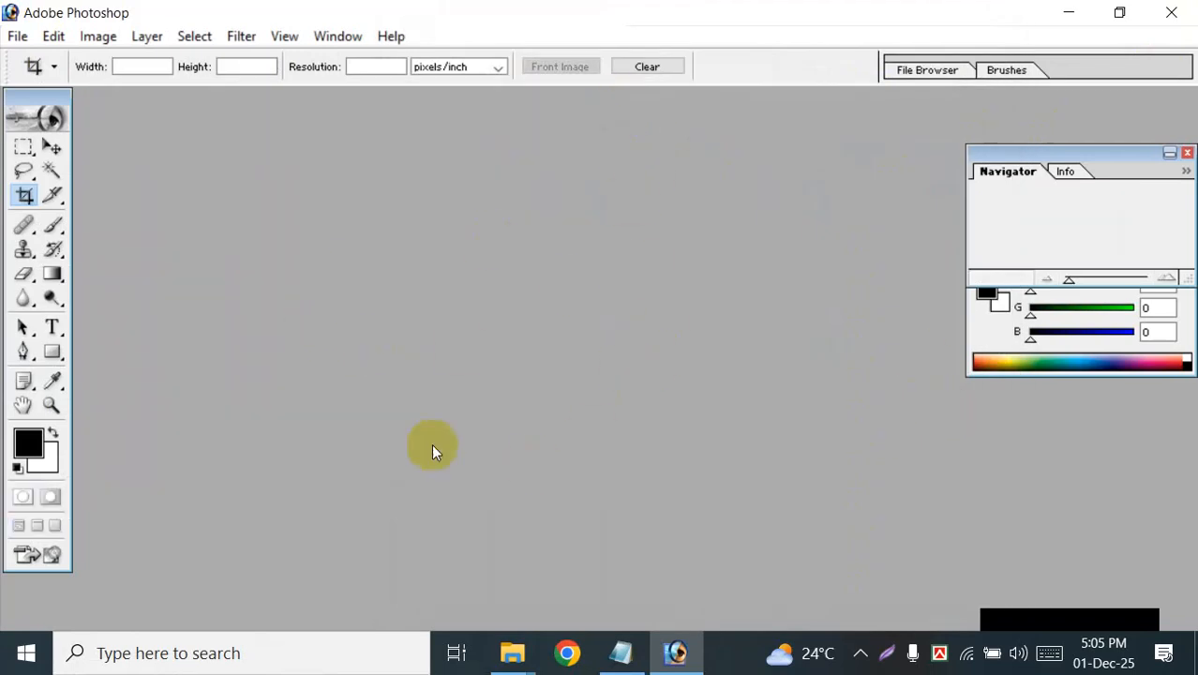
pyautogui.doubleClick(422, 305)
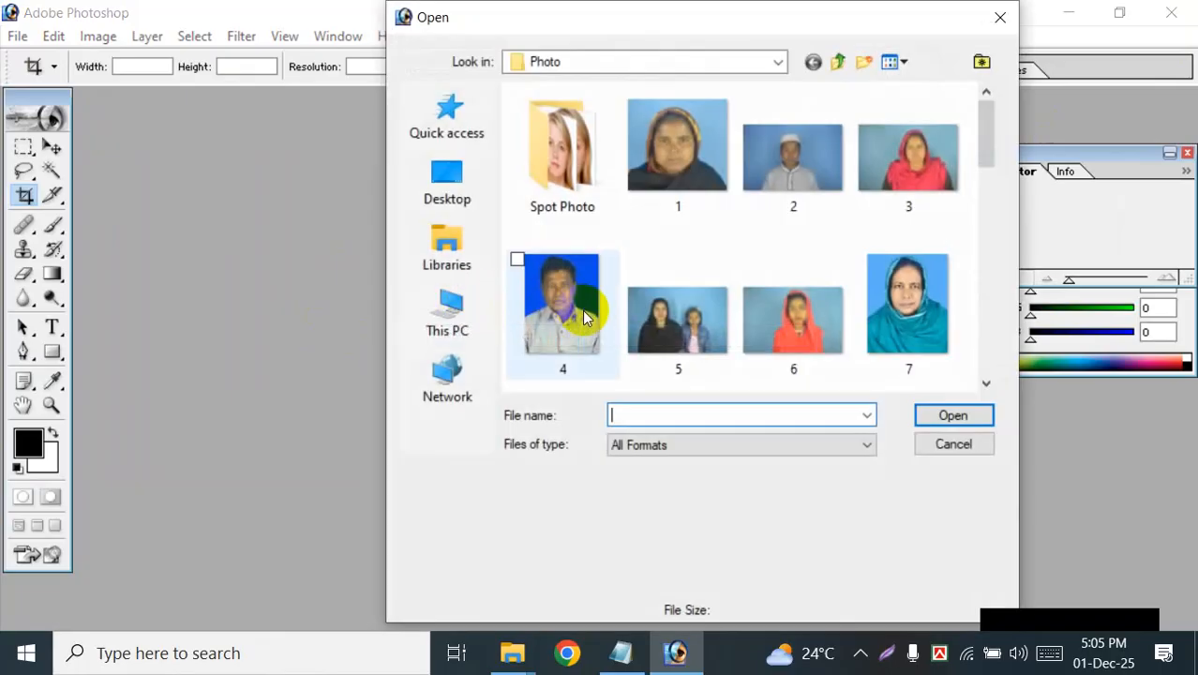
pyautogui.click(450, 318)
pyautogui.scroll(-3, 639, 353)
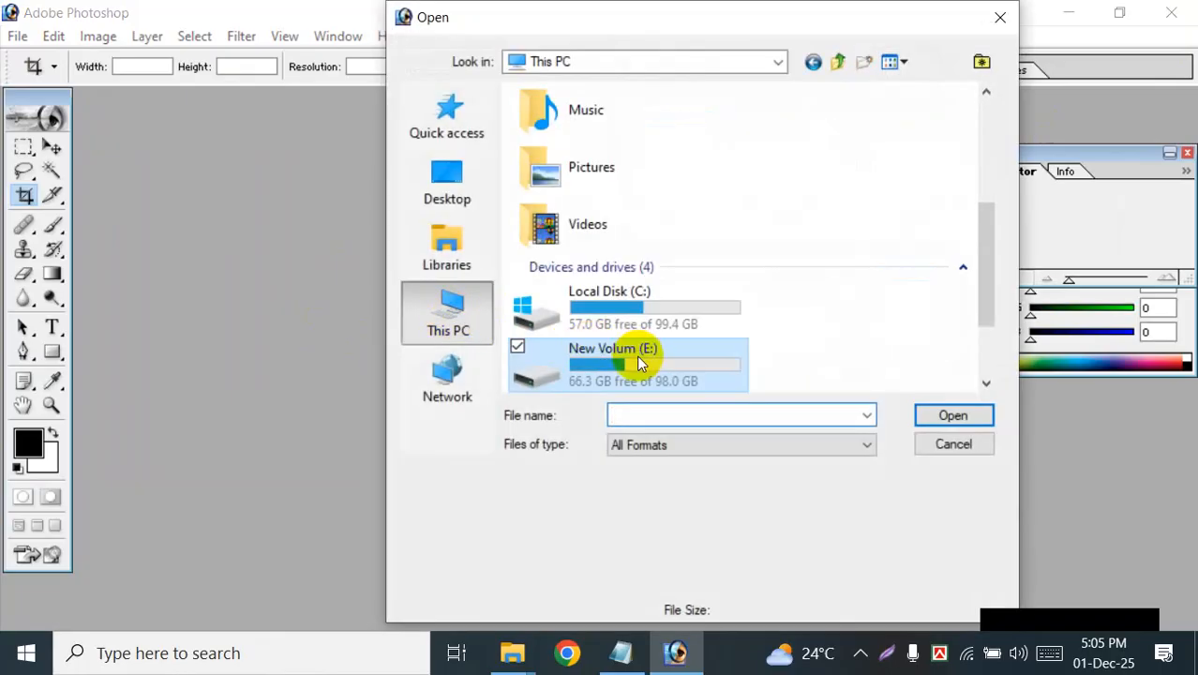
pyautogui.doubleClick(636, 354)
pyautogui.doubleClick(592, 246)
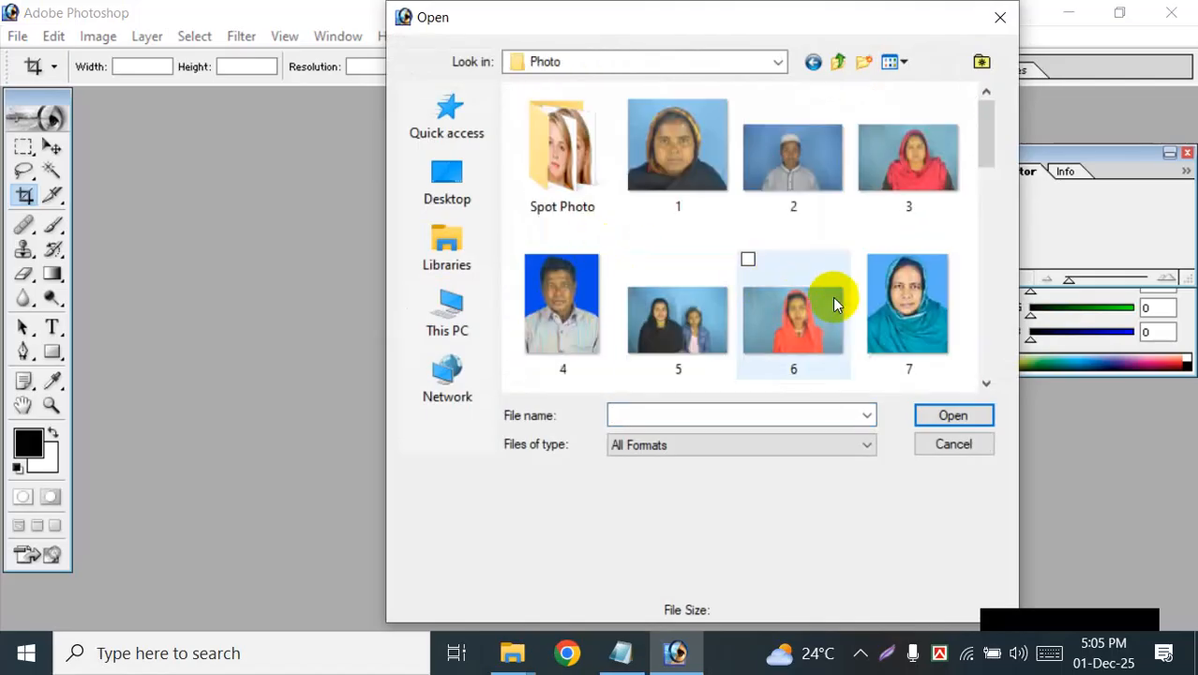
pyautogui.click(793, 187)
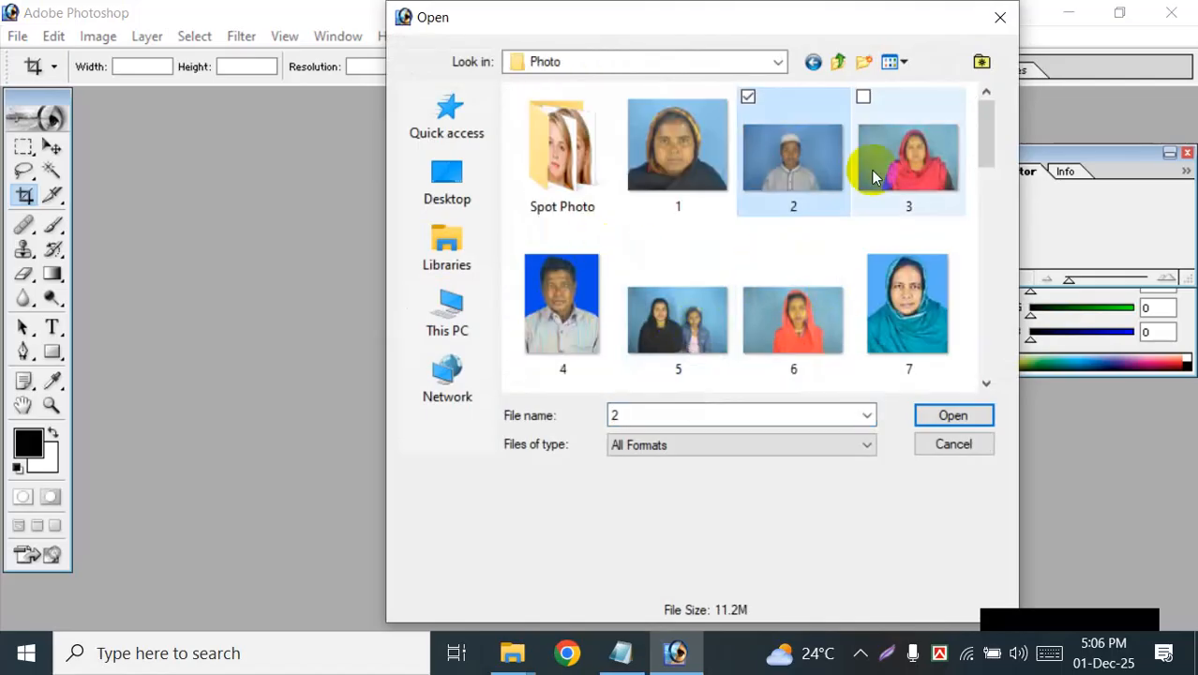
pyautogui.click(996, 26)
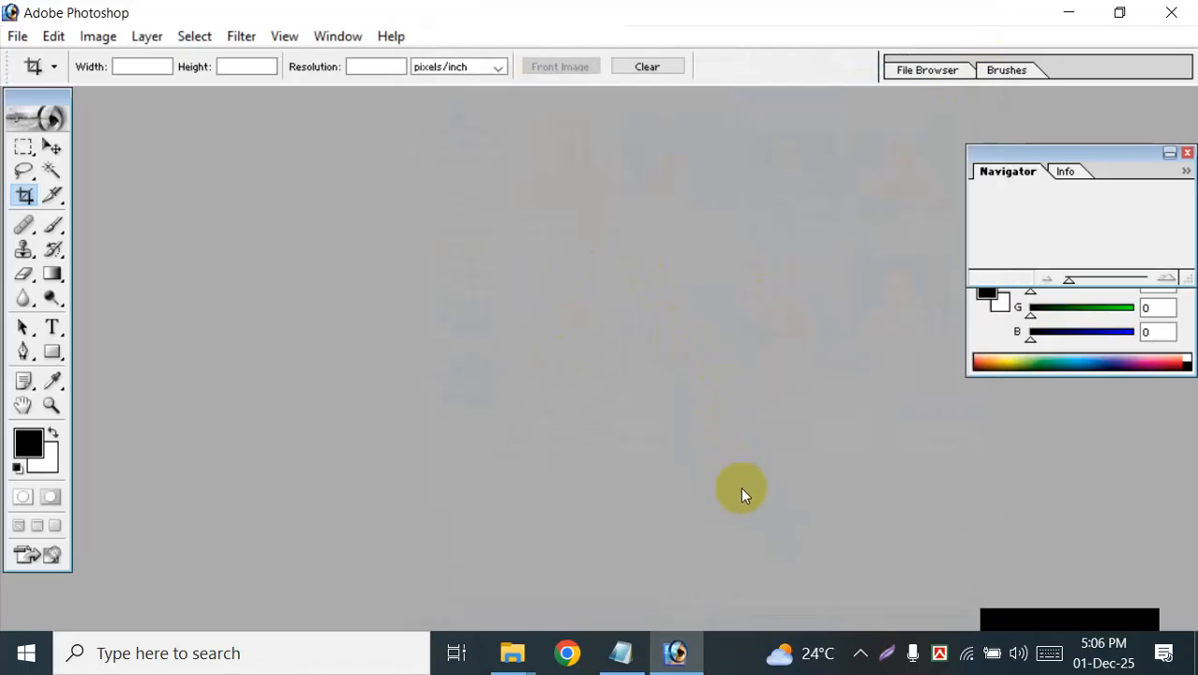
# Step: Open photo 13 from the Photo folder on the New Volum (E:) drive and maximize its window
pyautogui.doubleClick(357, 323)
pyautogui.click(427, 316)
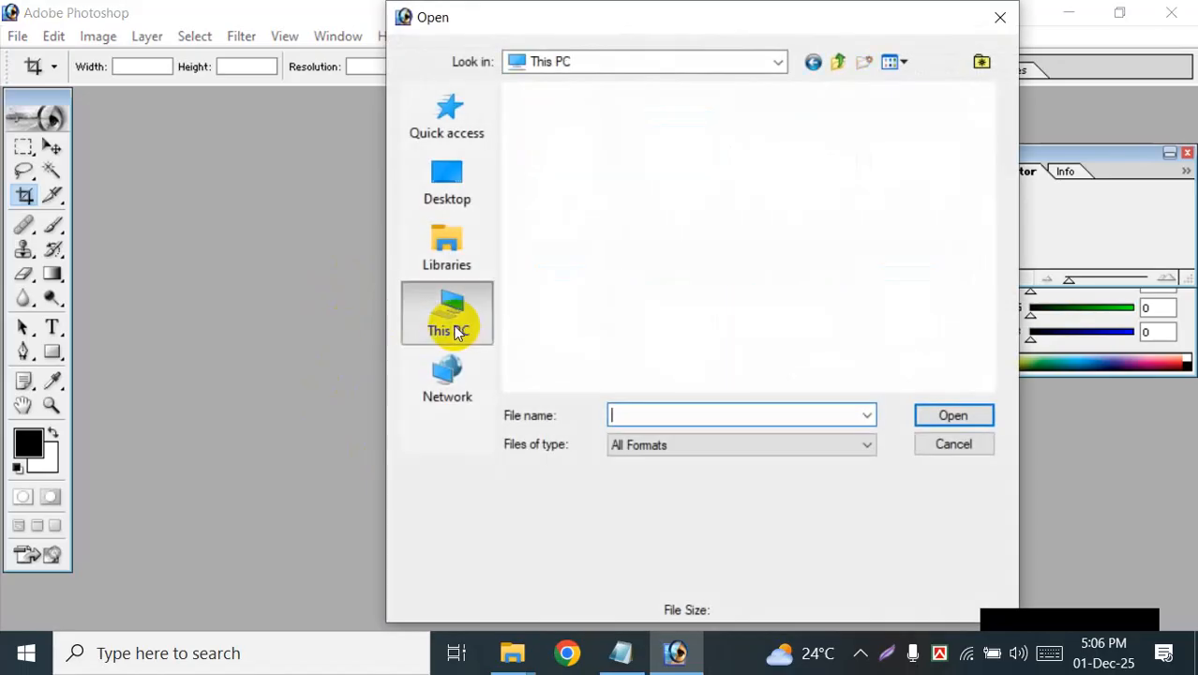
pyautogui.scroll(-3, 607, 386)
pyautogui.doubleClick(634, 357)
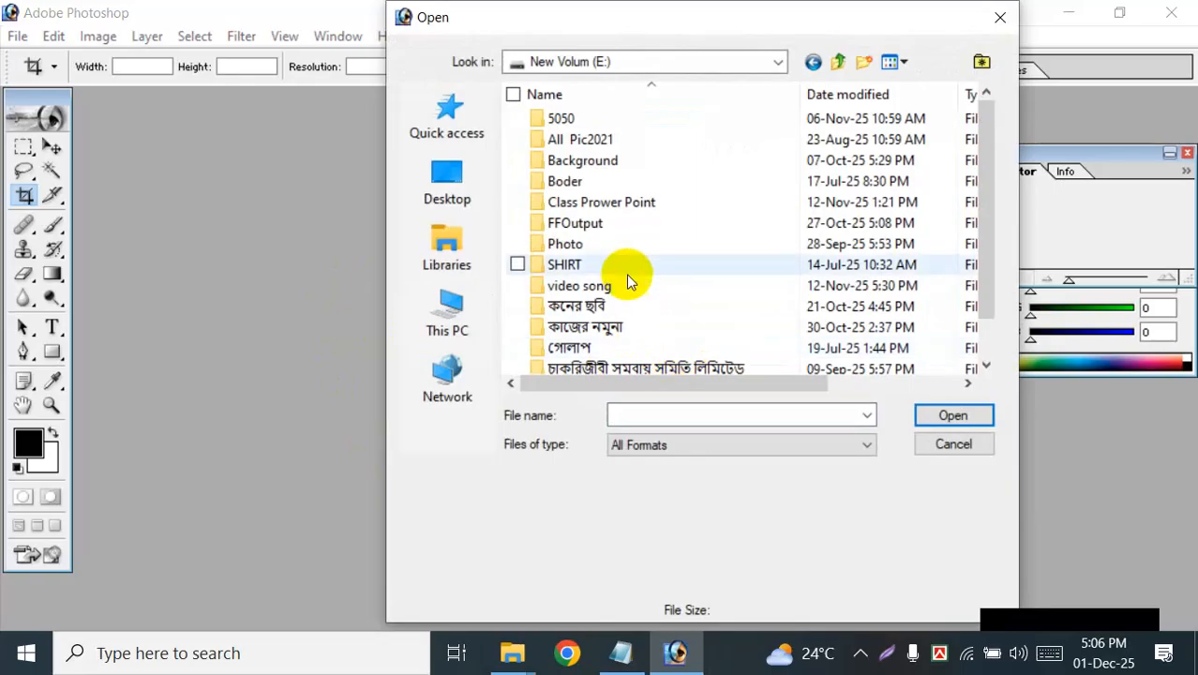
pyautogui.doubleClick(601, 246)
pyautogui.scroll(-2, 797, 281)
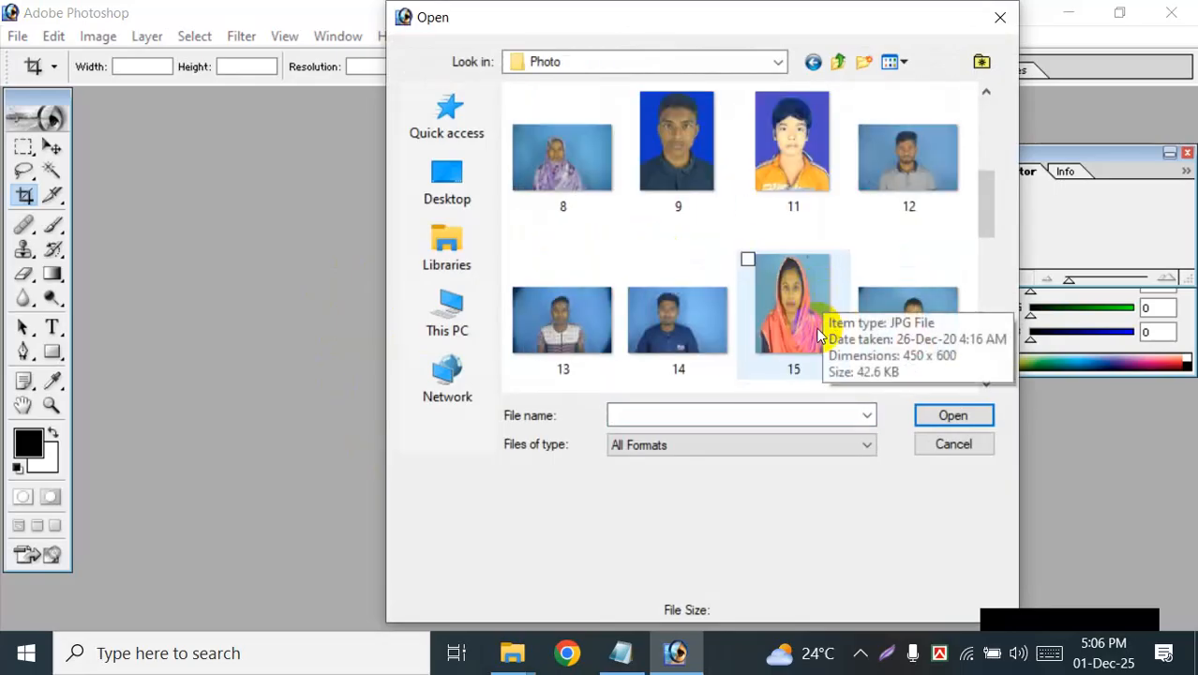
pyautogui.click(557, 315)
pyautogui.click(992, 414)
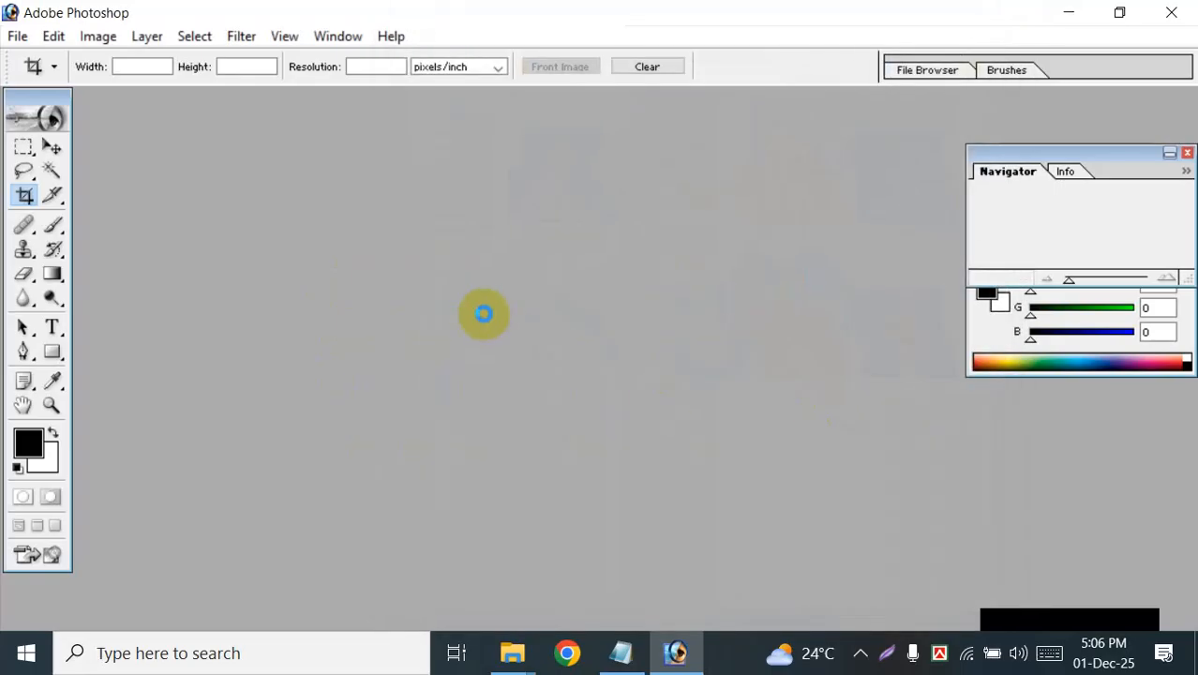
pyautogui.click(585, 110)
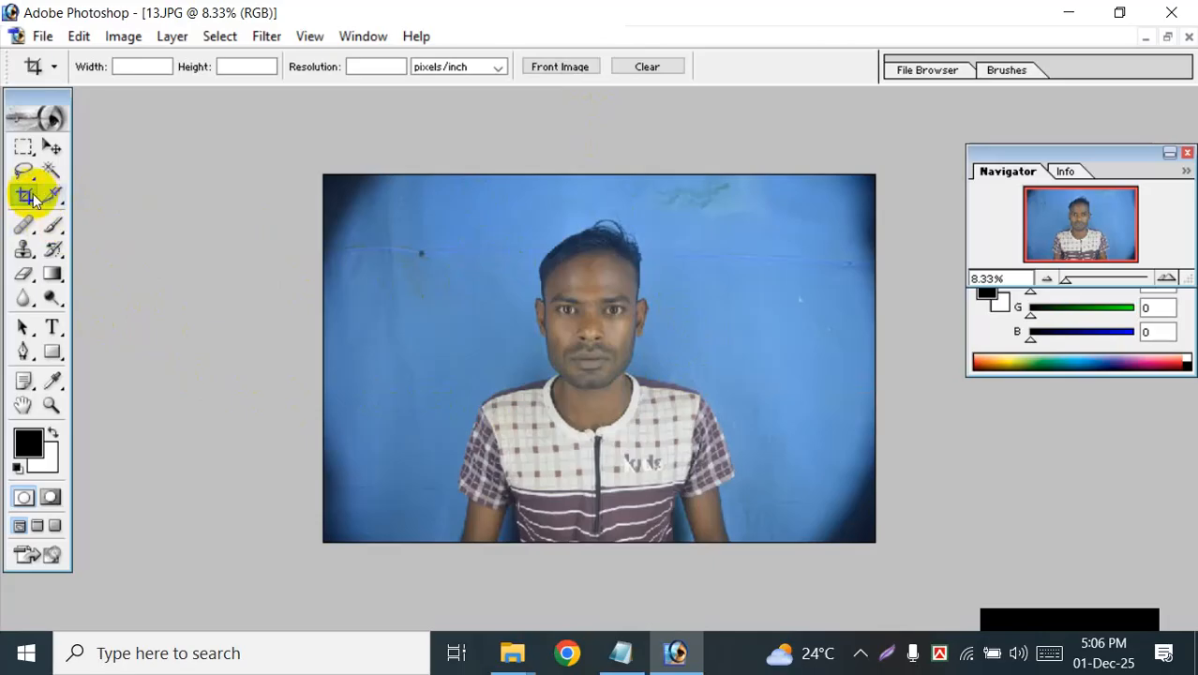
# Step: Crop the photo freehand around the man's head and shoulders, and undo the crop
pyautogui.moveTo(478, 202); pyautogui.dragTo(698, 464)
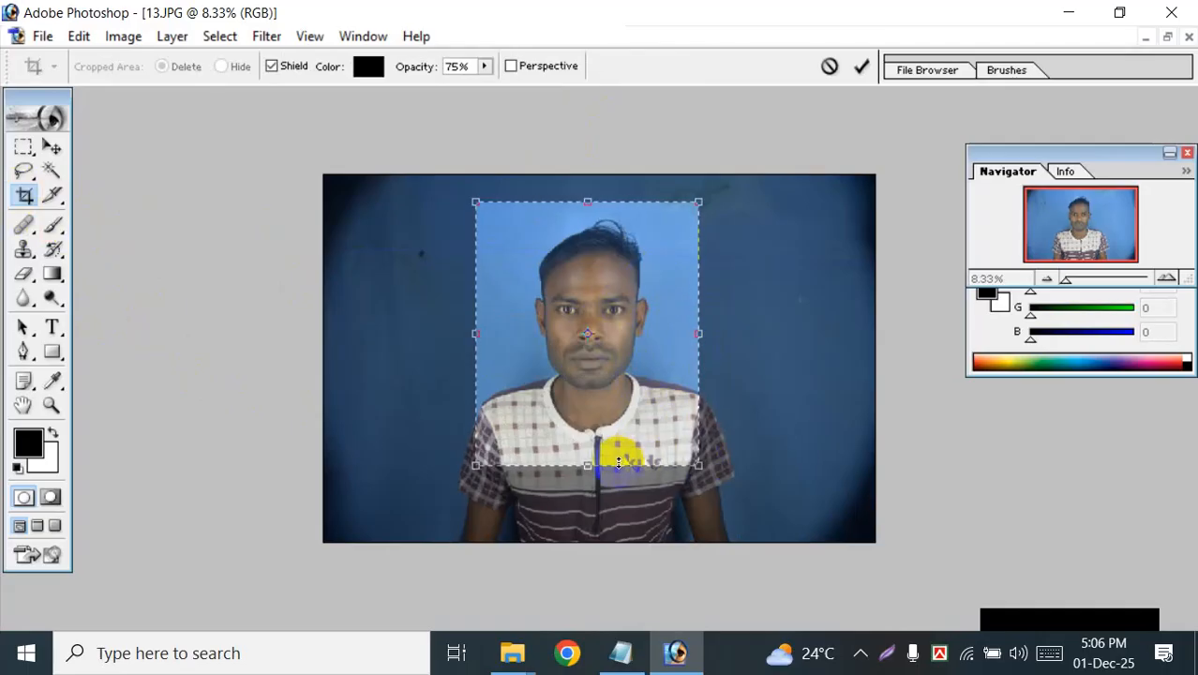
pyautogui.click(860, 66)
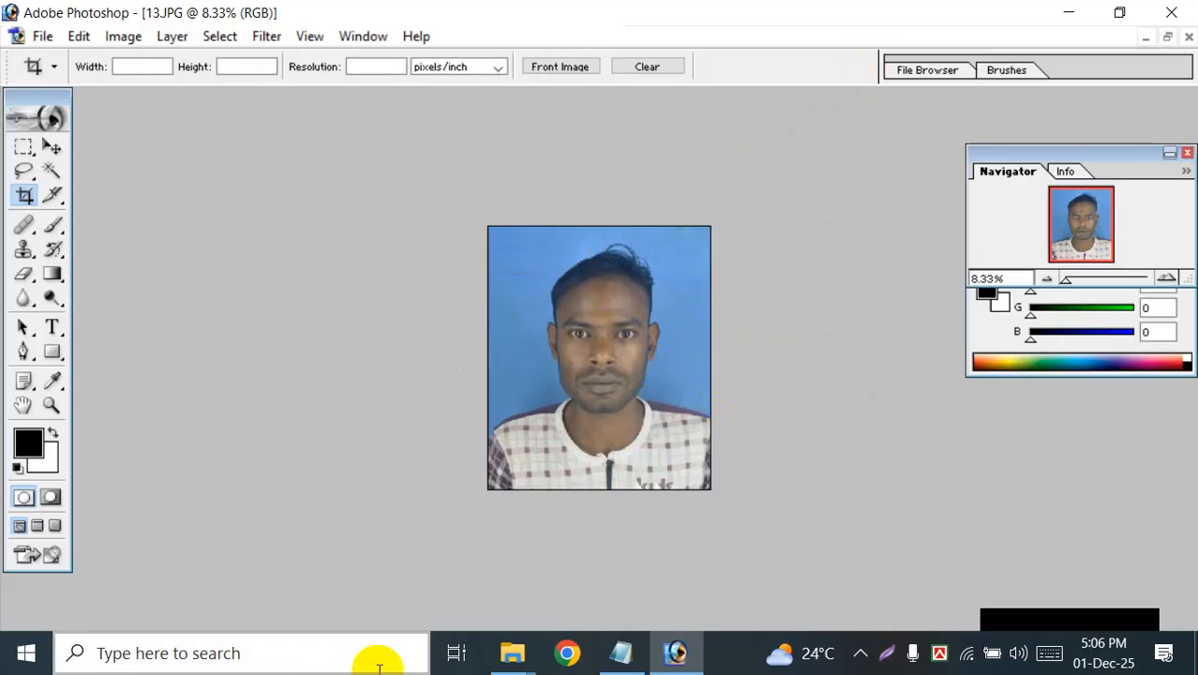
pyautogui.hotkey('ctrl', 'z')
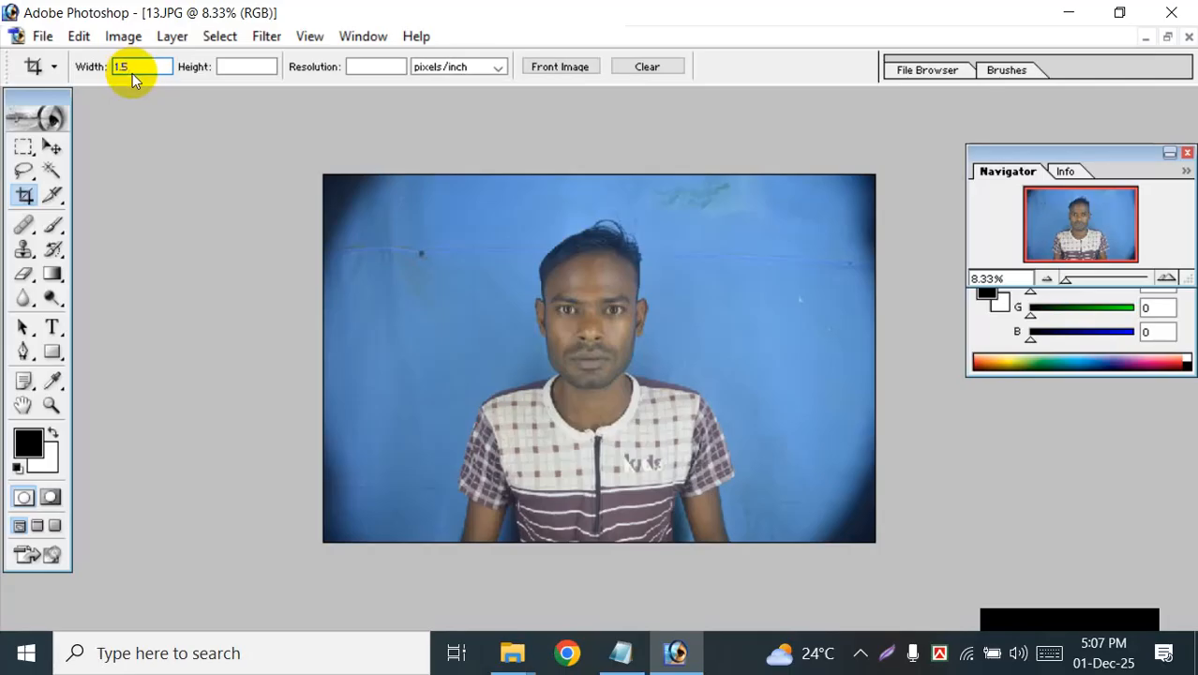
# Step: Set the Crop tool to a width of 1.5 in, a height of 2 in and a resolution of 300 pixels/inch
pyautogui.click(250, 67)
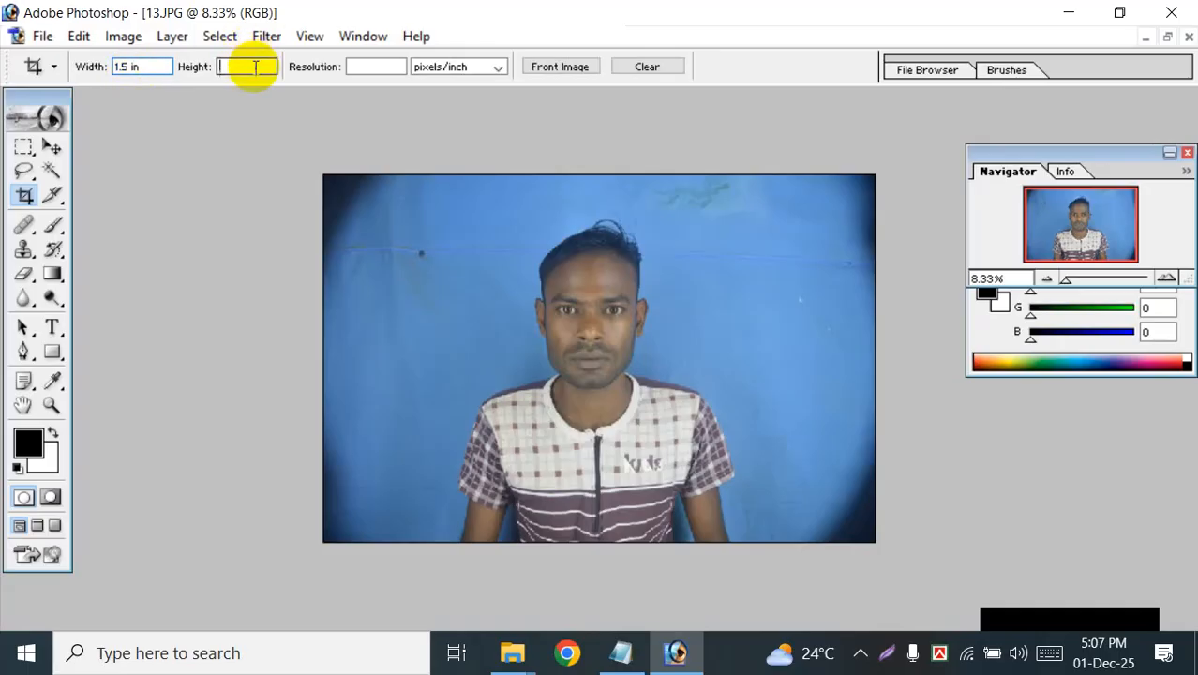
pyautogui.write('2')
pyautogui.click(360, 66)
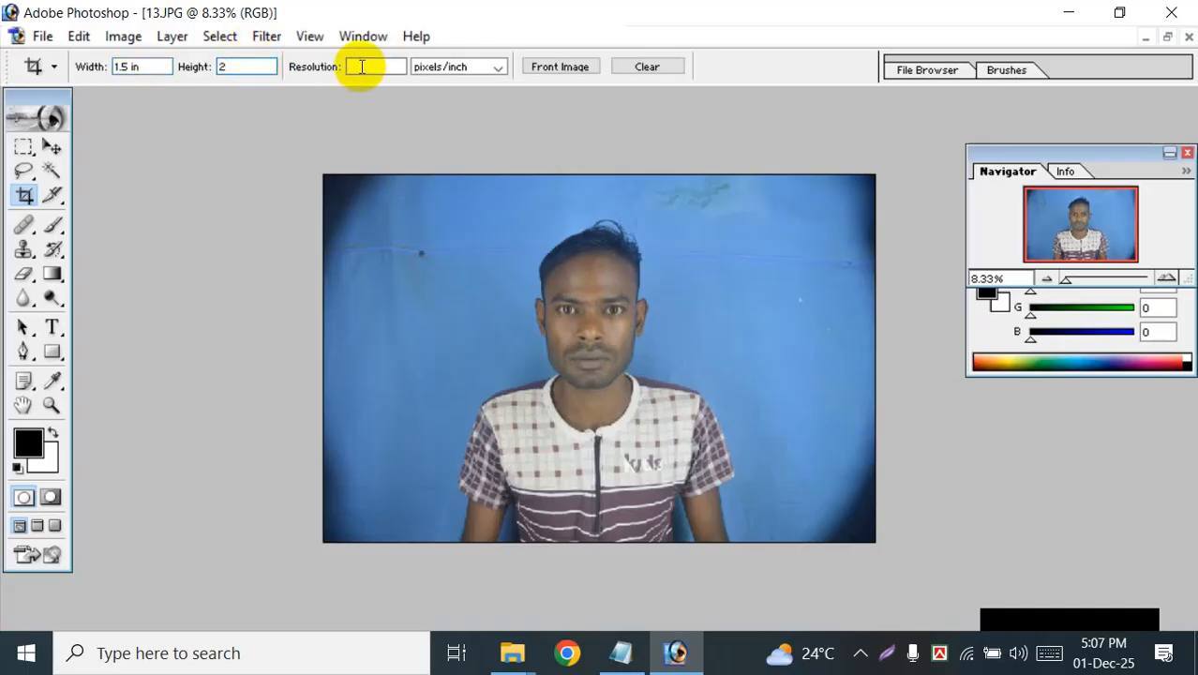
pyautogui.write('300')
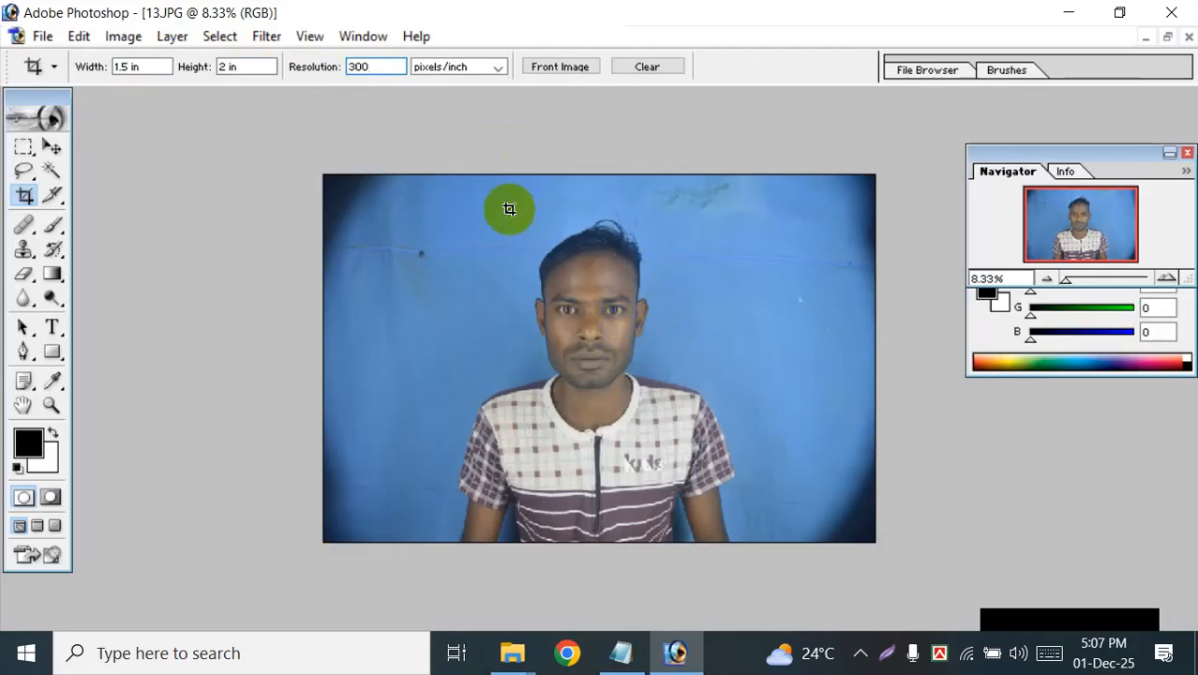
# Step: Crop photo 13 to a centered passport-style frame around the man's head and shoulders
pyautogui.moveTo(471, 184)
pyautogui.mouseDown()
pyautogui.moveTo(562, 268)
pyautogui.moveTo(658, 407)
pyautogui.moveTo(718, 467)
pyautogui.mouseUp()
pyautogui.moveTo(609, 396)
pyautogui.mouseDown()
pyautogui.moveTo(668, 431)
pyautogui.moveTo(634, 439)
pyautogui.moveTo(616, 415)
pyautogui.moveTo(717, 438)
pyautogui.mouseUp()
pyautogui.moveTo(644, 435); pyautogui.dragTo(576, 367)
pyautogui.moveTo(504, 176); pyautogui.dragTo(600, 302)
pyautogui.moveTo(678, 433)
pyautogui.mouseDown()
pyautogui.moveTo(570, 339)
pyautogui.moveTo(610, 396)
pyautogui.moveTo(611, 460)
pyautogui.moveTo(562, 397)
pyautogui.moveTo(621, 424)
pyautogui.mouseUp()
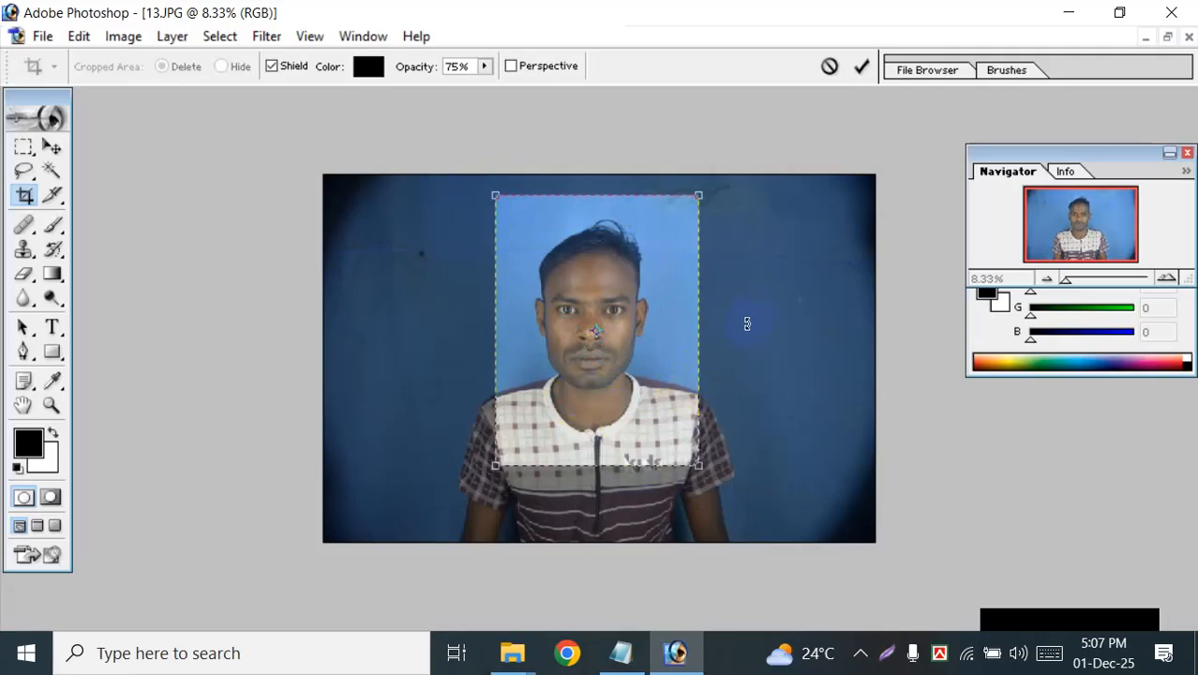
pyautogui.click(861, 67)
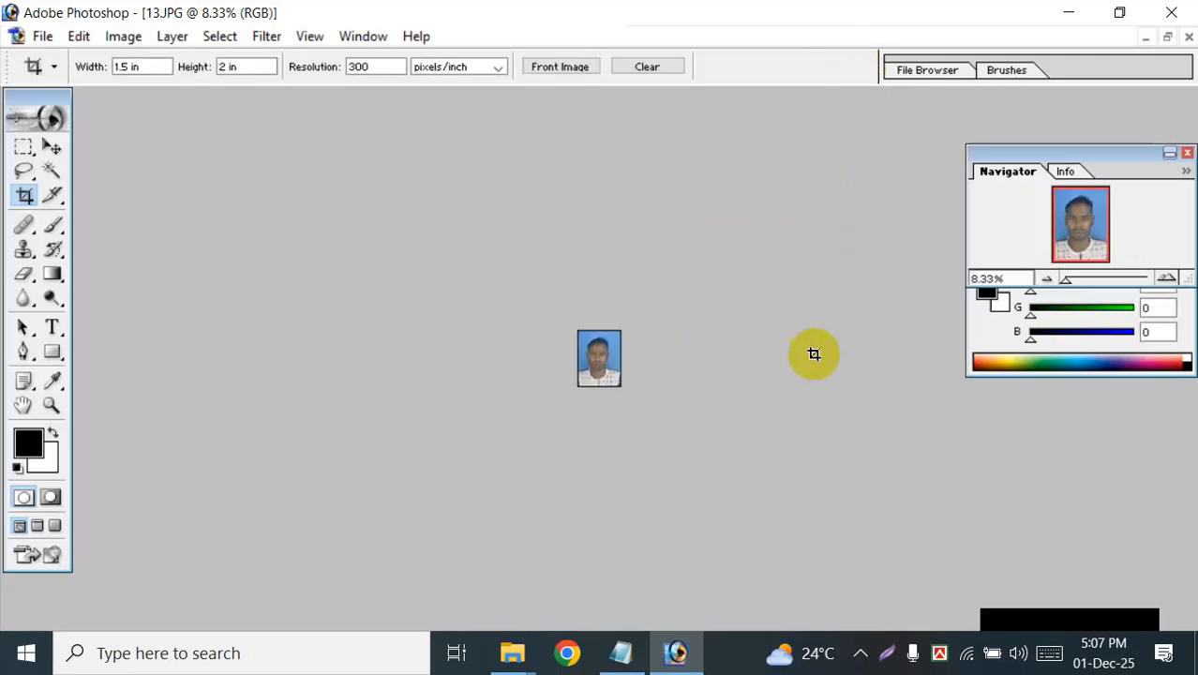
pyautogui.scroll(10, 816, 382)
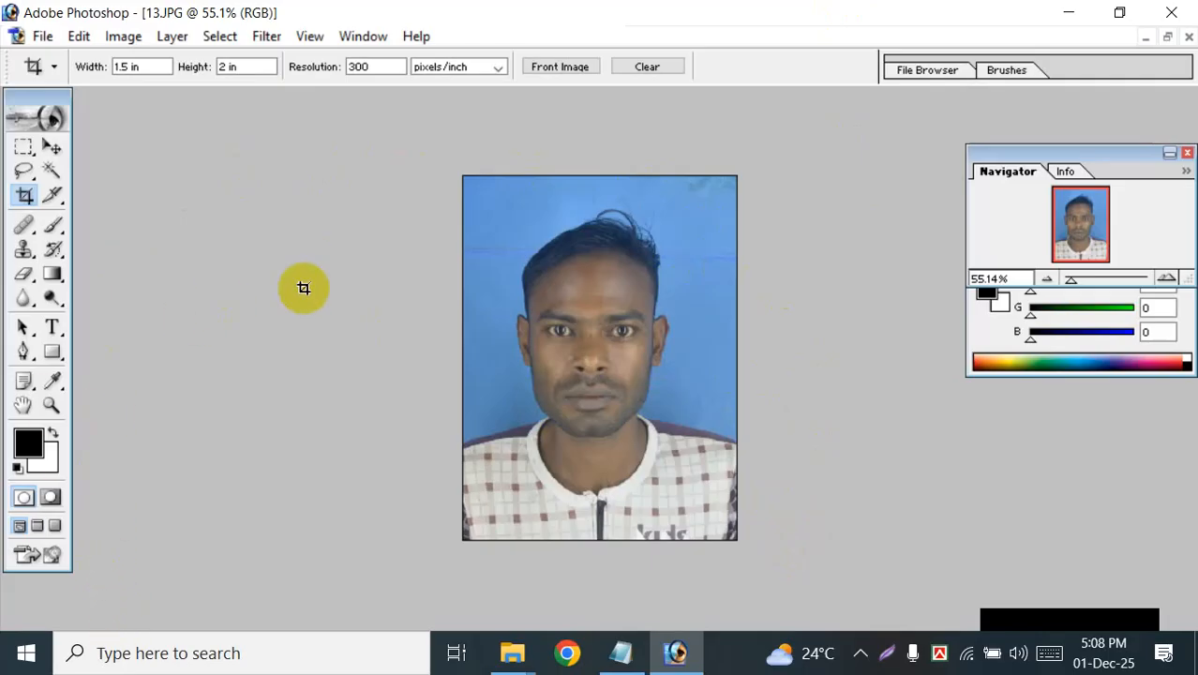
# Step: Minimize Photoshop, start Word 2013 from the desktop and create a blank document
pyautogui.click(1069, 13)
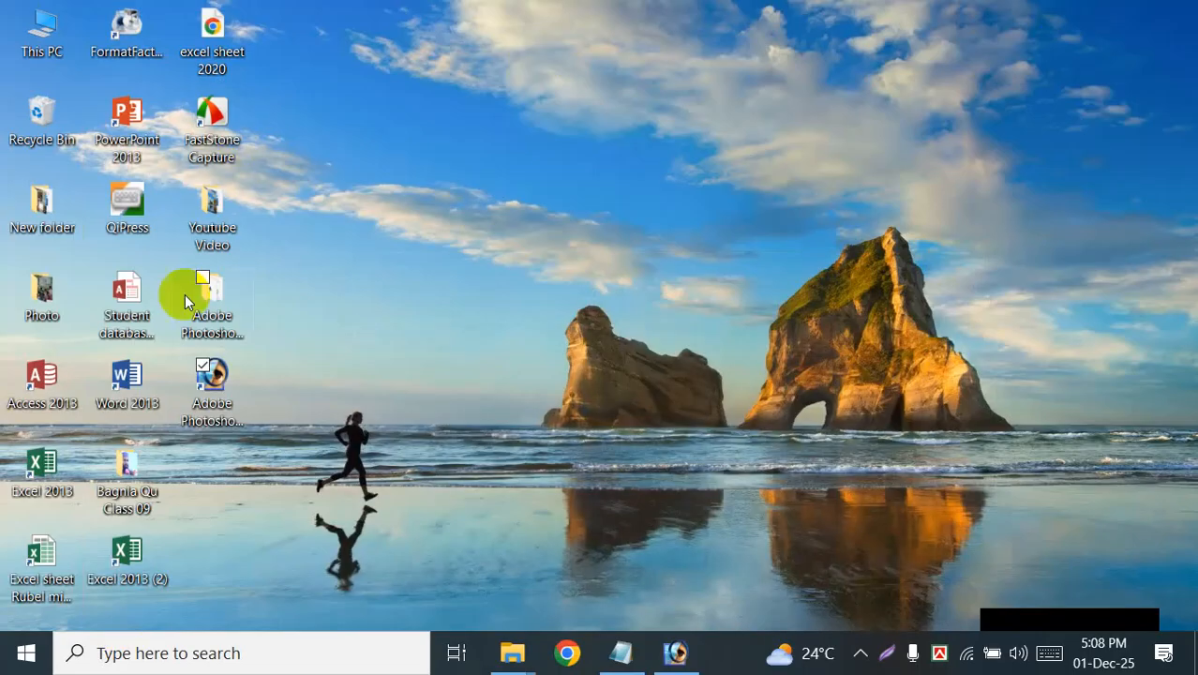
pyautogui.click(137, 373)
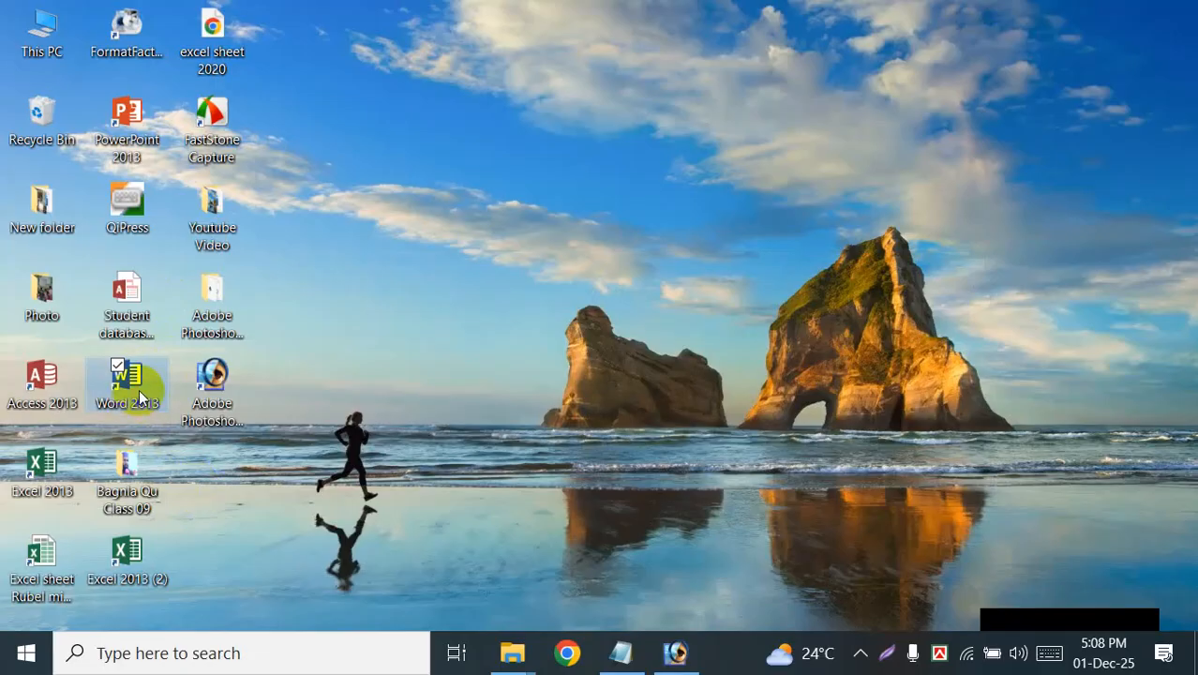
pyautogui.doubleClick(139, 398)
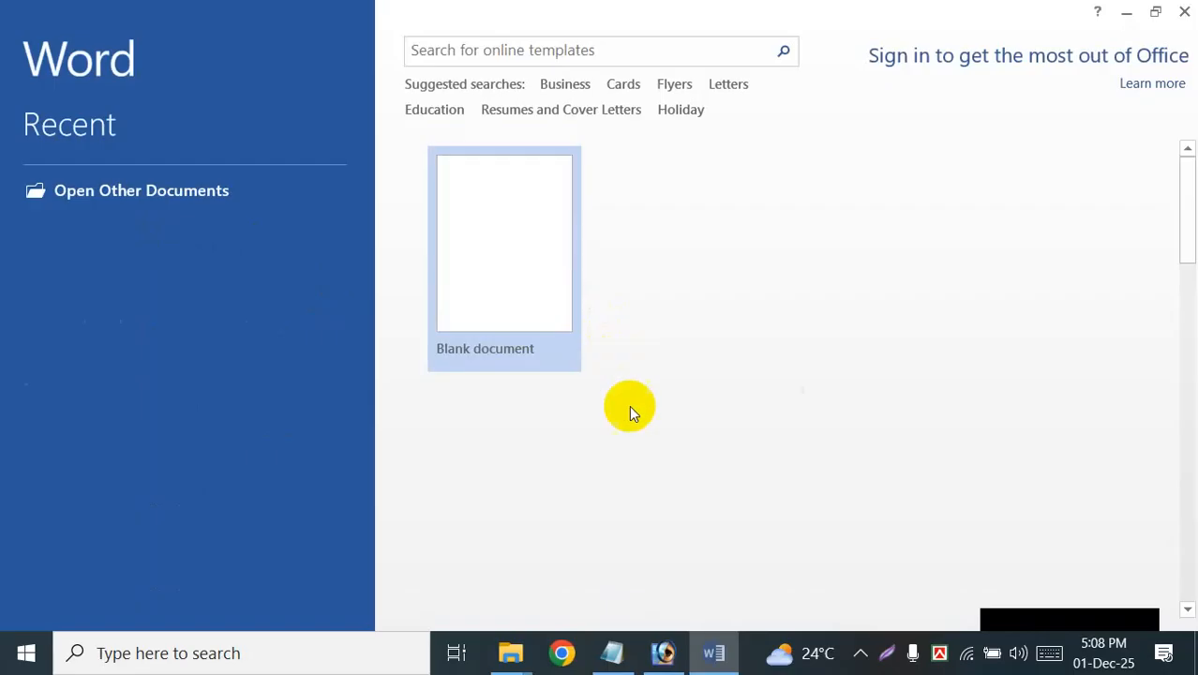
pyautogui.click(516, 290)
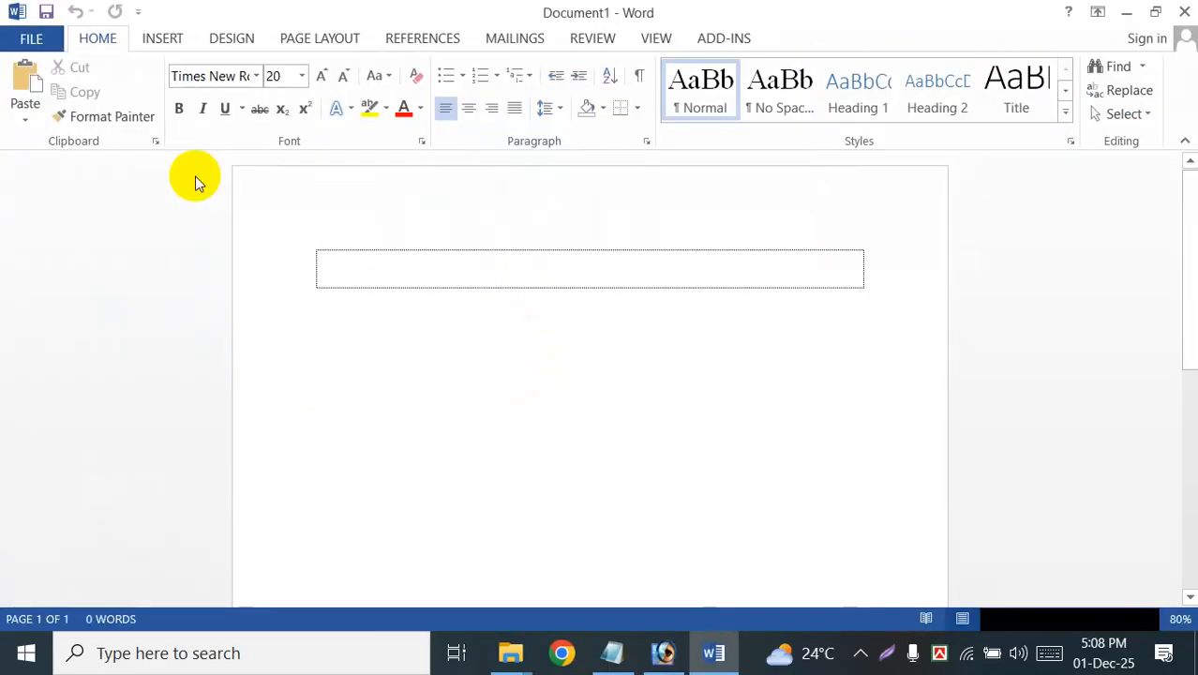
# Step: Set up the blank document's page with A4 size, Portrait orientation and Narrow margins
pyautogui.click(335, 40)
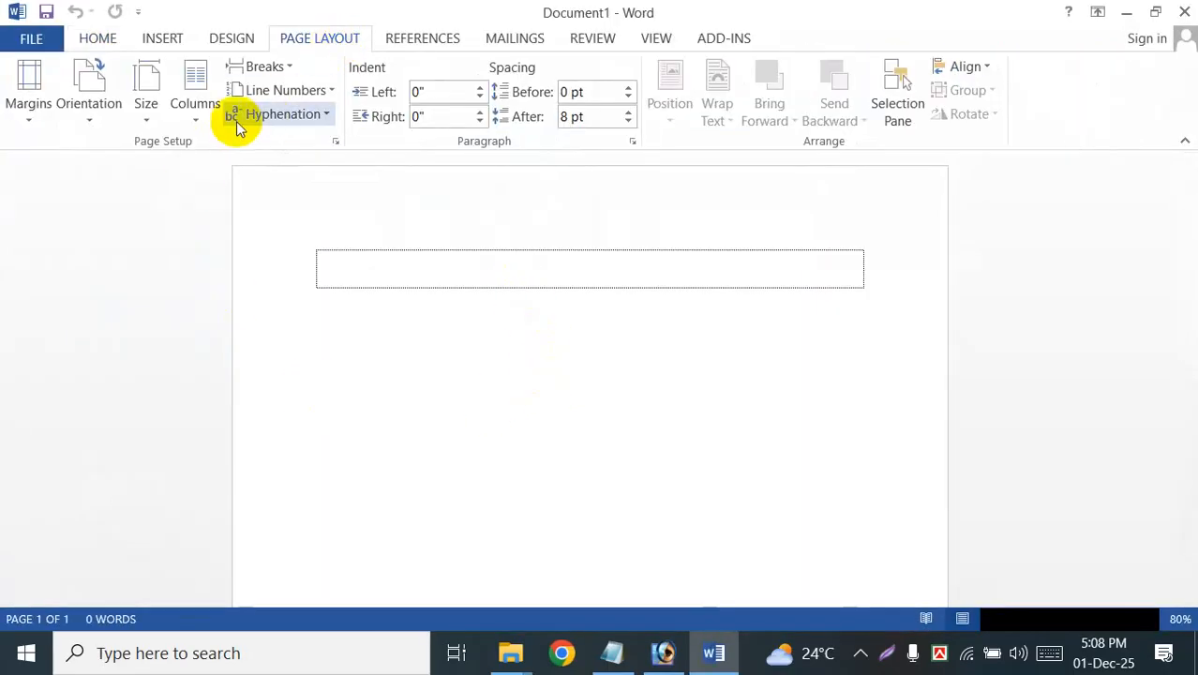
pyautogui.click(150, 120)
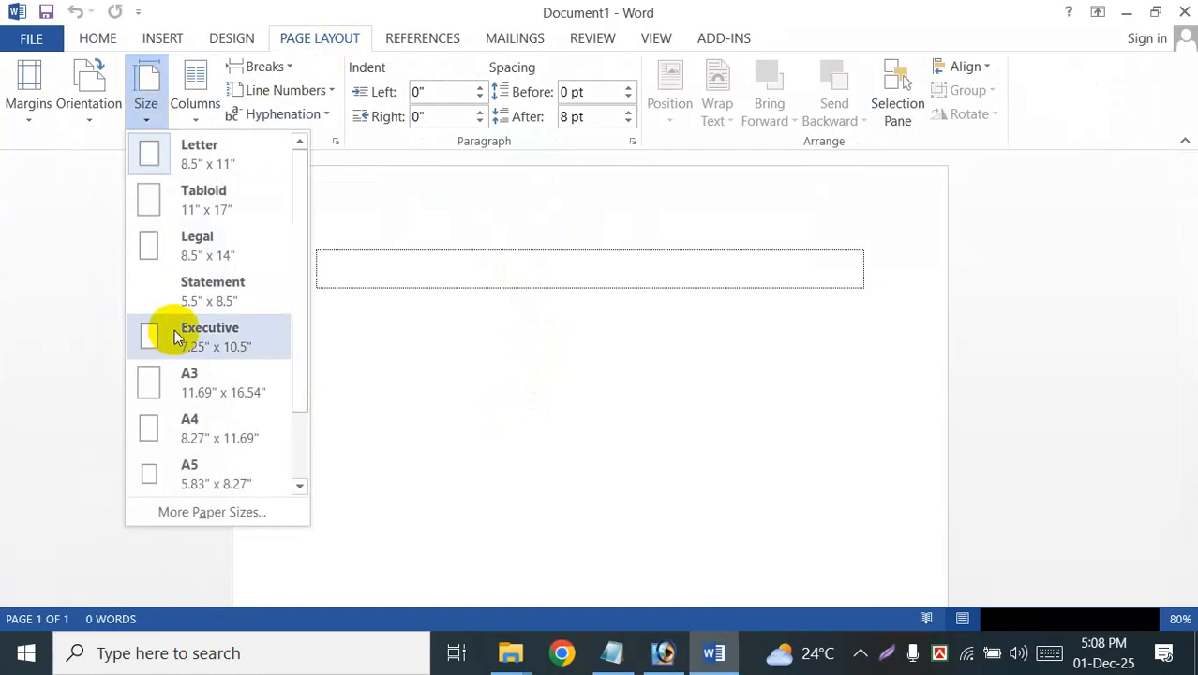
pyautogui.click(189, 423)
pyautogui.click(83, 85)
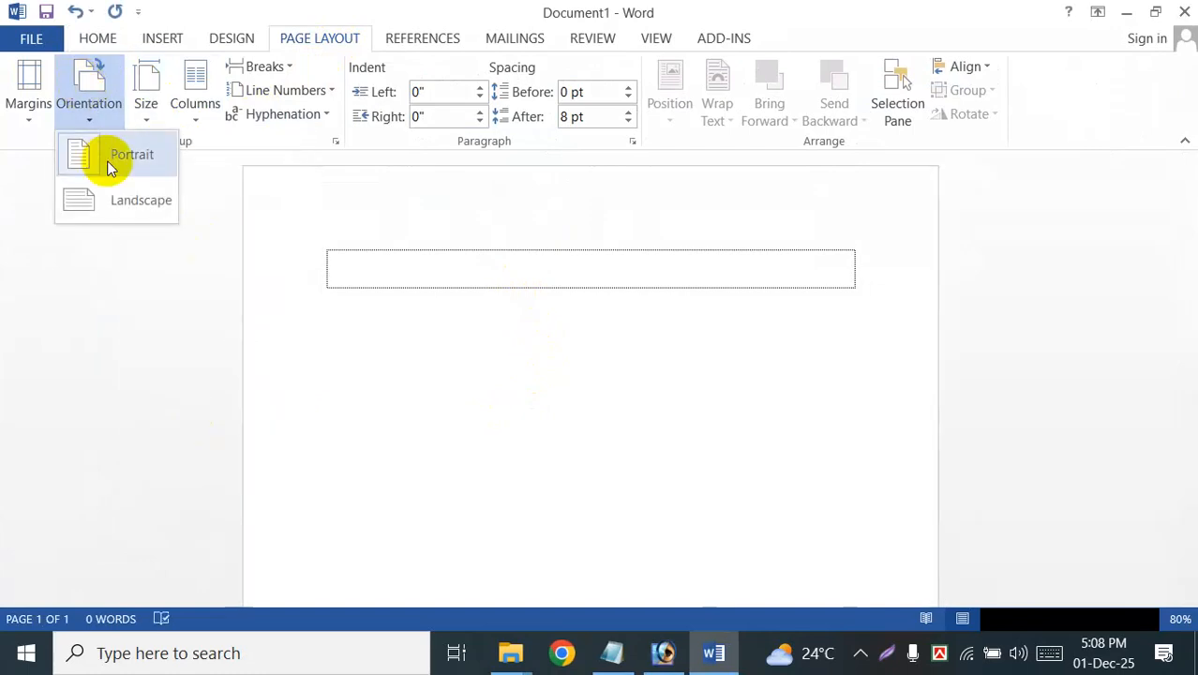
pyautogui.click(107, 157)
pyautogui.click(30, 99)
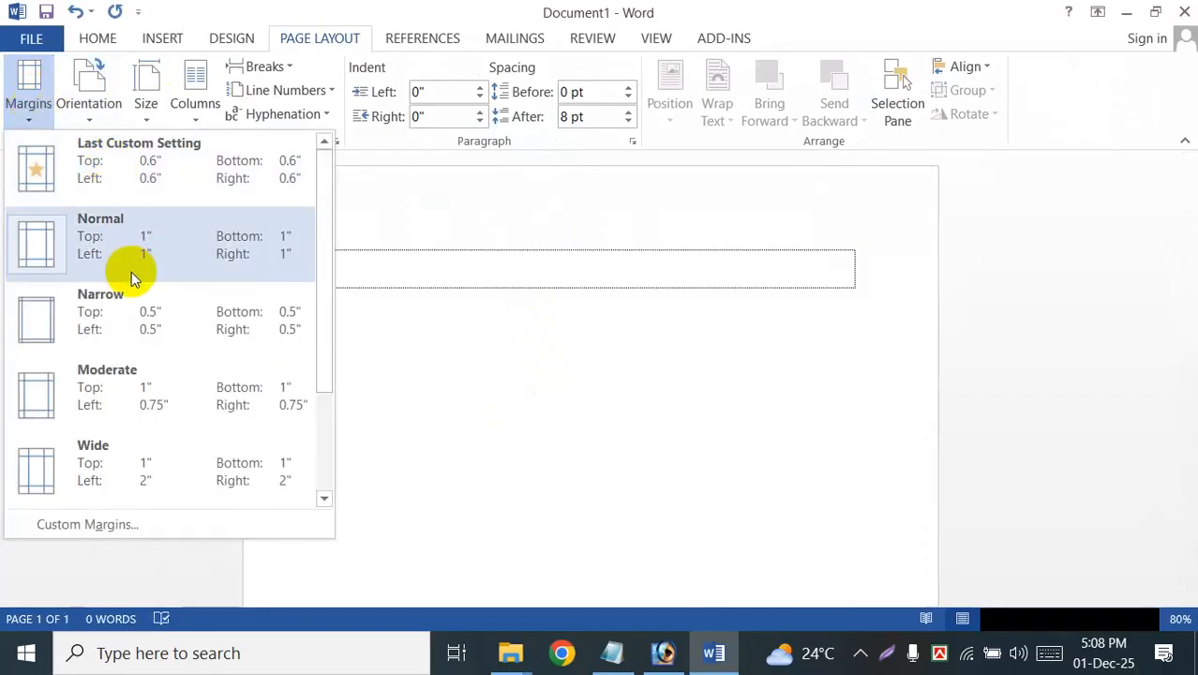
pyautogui.click(67, 342)
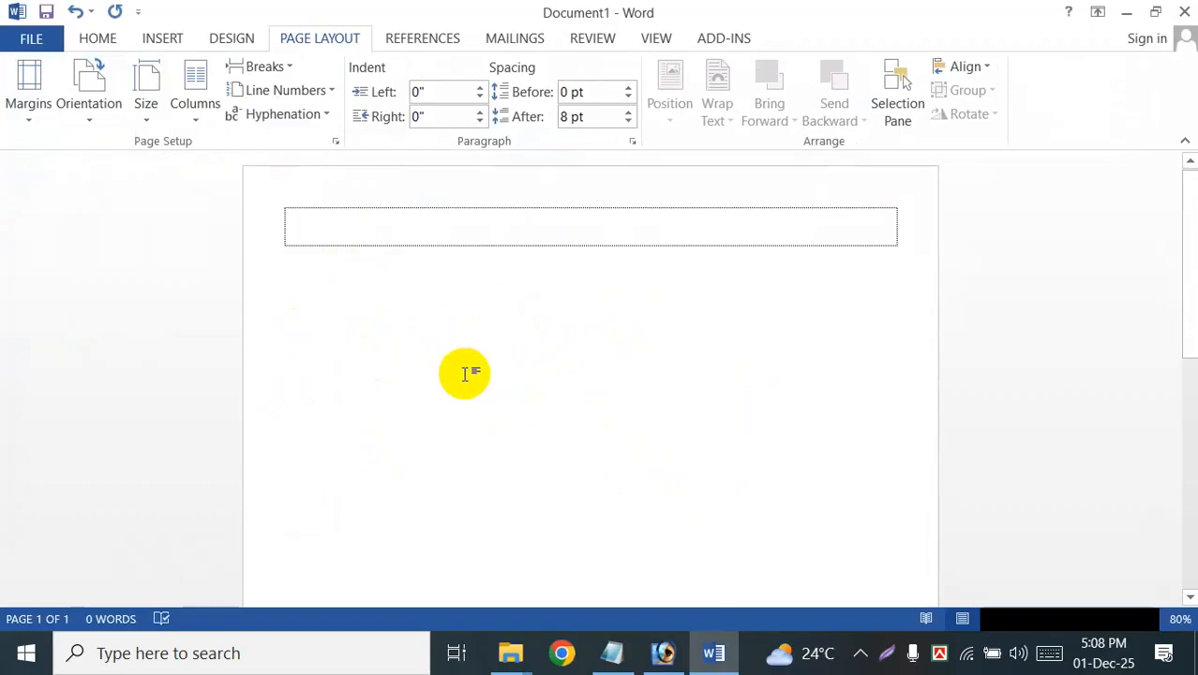
# Step: Switch between Word and Photoshop, ending in Photoshop on the cropped 13.JPG photo
pyautogui.click(666, 656)
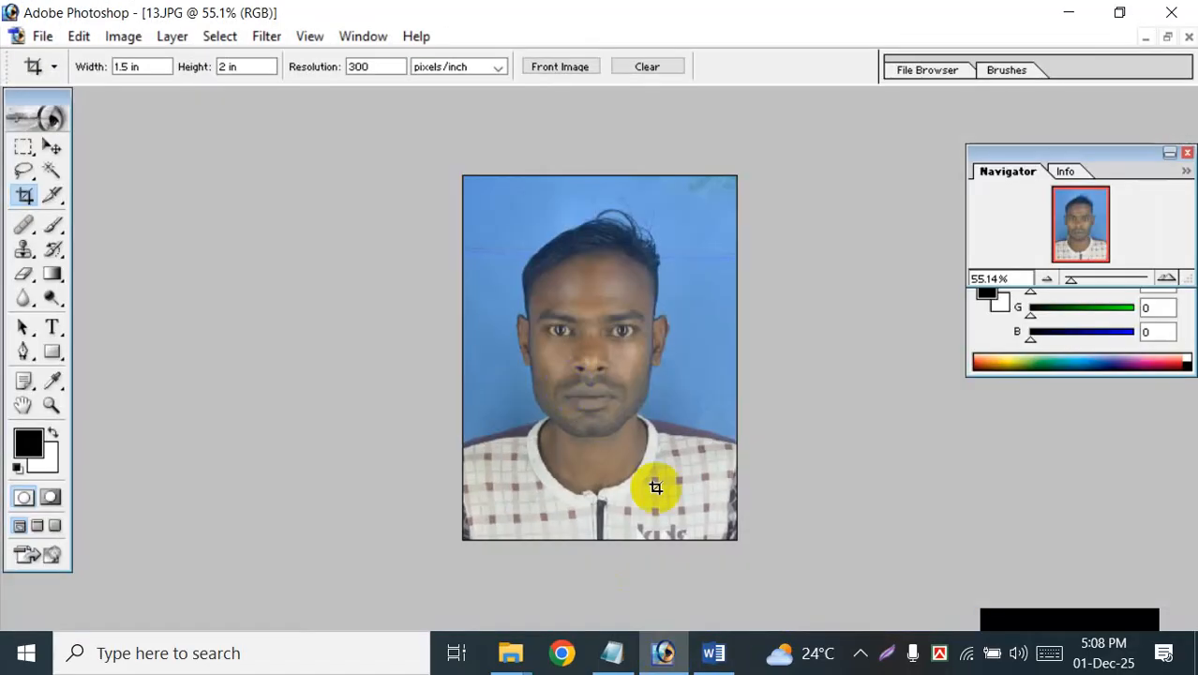
pyautogui.click(713, 654)
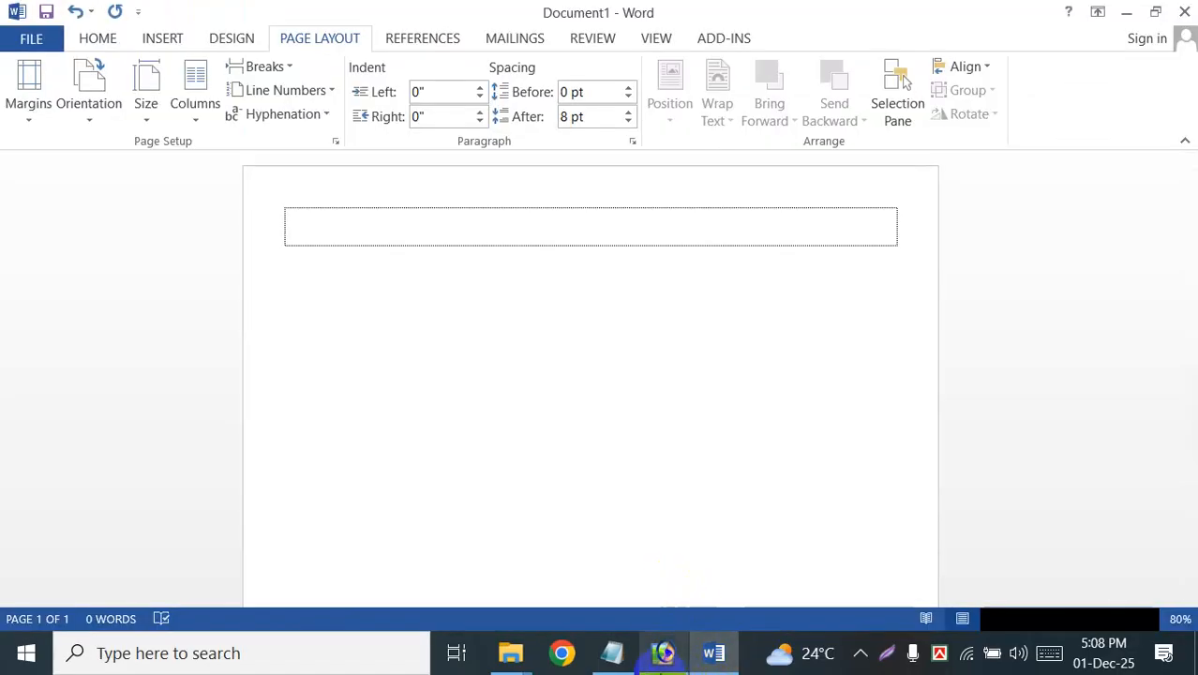
pyautogui.click(663, 656)
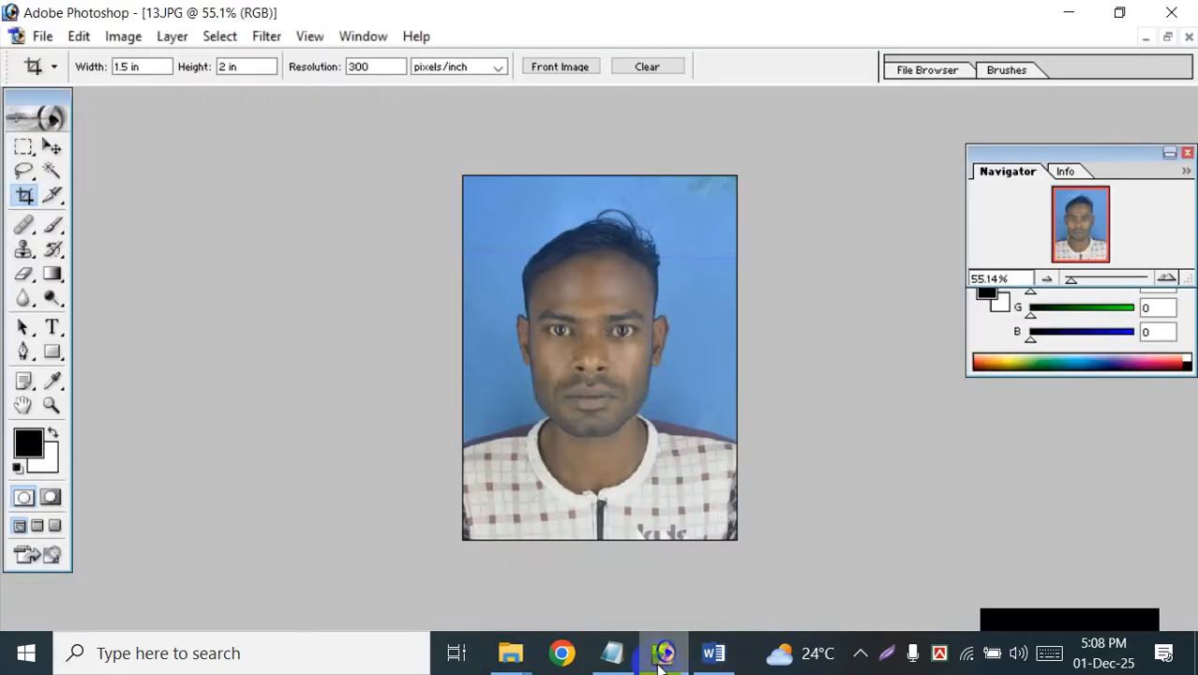
pyautogui.click(714, 656)
pyautogui.click(663, 653)
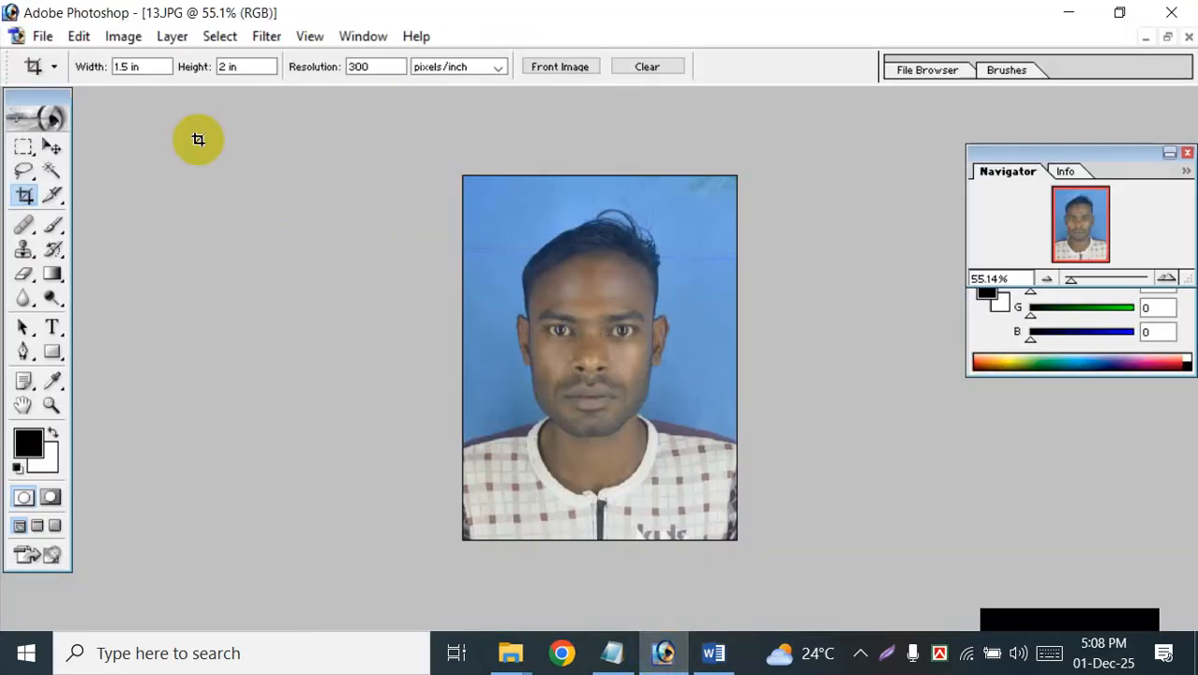
# Step: Try to move the cropped photo out of its window toward Word with the Move tool
pyautogui.click(51, 149)
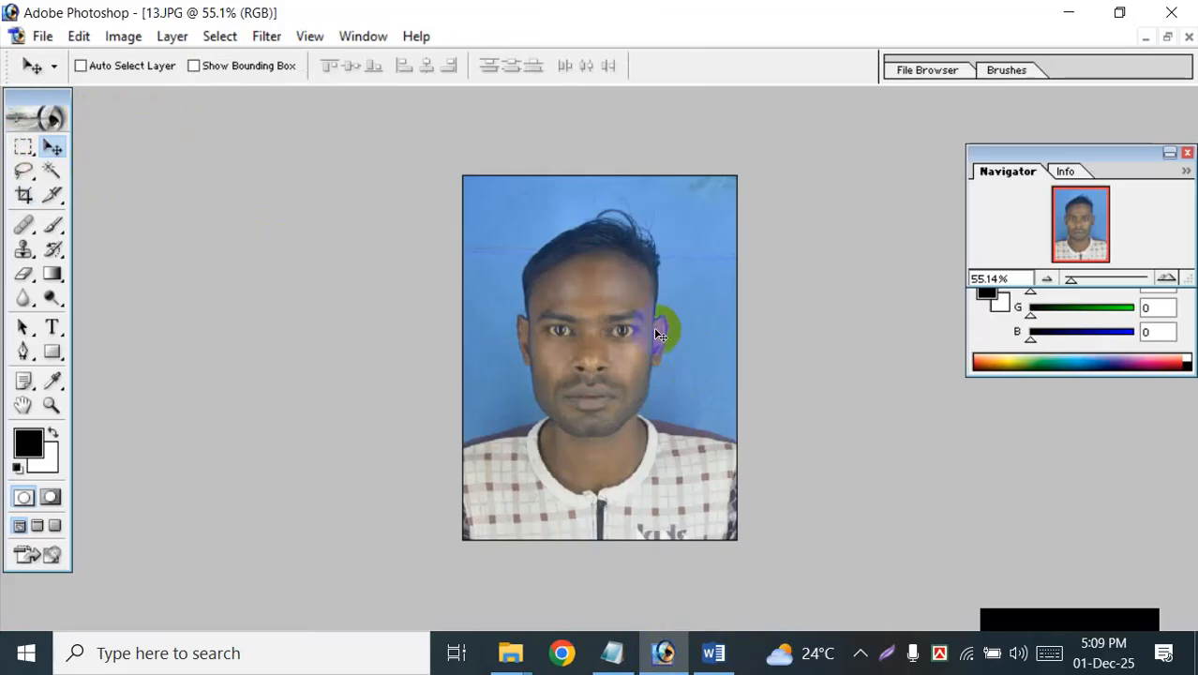
pyautogui.moveTo(685, 532); pyautogui.dragTo(700, 594)
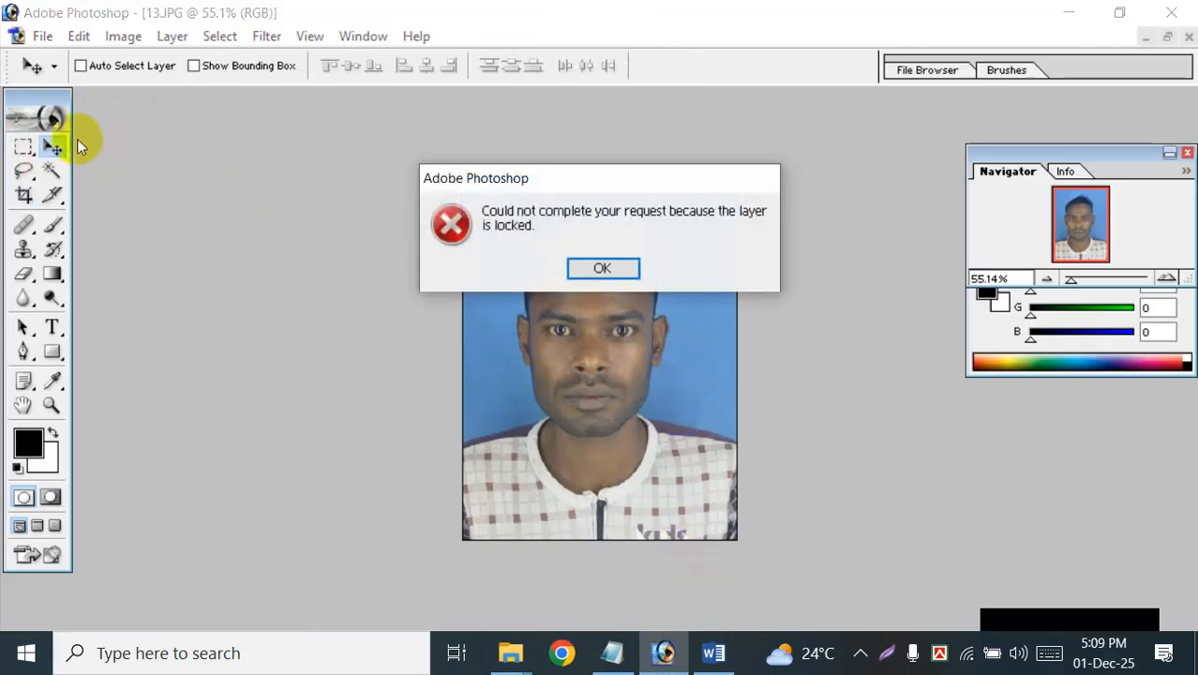
pyautogui.click(603, 269)
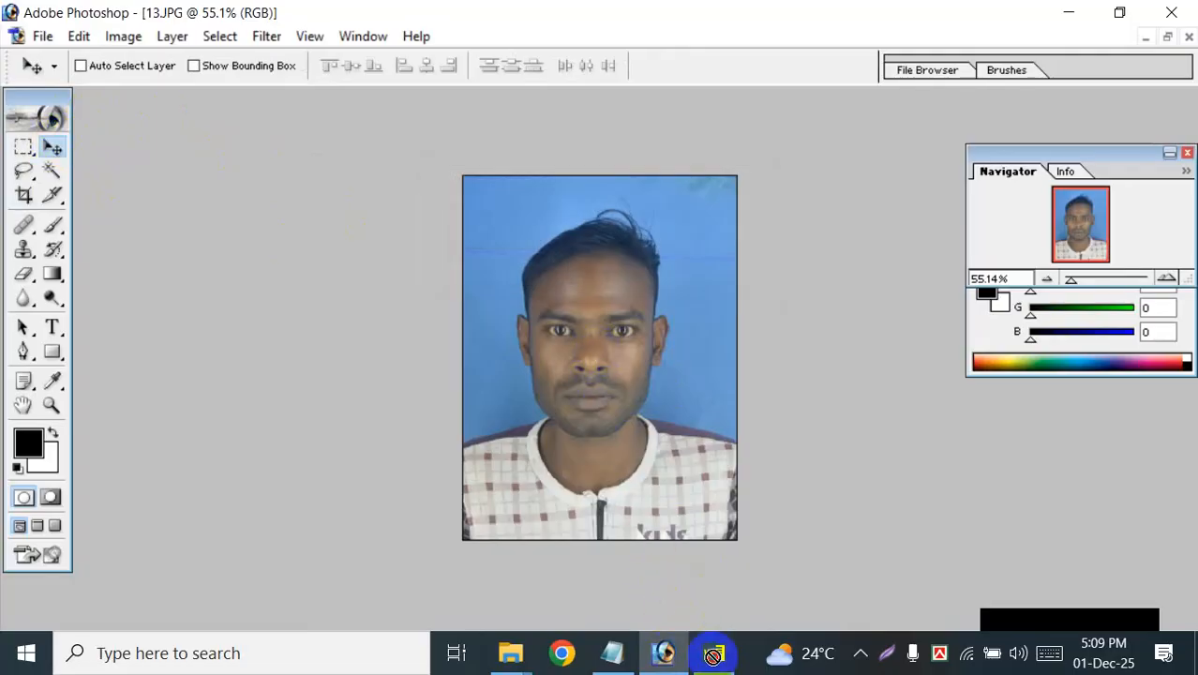
# Step: Place the cropped Photoshop photo into the blank Word document, set its wrapping to Behind Text and nudge it slightly
pyautogui.click(713, 653)
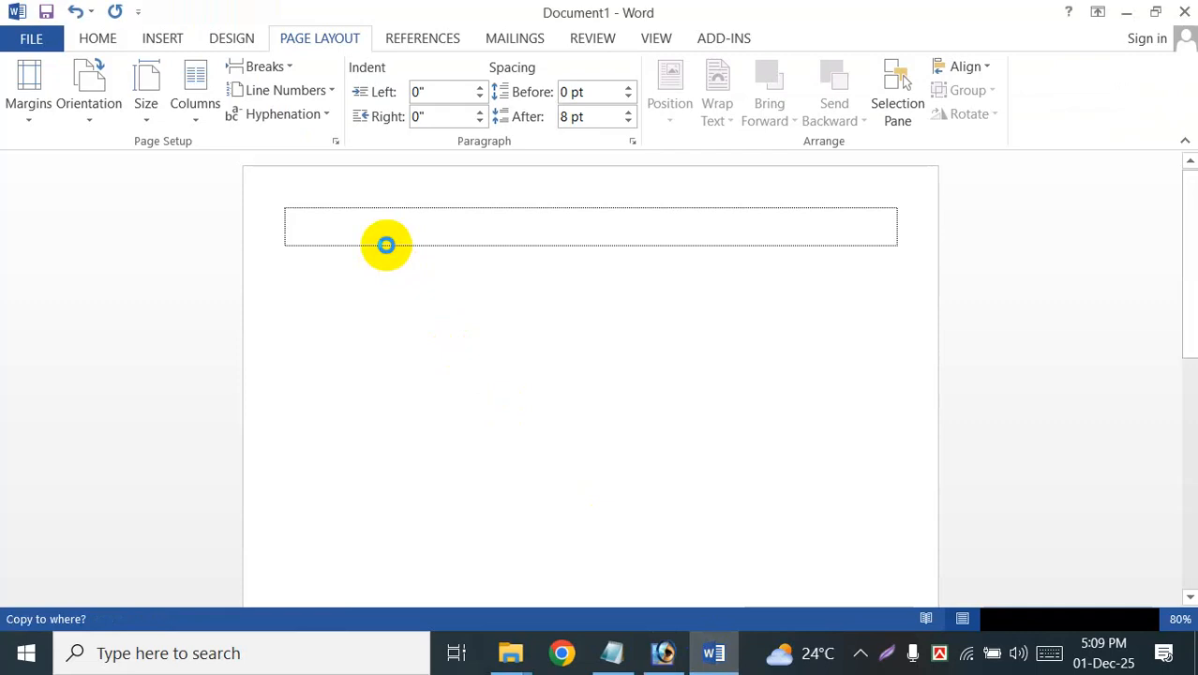
pyautogui.hotkey('ctrl', 'v')
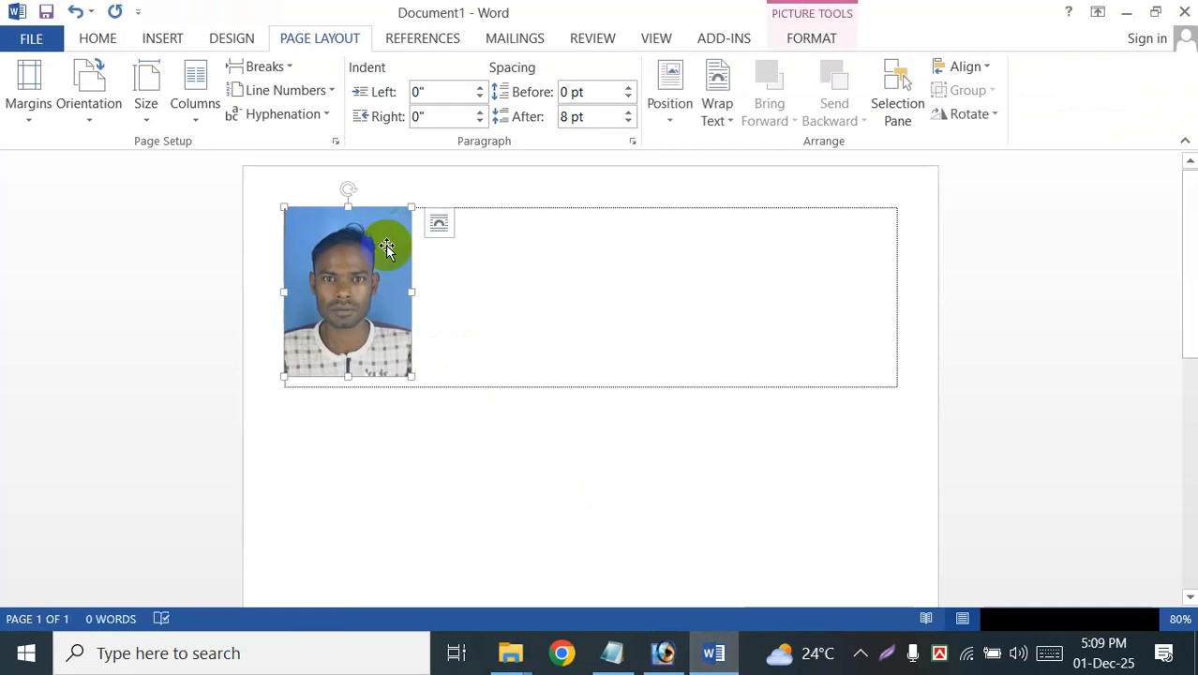
pyautogui.click(440, 229)
pyautogui.click(549, 413)
pyautogui.moveTo(381, 300)
pyautogui.mouseDown()
pyautogui.moveTo(739, 313)
pyautogui.moveTo(383, 298)
pyautogui.mouseUp()
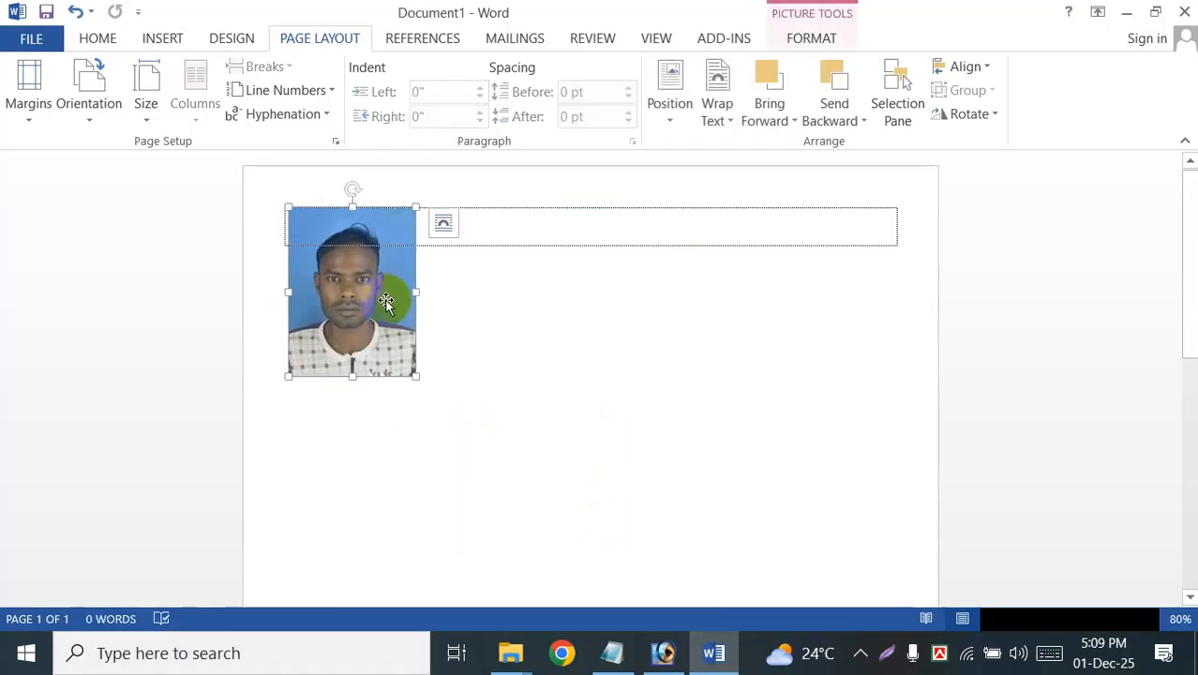
pyautogui.click(549, 396)
# Step: Delete the placed photo from the Word document
pyautogui.click(340, 259)
pyautogui.press('Delete')
pyautogui.click(705, 617)
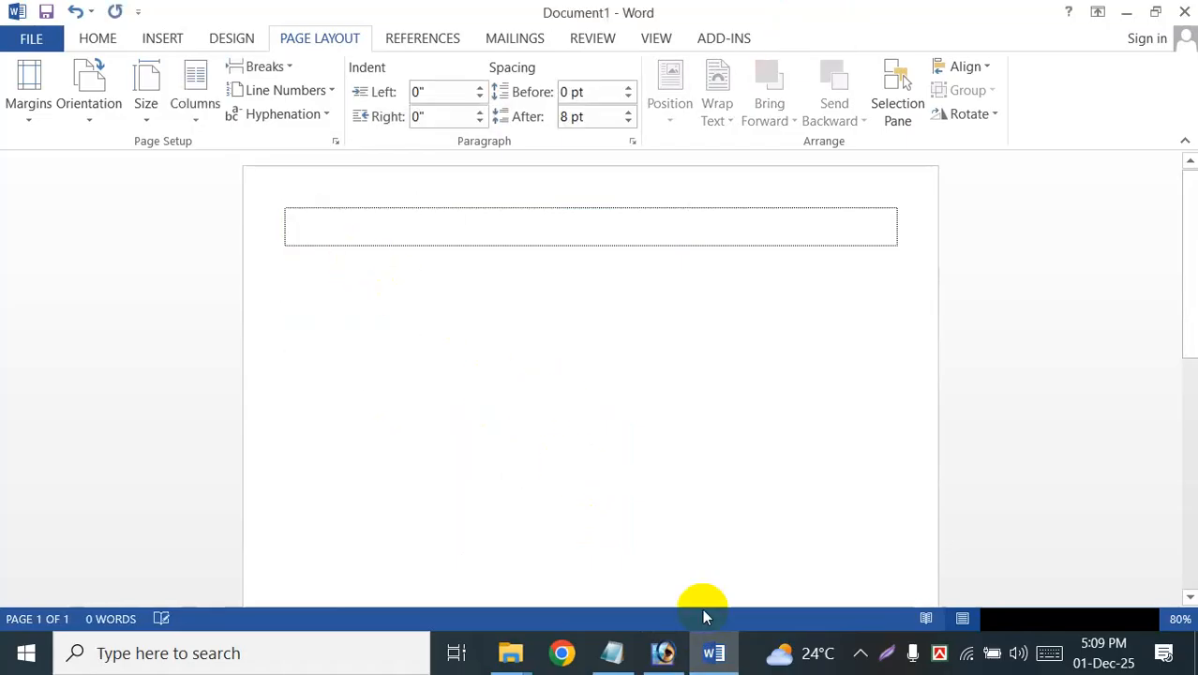
# Step: Return to Photoshop and bring the cropped photo into the Word document again
pyautogui.click(662, 656)
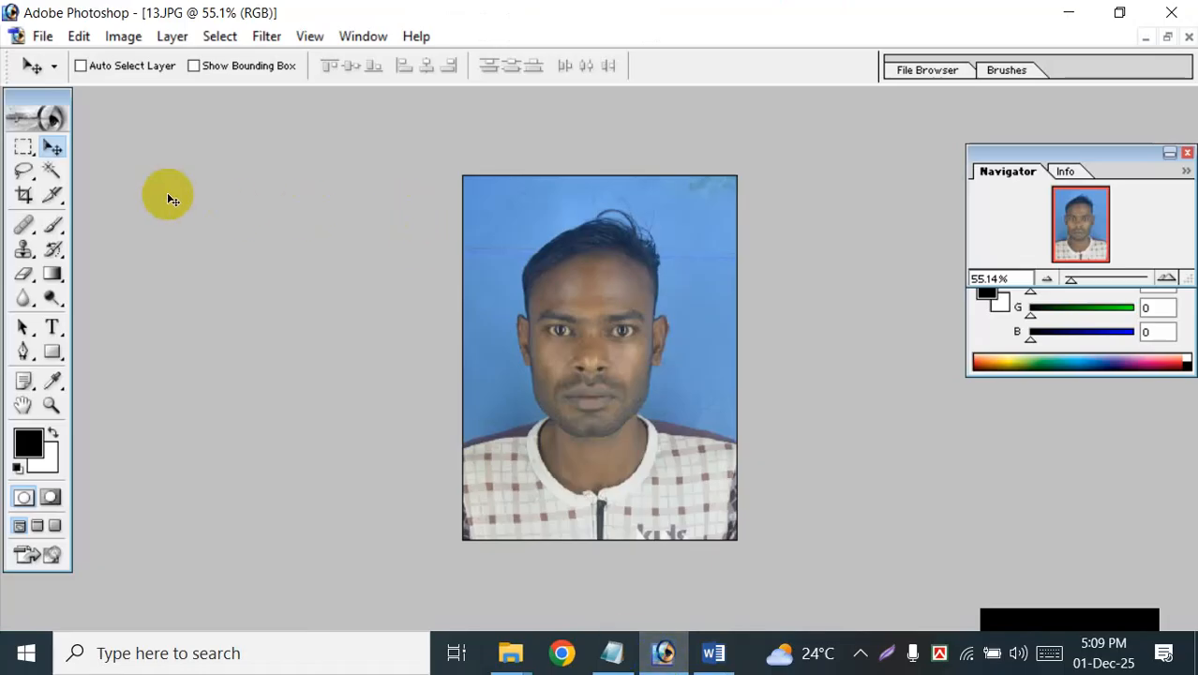
pyautogui.click(713, 653)
pyautogui.hotkey('ctrl', 'v')
pyautogui.click(697, 390)
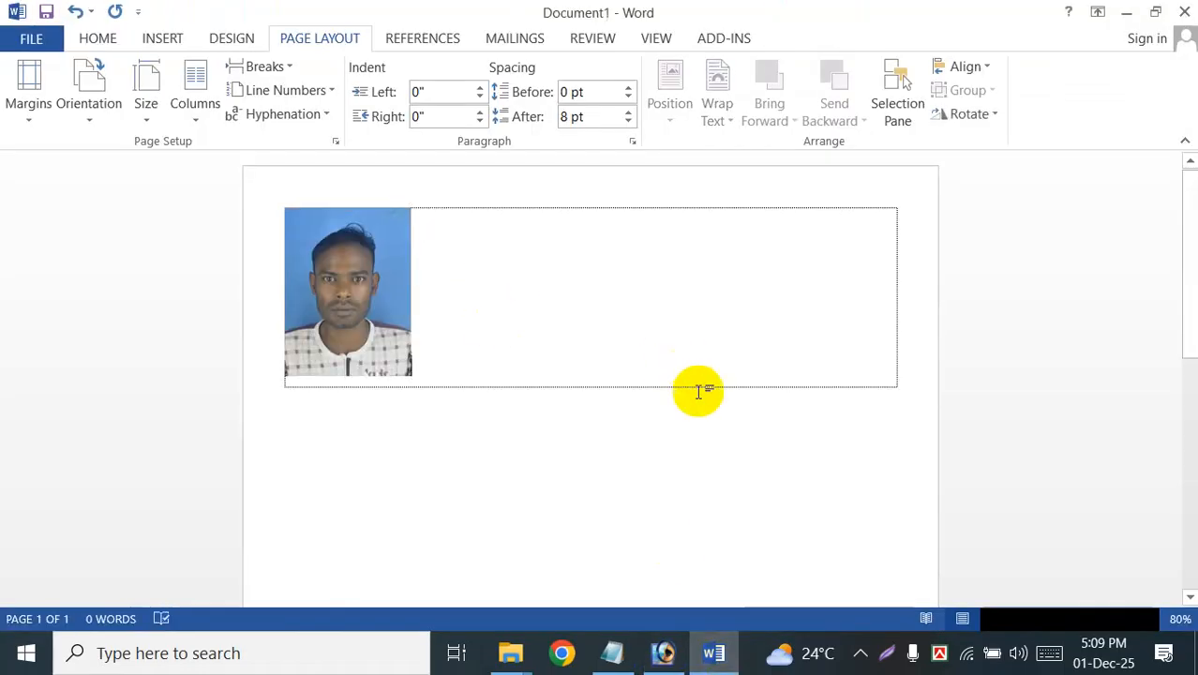
# Step: Set the photo's text wrapping to In Front of Text and review its layout options
pyautogui.click(397, 286)
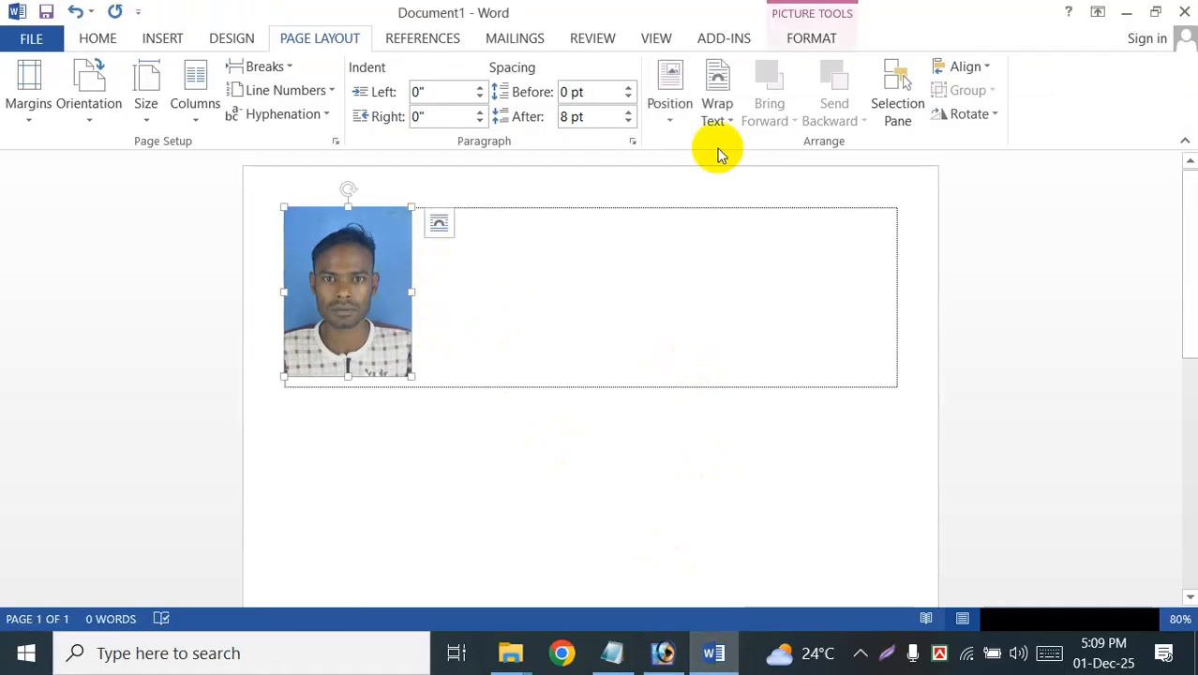
pyautogui.click(812, 38)
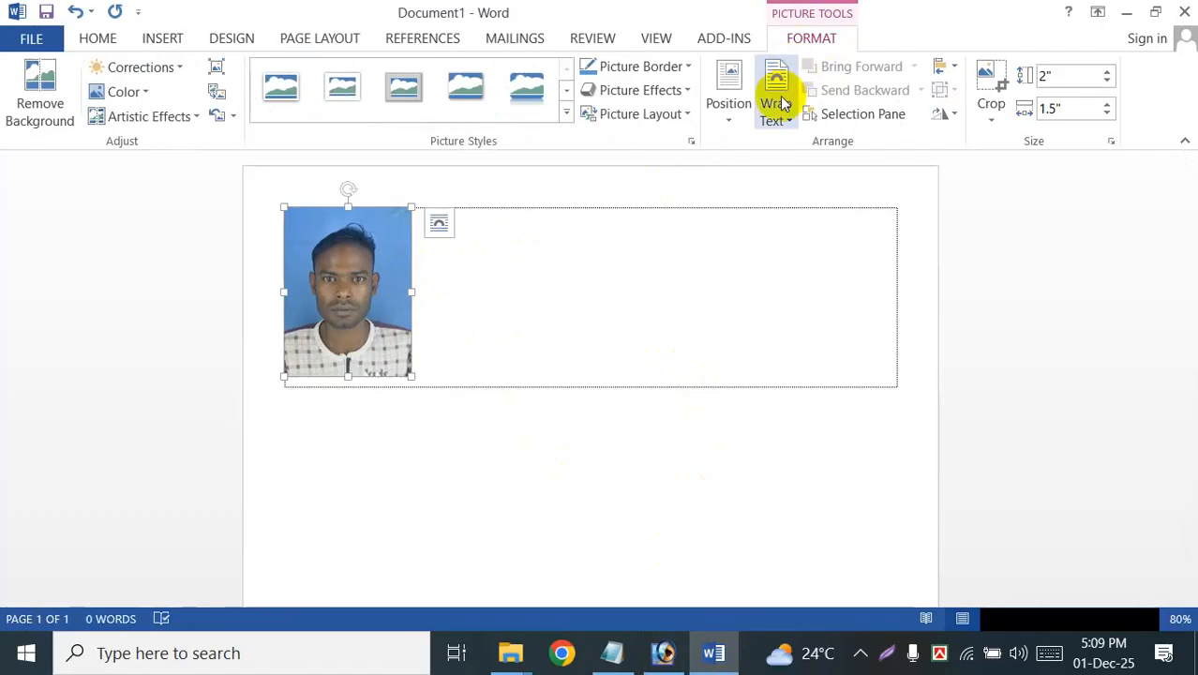
pyautogui.click(781, 96)
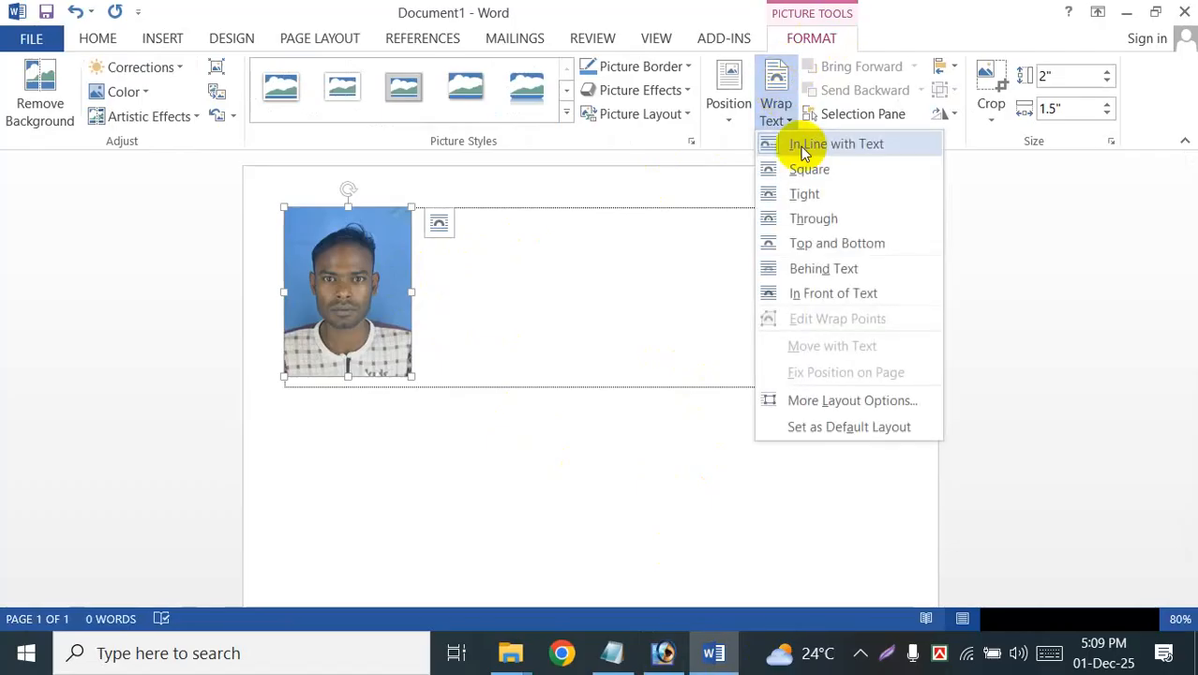
pyautogui.click(810, 301)
pyautogui.click(199, 377)
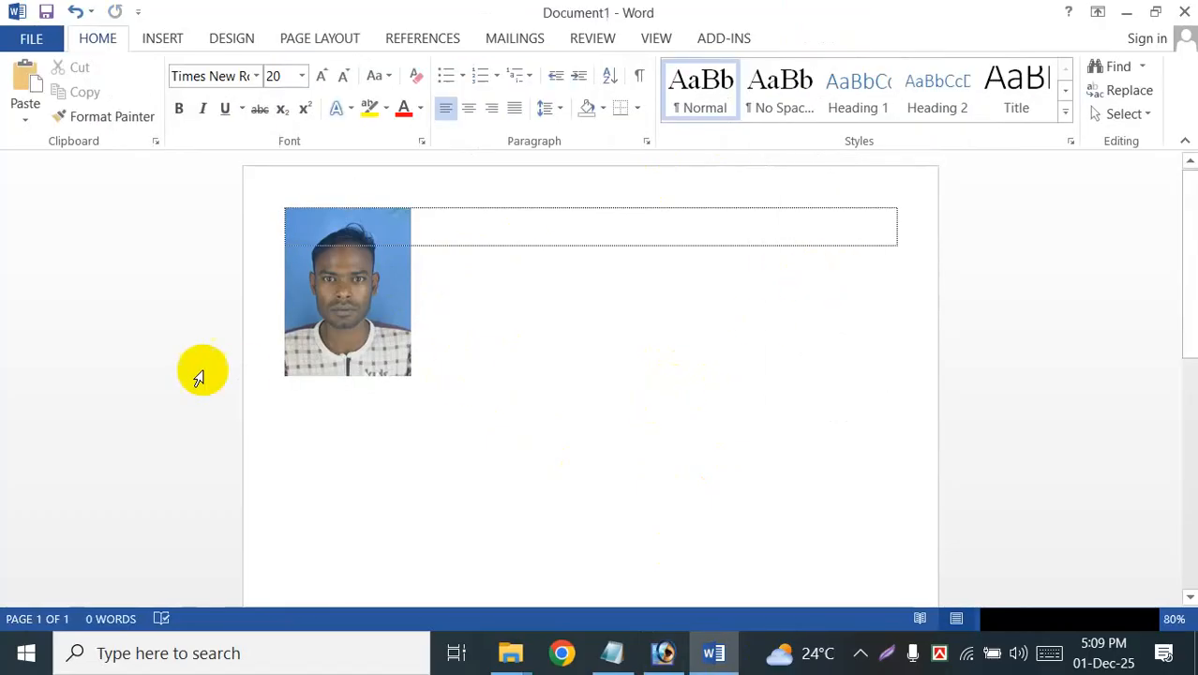
pyautogui.click(335, 295)
pyautogui.click(440, 235)
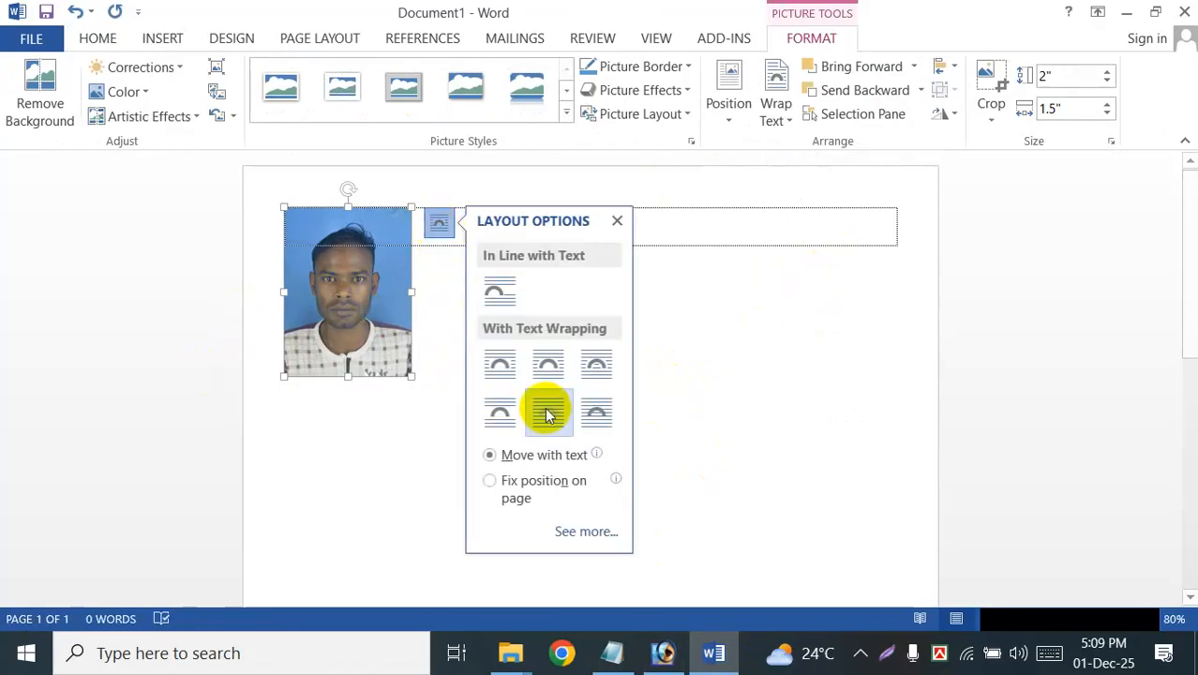
pyautogui.click(403, 405)
# Step: Give the photo a black picture border
pyautogui.click(371, 289)
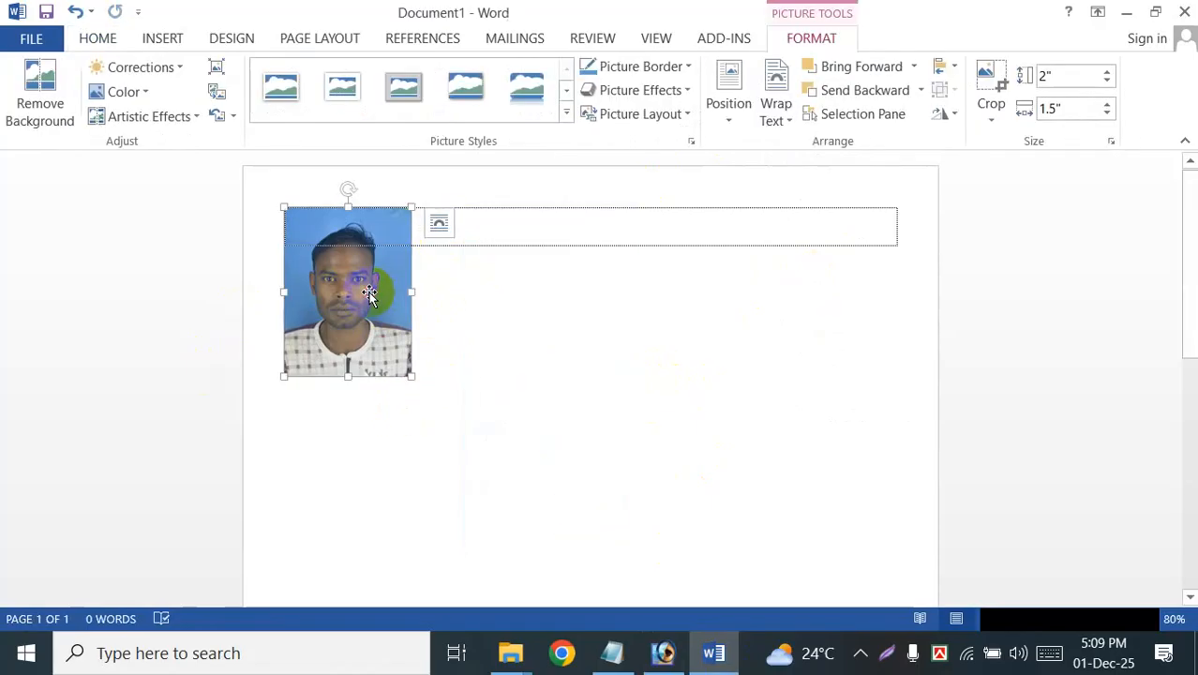
pyautogui.click(655, 66)
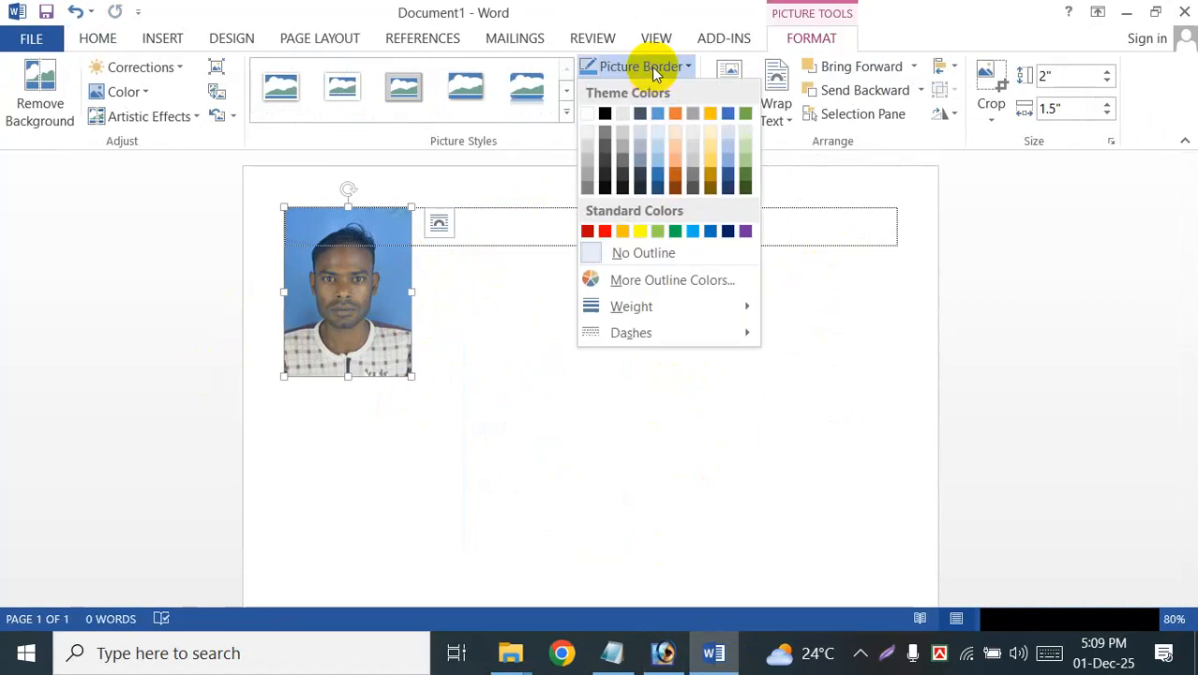
pyautogui.click(605, 116)
pyautogui.click(503, 316)
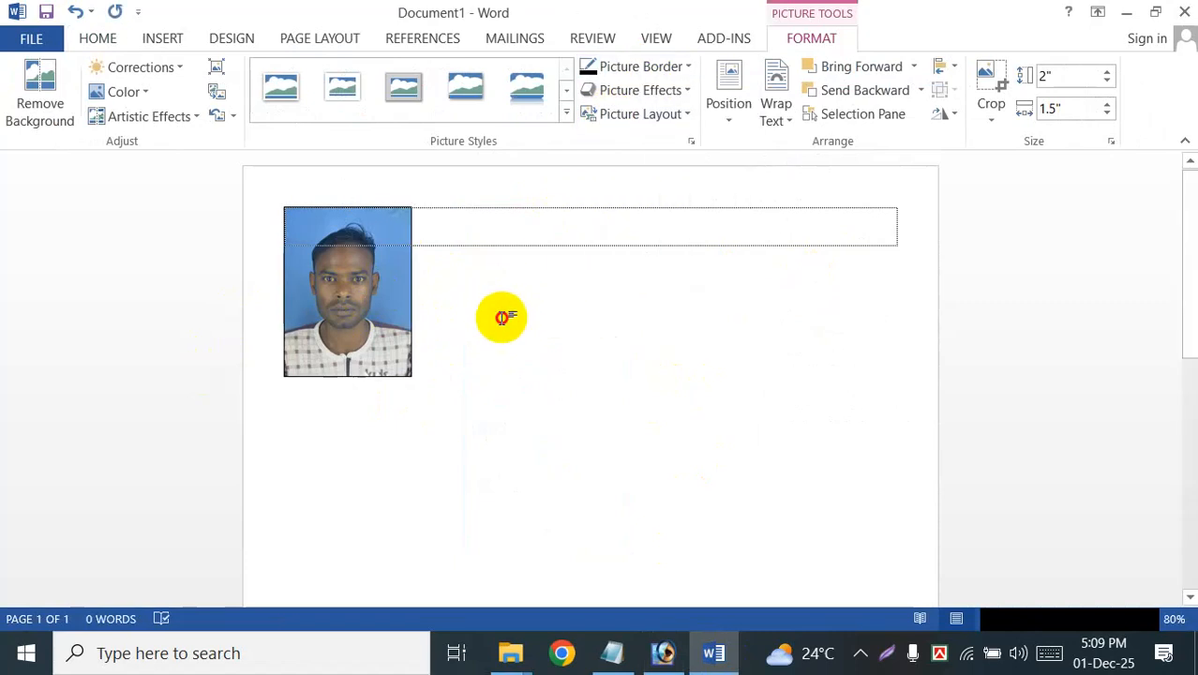
# Step: Duplicate the bordered photo three times to form a row of four across the page
pyautogui.click(376, 292)
pyautogui.moveTo(376, 291); pyautogui.dragTo(787, 313)
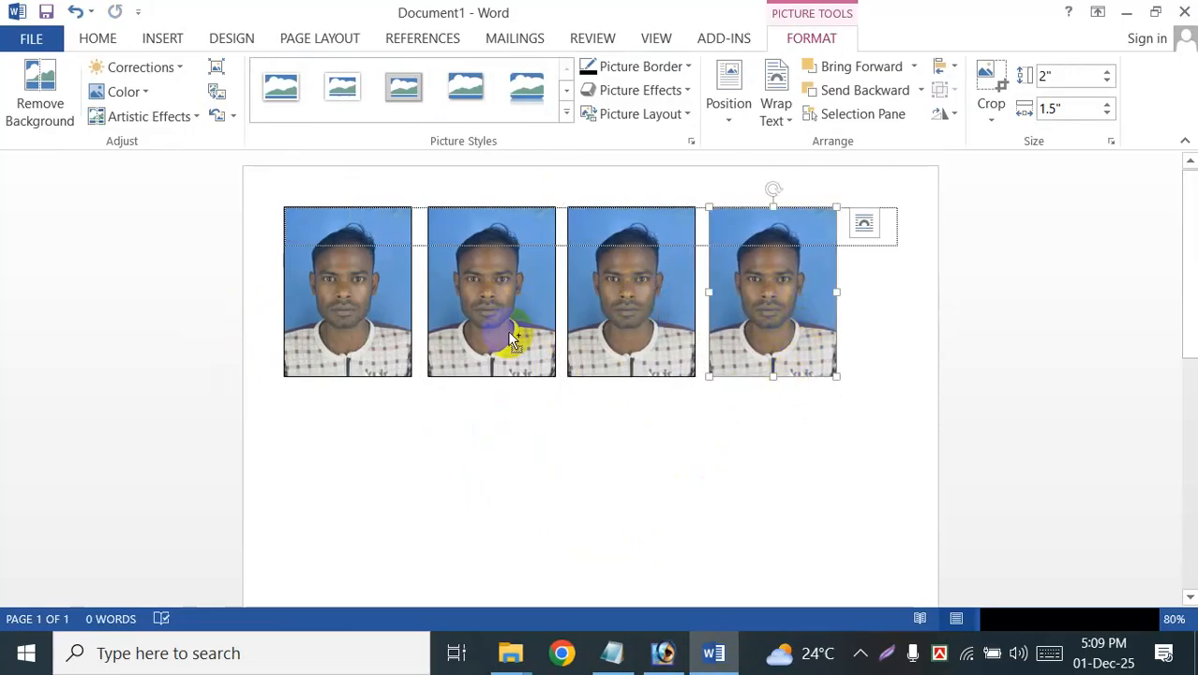
# Step: Select all four photos in the row and distribute them horizontally
pyautogui.keyDown('ctrl'); pyautogui.click(641, 324); pyautogui.keyUp('ctrl')
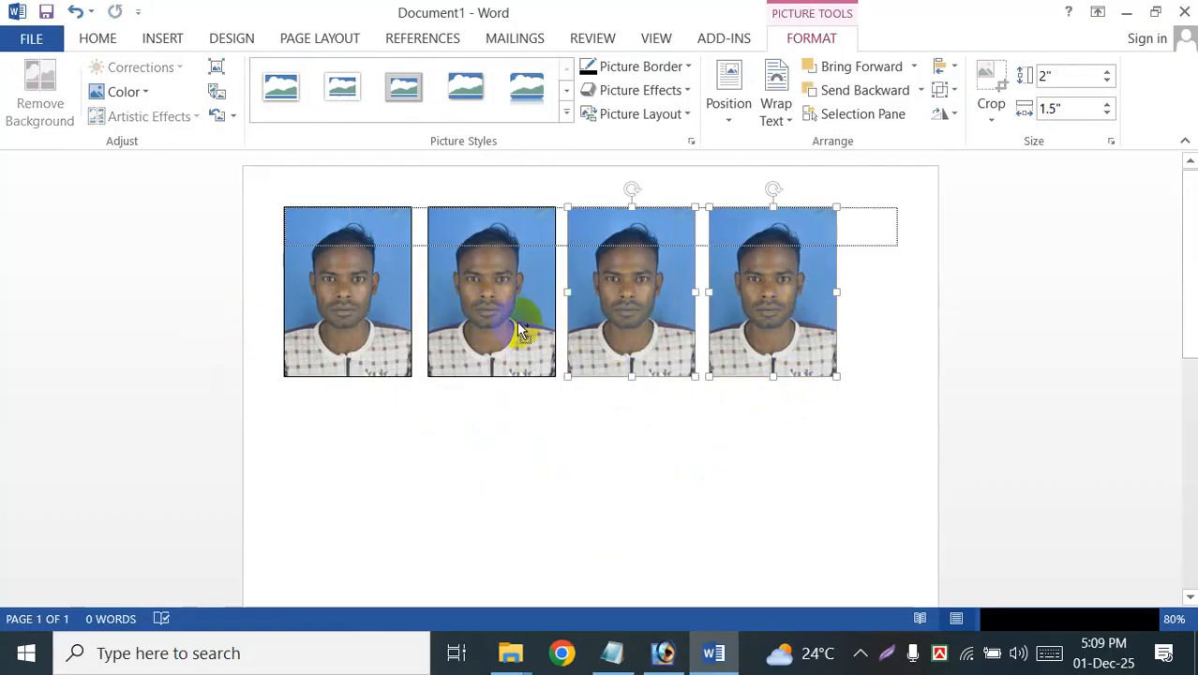
pyautogui.keyDown('ctrl'); pyautogui.click(508, 321); pyautogui.keyUp('ctrl')
pyautogui.keyDown('ctrl'); pyautogui.click(375, 335); pyautogui.keyUp('ctrl')
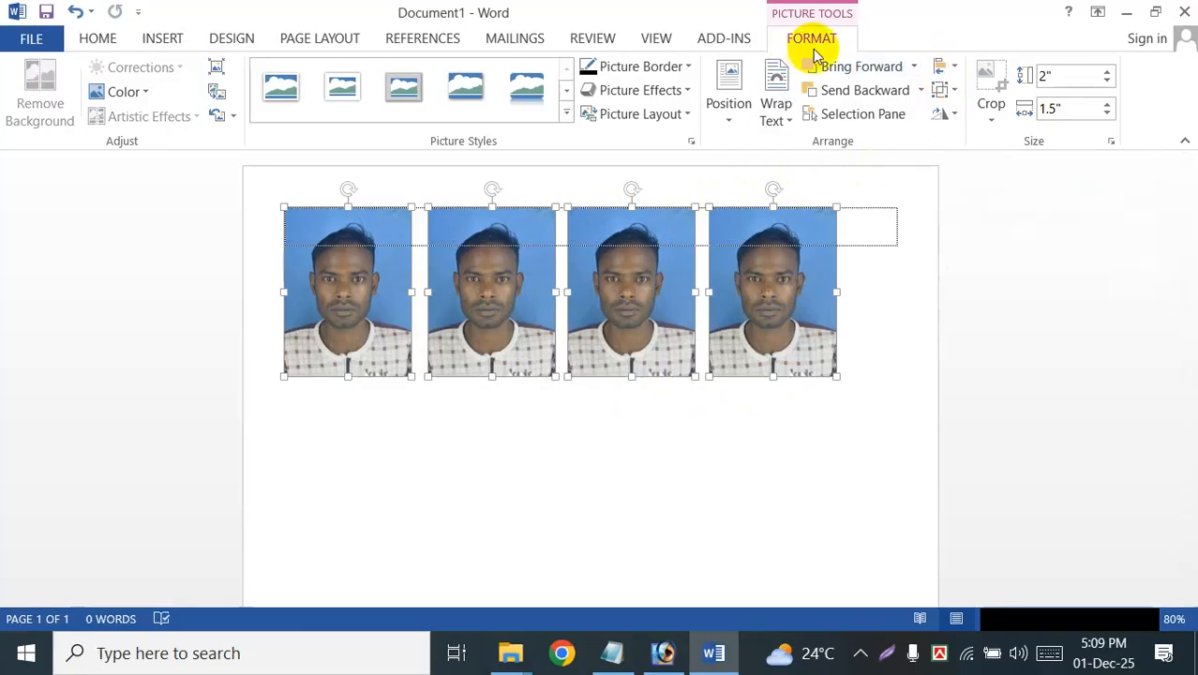
pyautogui.click(947, 77)
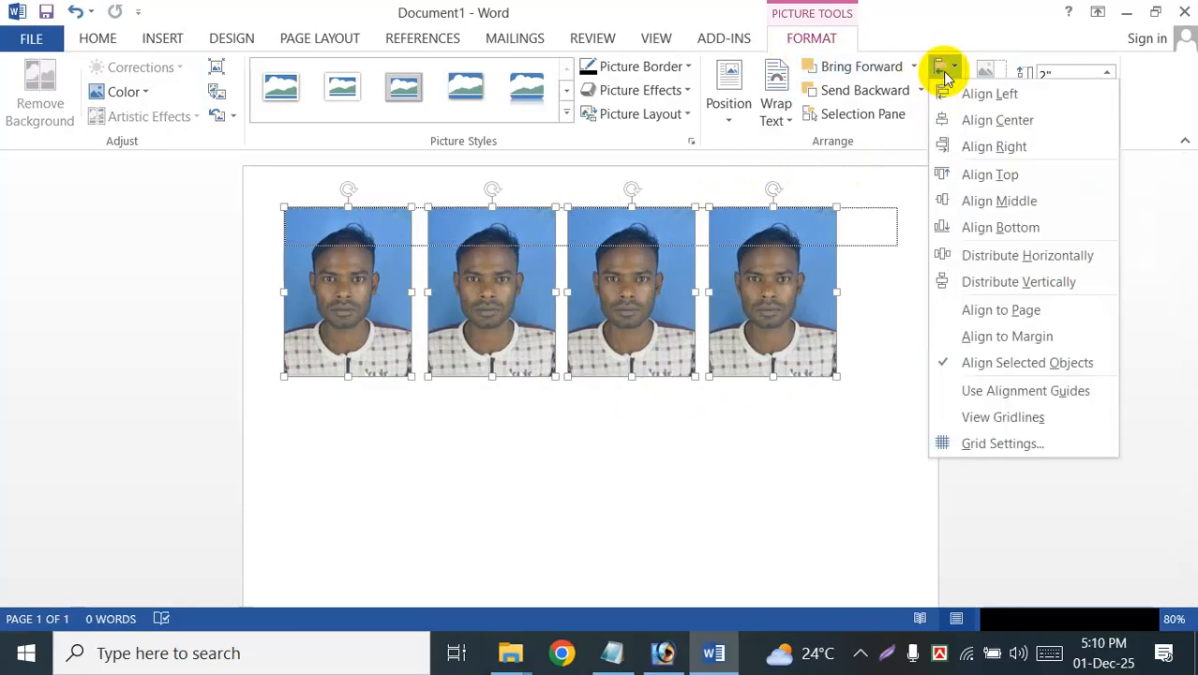
pyautogui.click(994, 272)
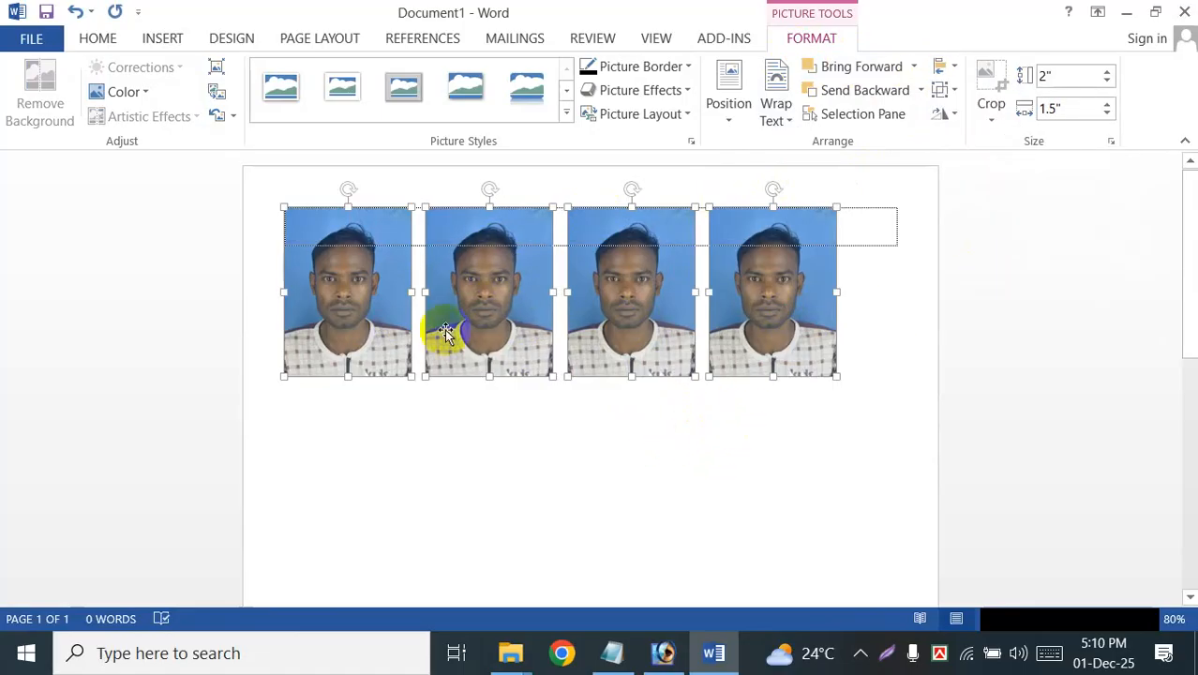
pyautogui.click(481, 456)
# Step: Copy the whole row of four photos directly below to form a second row
pyautogui.click(373, 315)
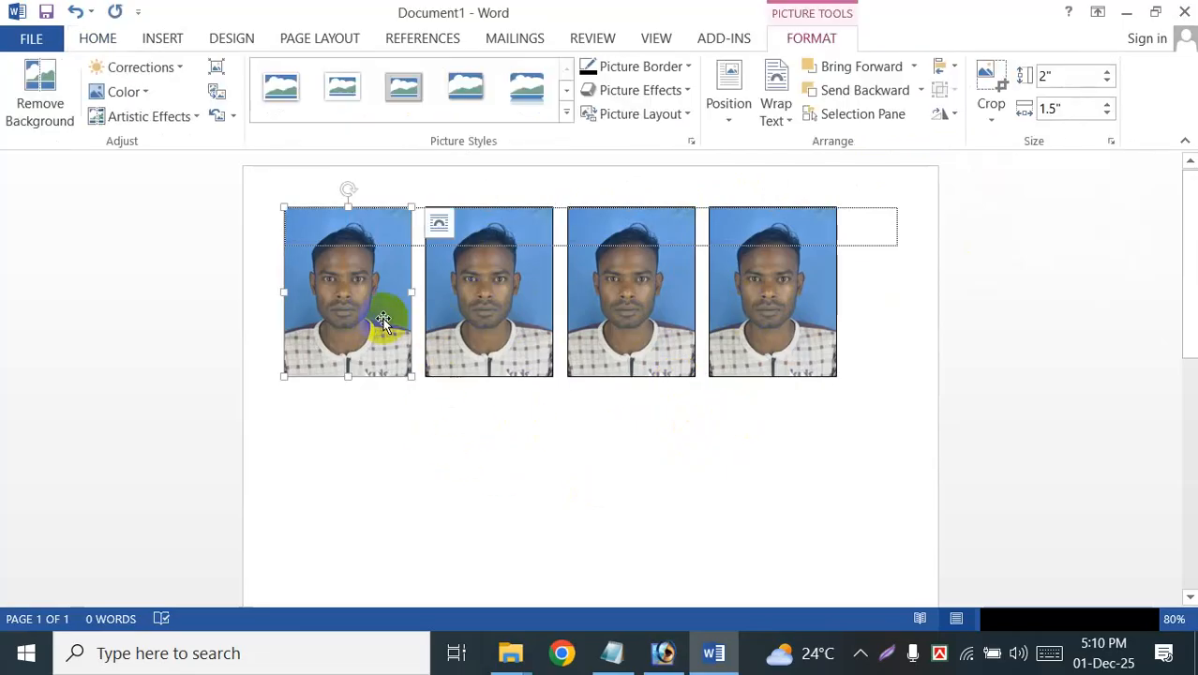
pyautogui.keyDown('ctrl'); pyautogui.click(462, 316); pyautogui.keyUp('ctrl')
pyautogui.keyDown('ctrl'); pyautogui.click(584, 323); pyautogui.keyUp('ctrl')
pyautogui.keyDown('ctrl'); pyautogui.click(757, 326); pyautogui.keyUp('ctrl')
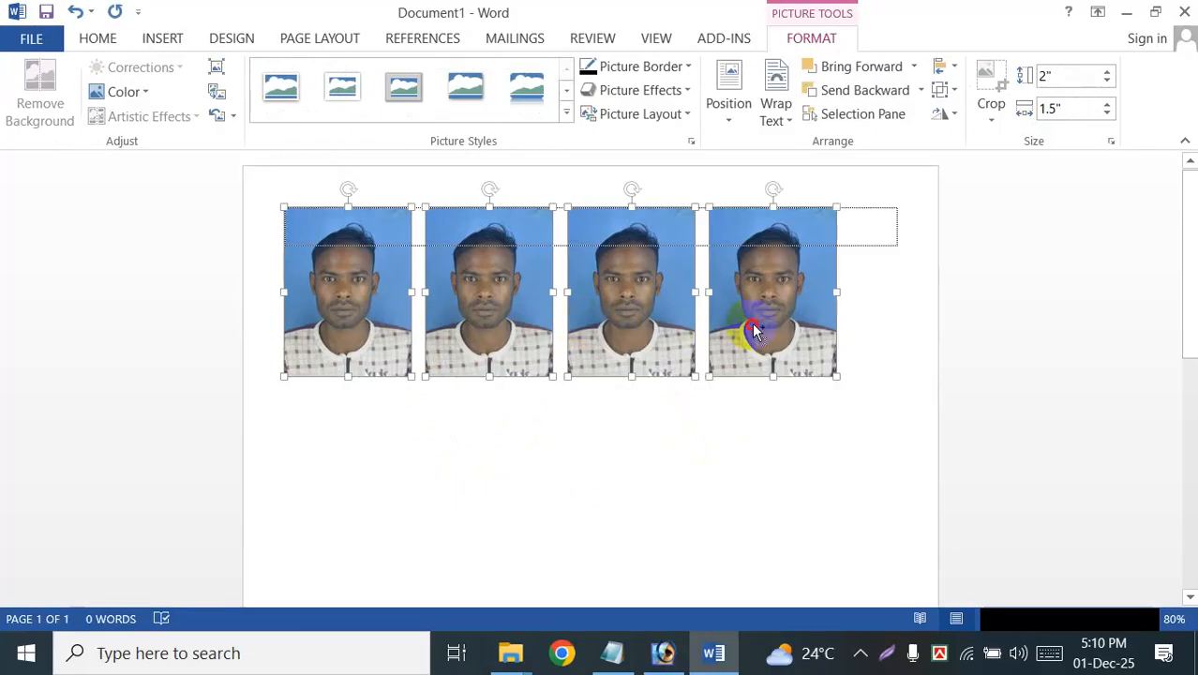
pyautogui.keyDown('ctrl'); pyautogui.scroll(-3, 758, 389); pyautogui.keyUp('ctrl')
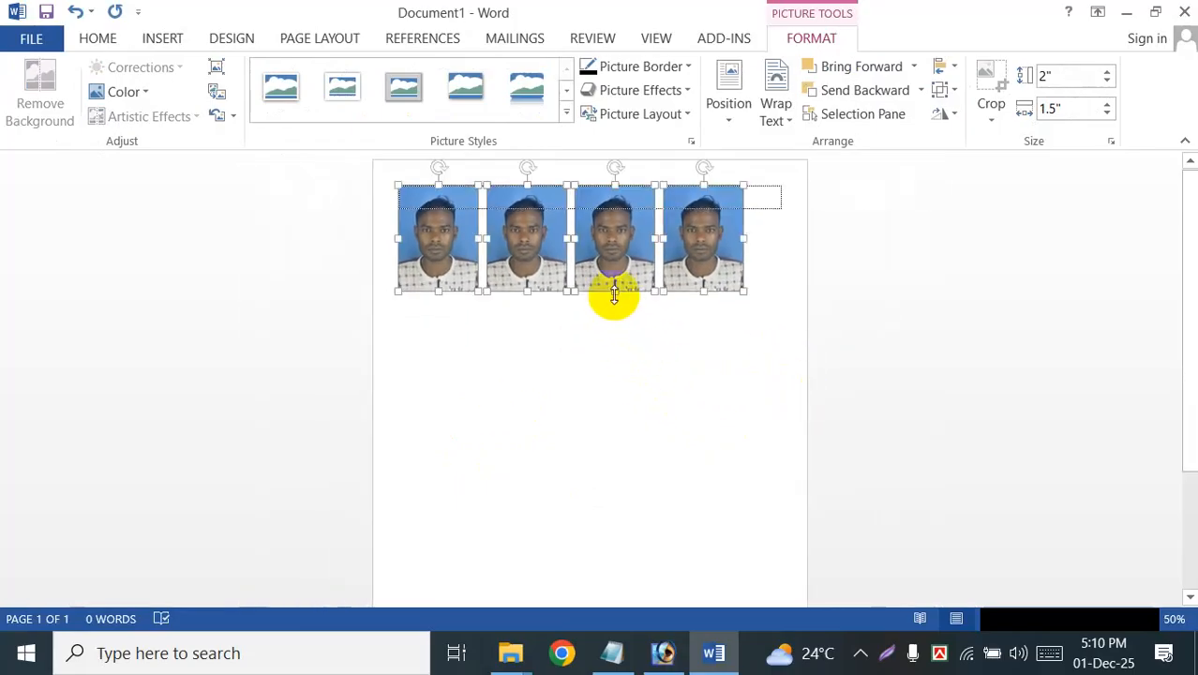
pyautogui.moveTo(619, 284); pyautogui.dragTo(616, 383)
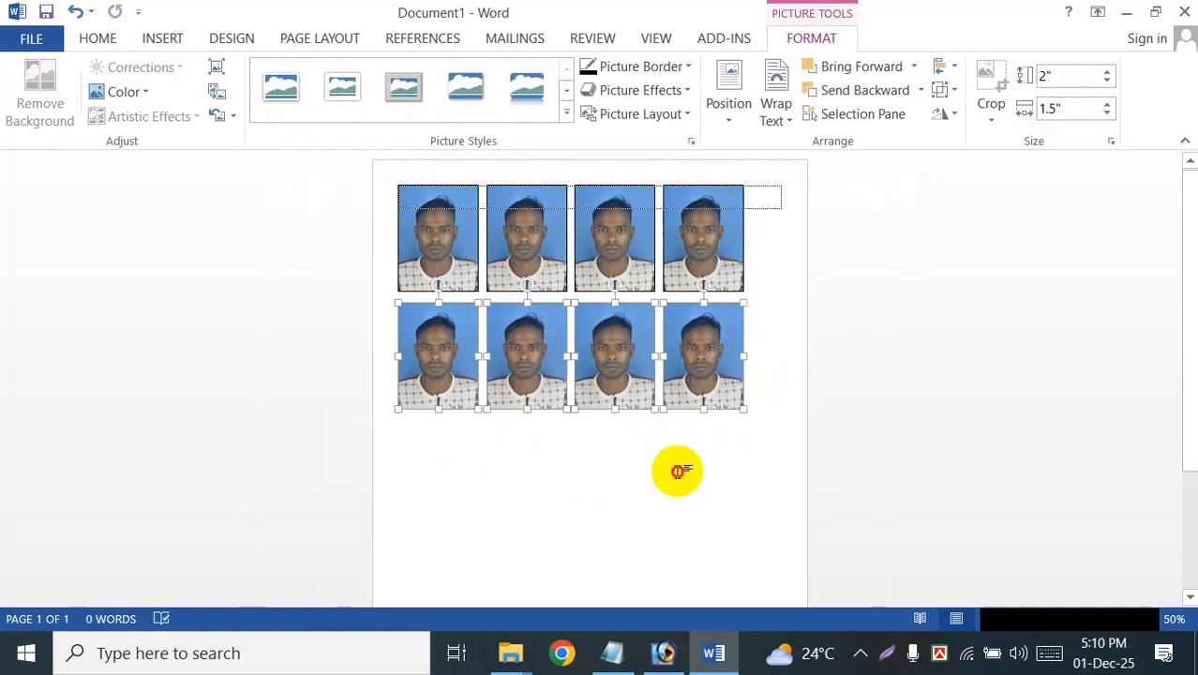
pyautogui.click(678, 471)
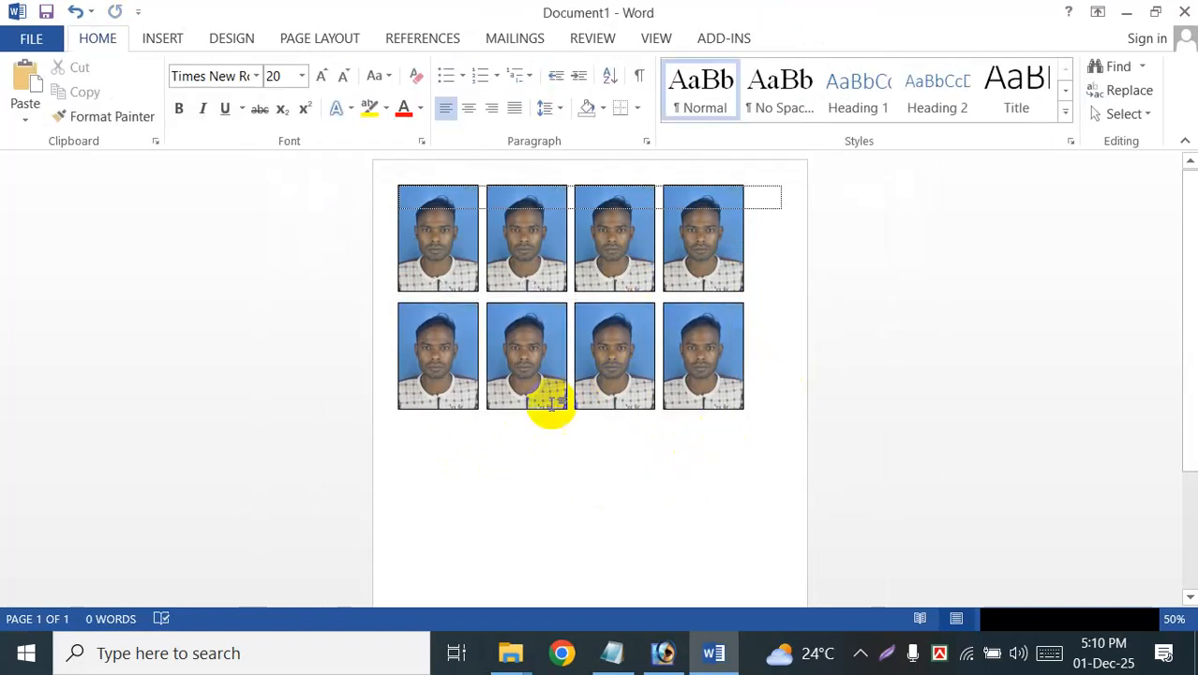